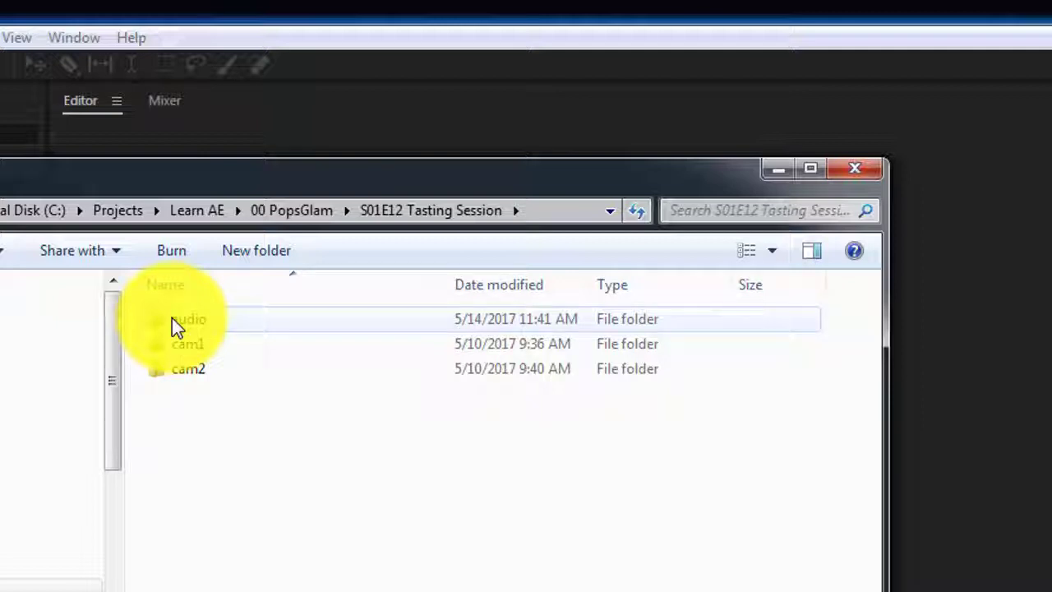
Step: Drag TASCAM_0204.wav from Explorer's audio folder into Audition's Files panel
click(256, 321)
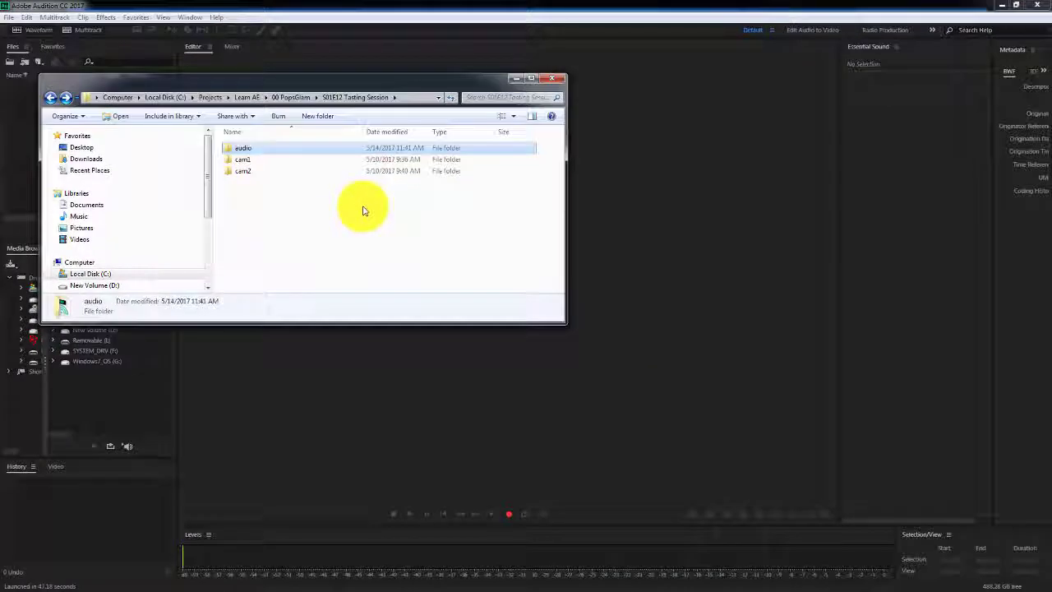
double_click(244, 149)
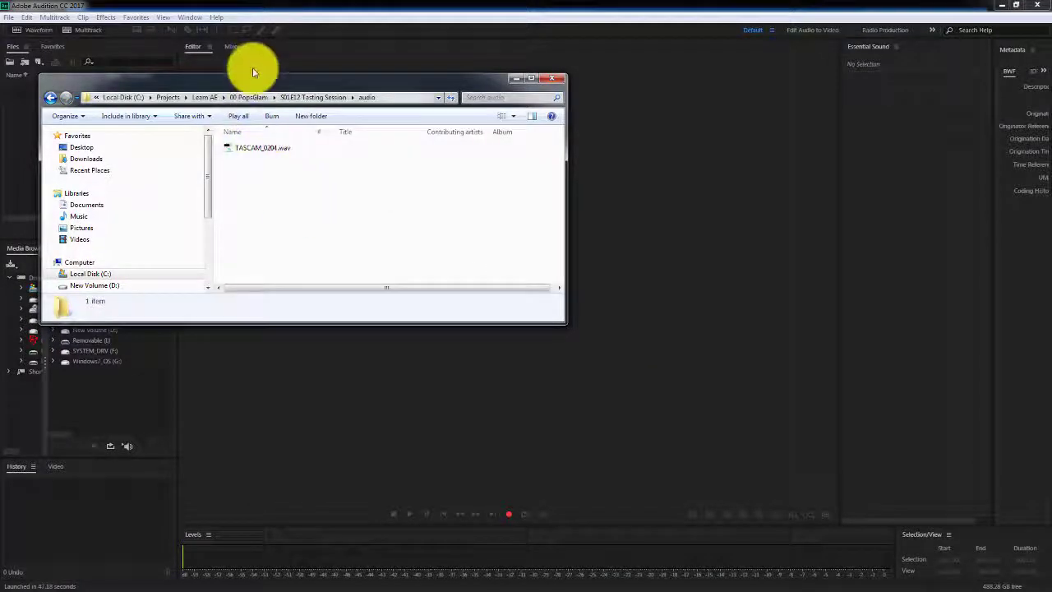
drag(255, 82, 454, 89)
click(455, 161)
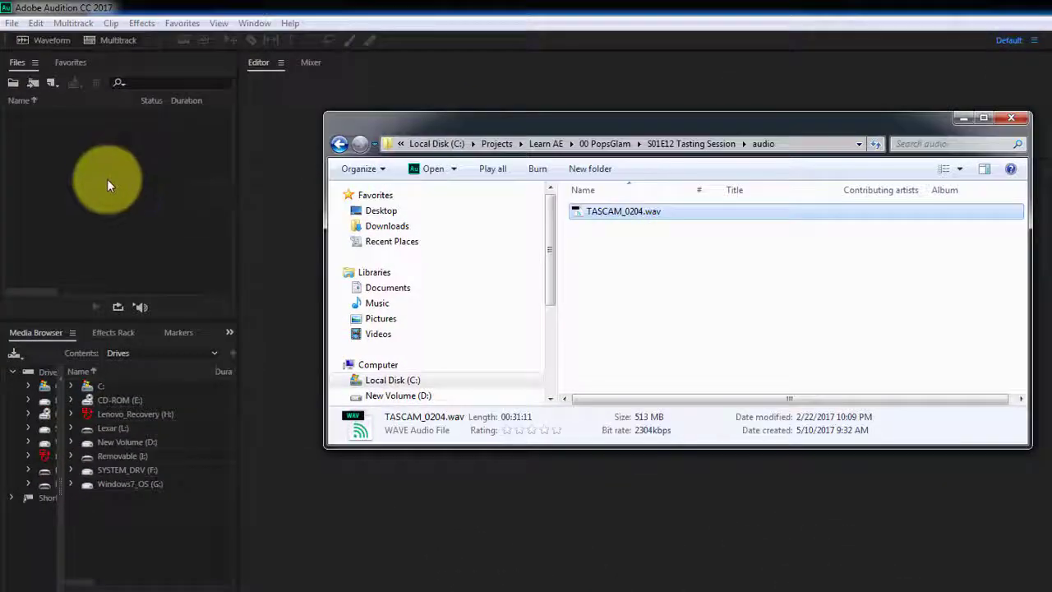
drag(107, 179, 165, 201)
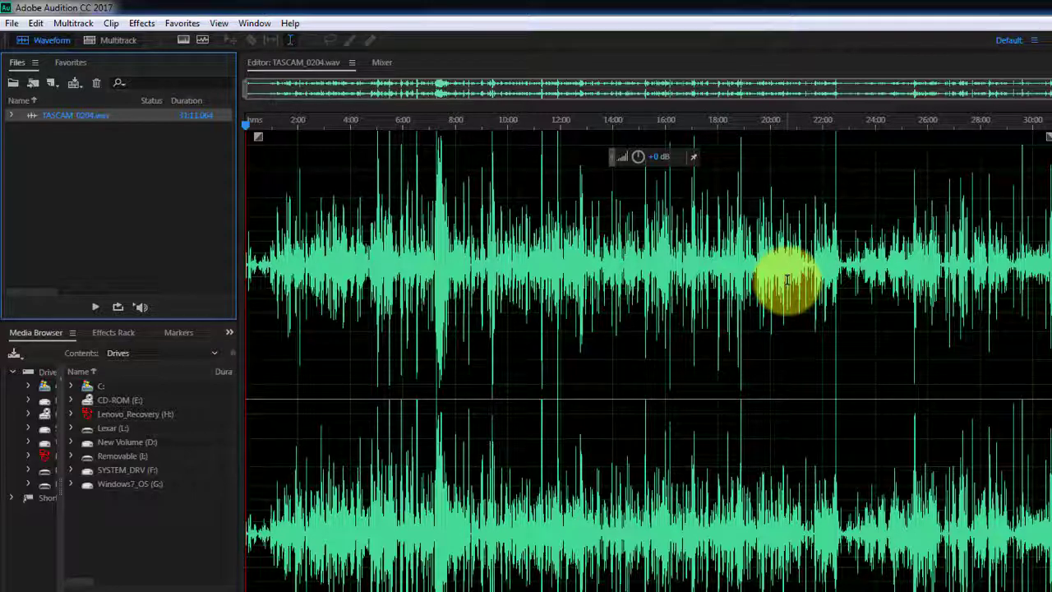
Step: Zoom into the start of TASCAM_0204.wav and select the quiet stretch from about 0:15
key(equal)
key(equal)
key(equal)
key(equal)
click(332, 216)
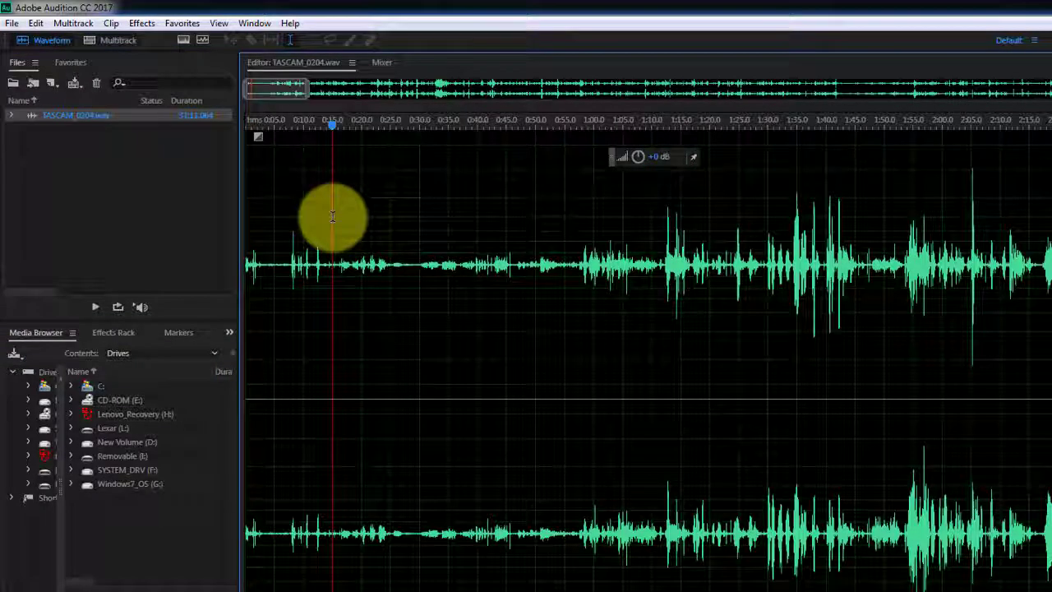
drag(332, 216, 577, 226)
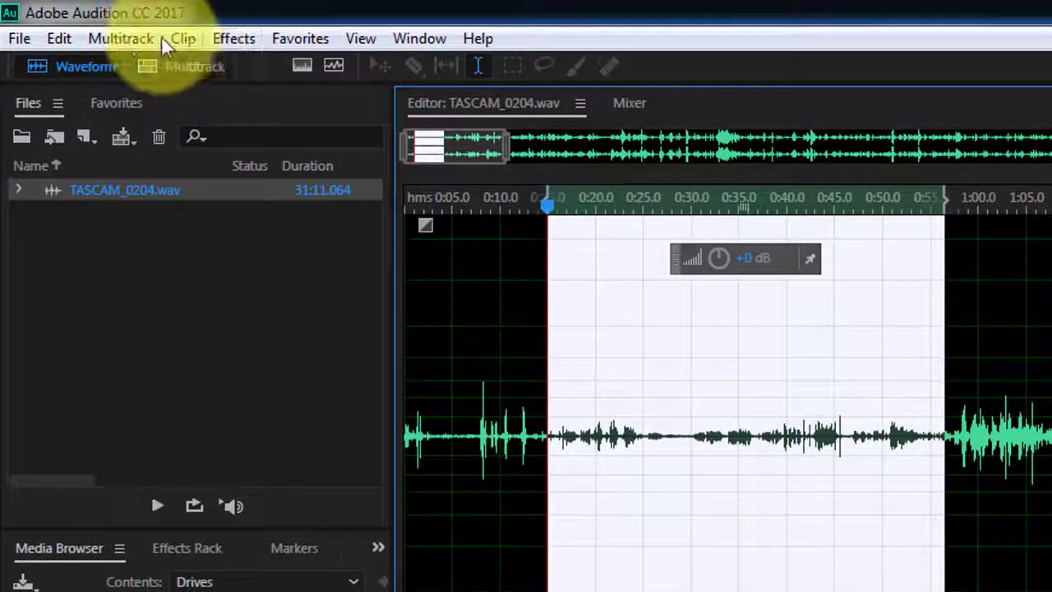
click(230, 39)
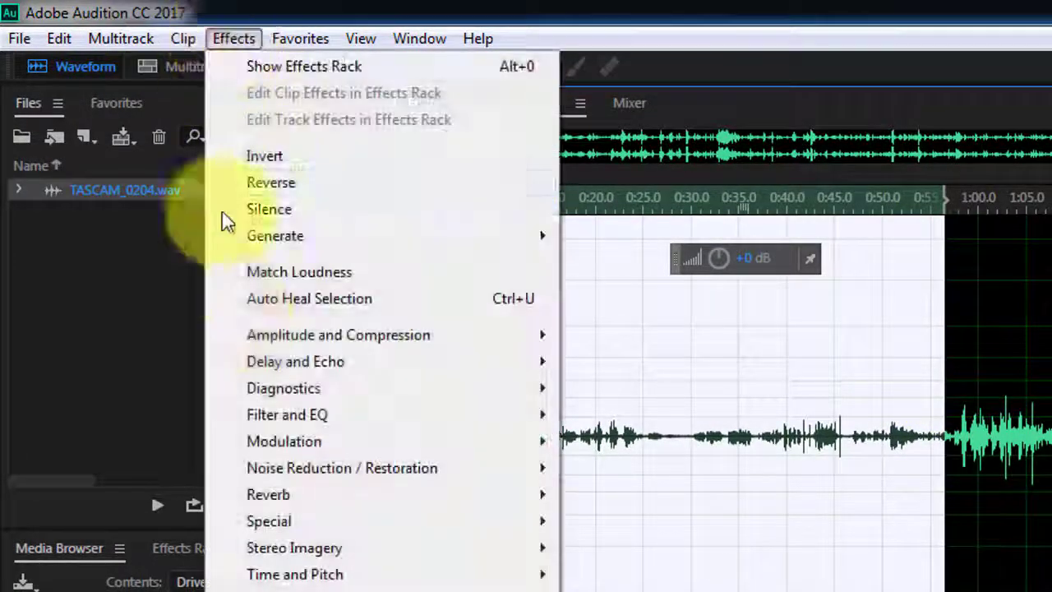
mouse_move(366, 444)
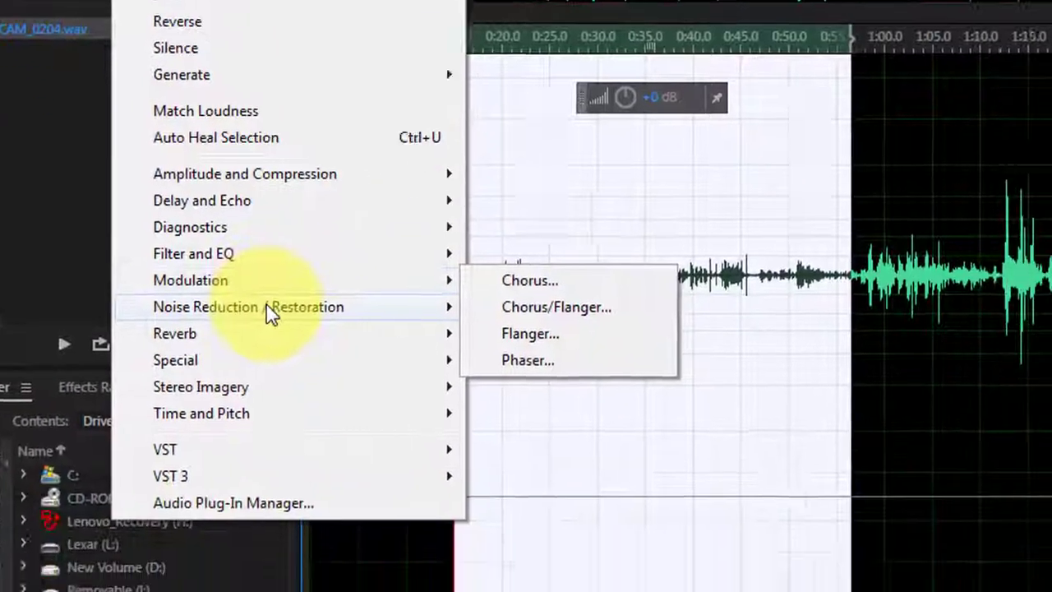
mouse_move(365, 468)
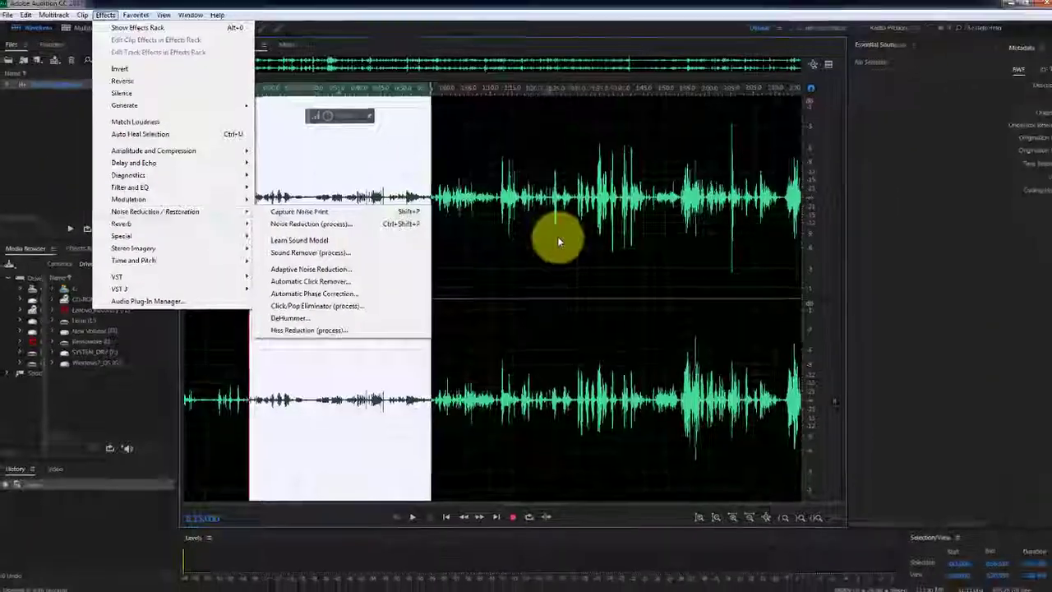
click(1030, 239)
Step: Reselect the 0:15 quiet stretch, capture its noise print with Shift+P, then deselect
drag(249, 173, 402, 172)
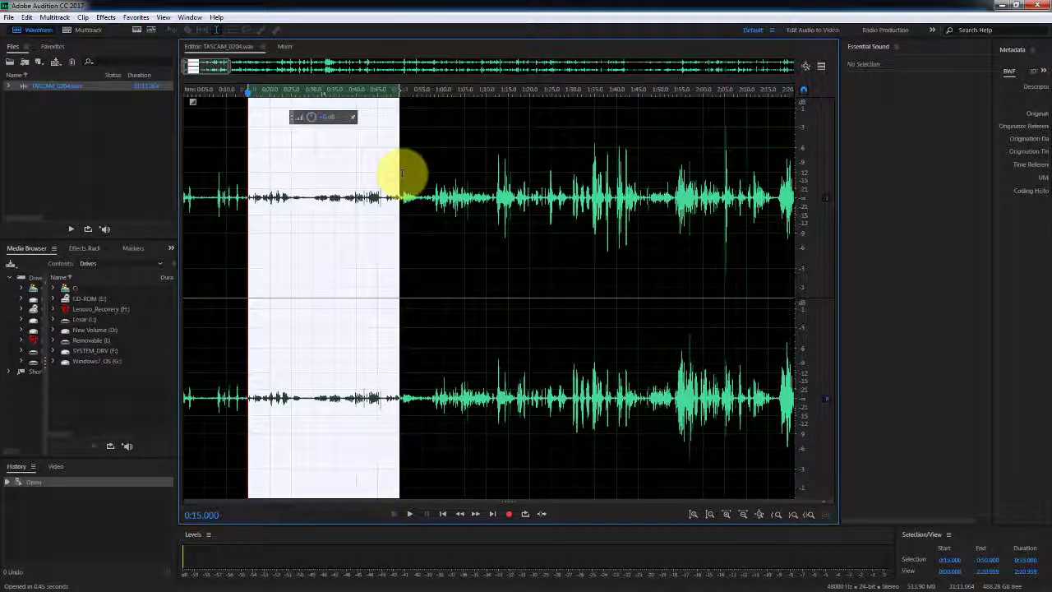
key(shift+p)
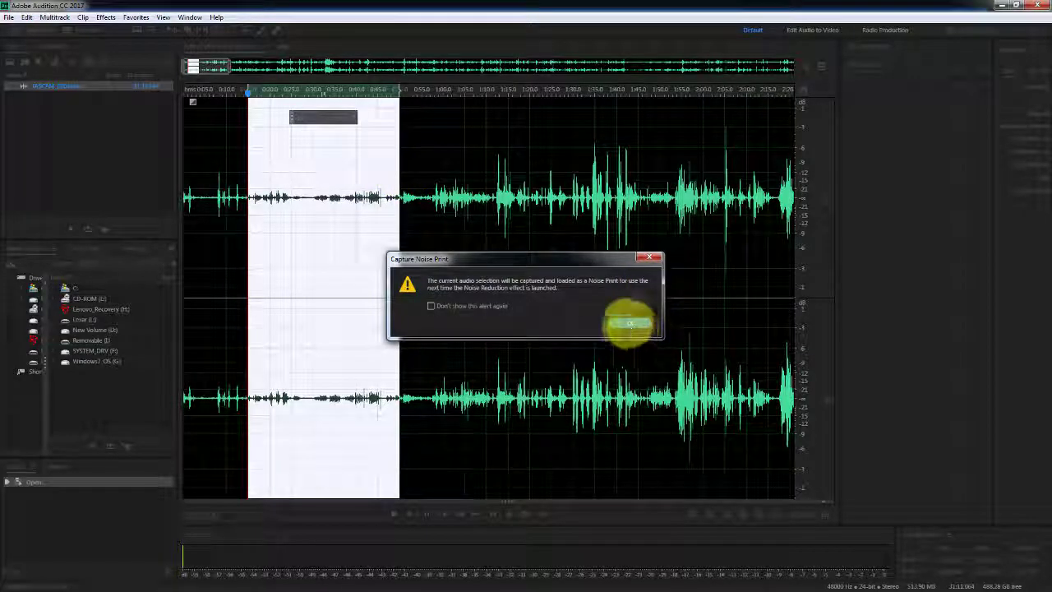
click(628, 326)
click(220, 168)
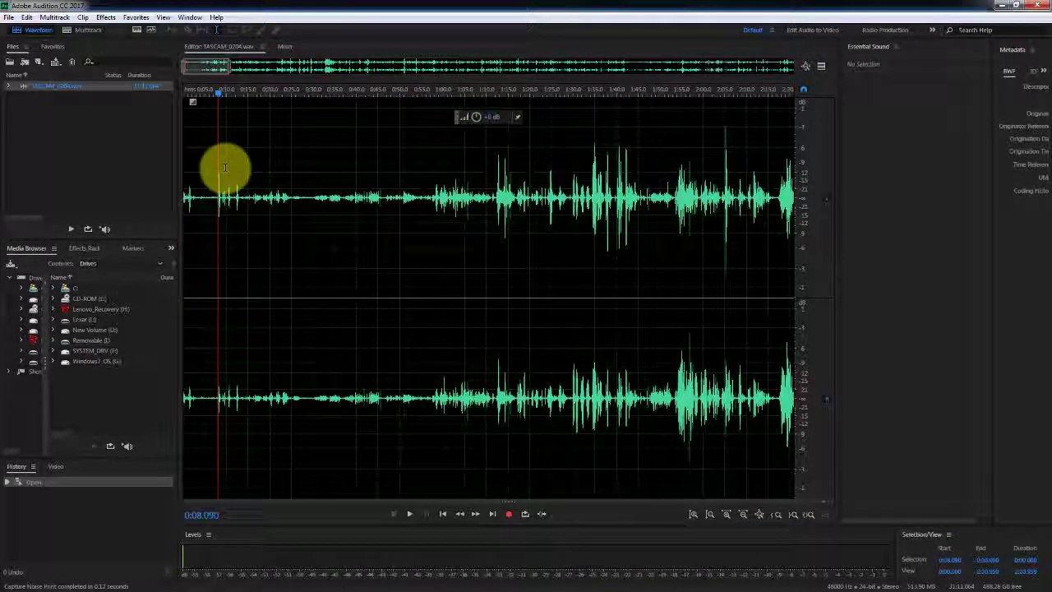
click(470, 116)
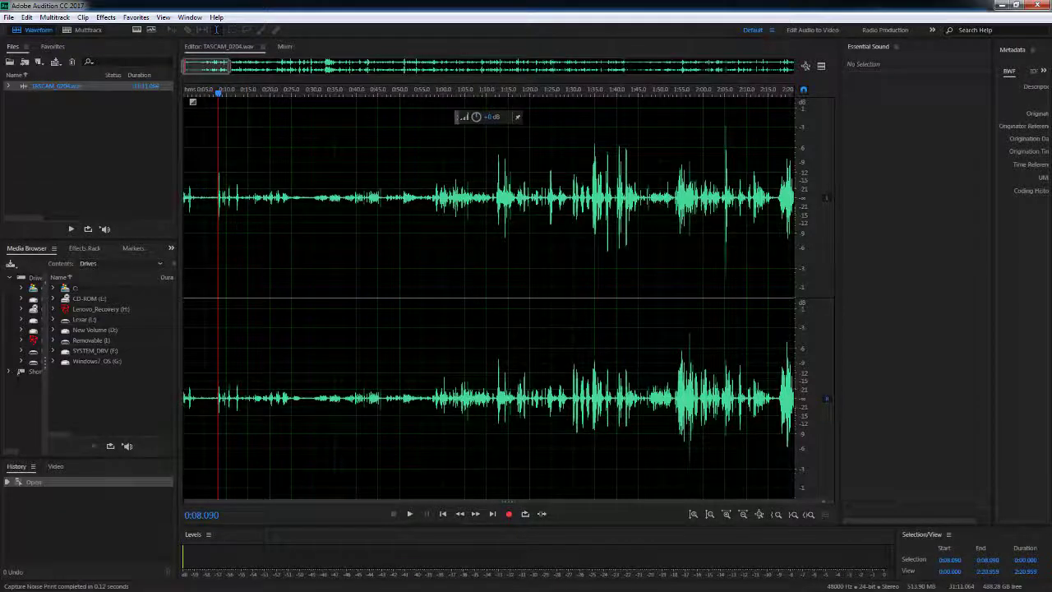
Step: Preview and apply Noise Reduction at 50% with about 49.9 dB reduction
key(ctrl+shift+p)
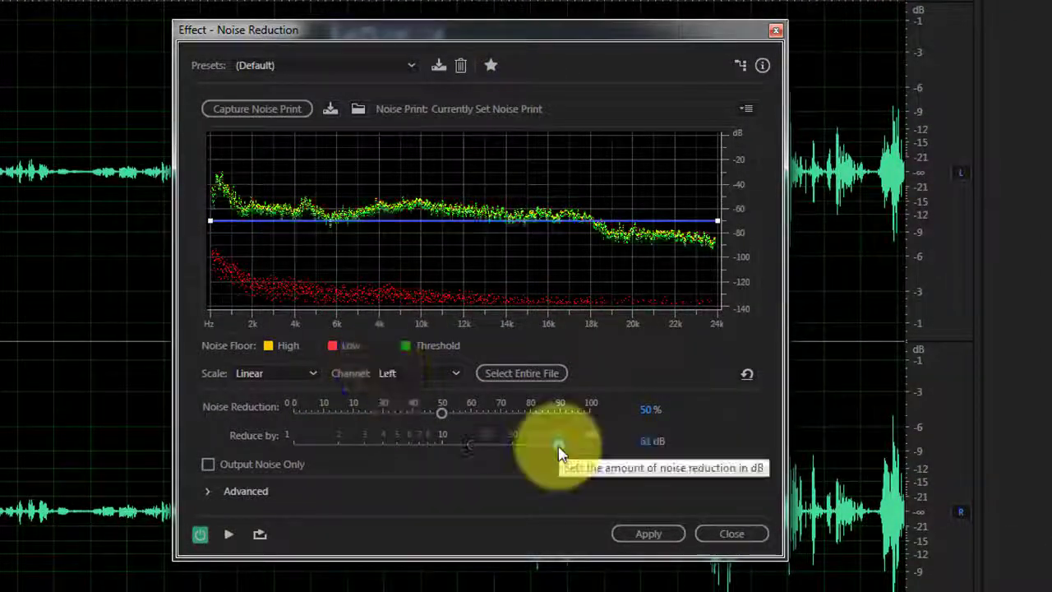
mouse_move(557, 445)
mouse_down()
mouse_move(519, 450)
mouse_move(545, 445)
mouse_up()
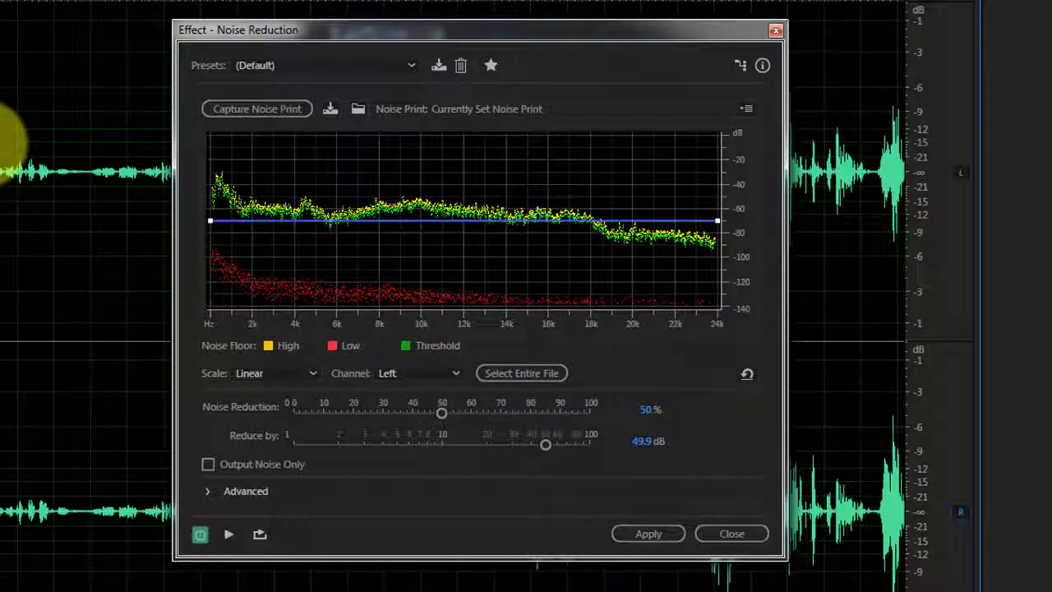
key(space)
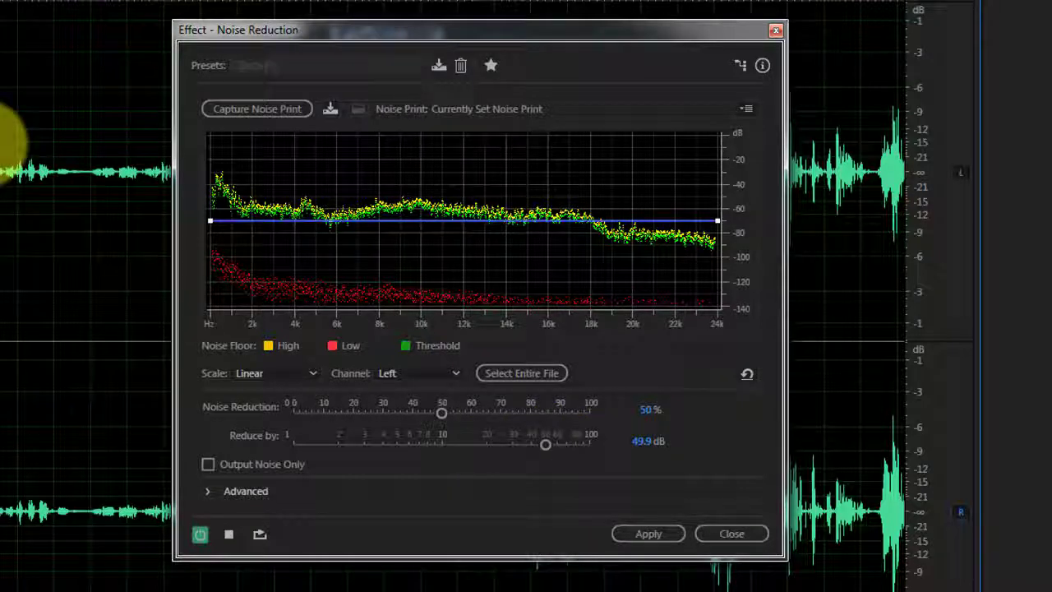
key(space)
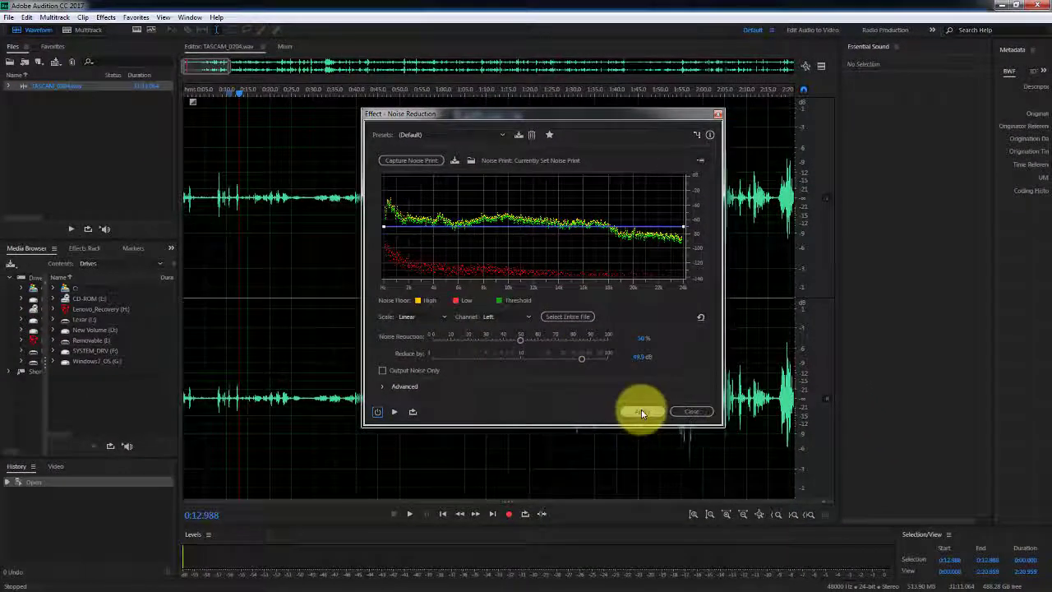
click(642, 411)
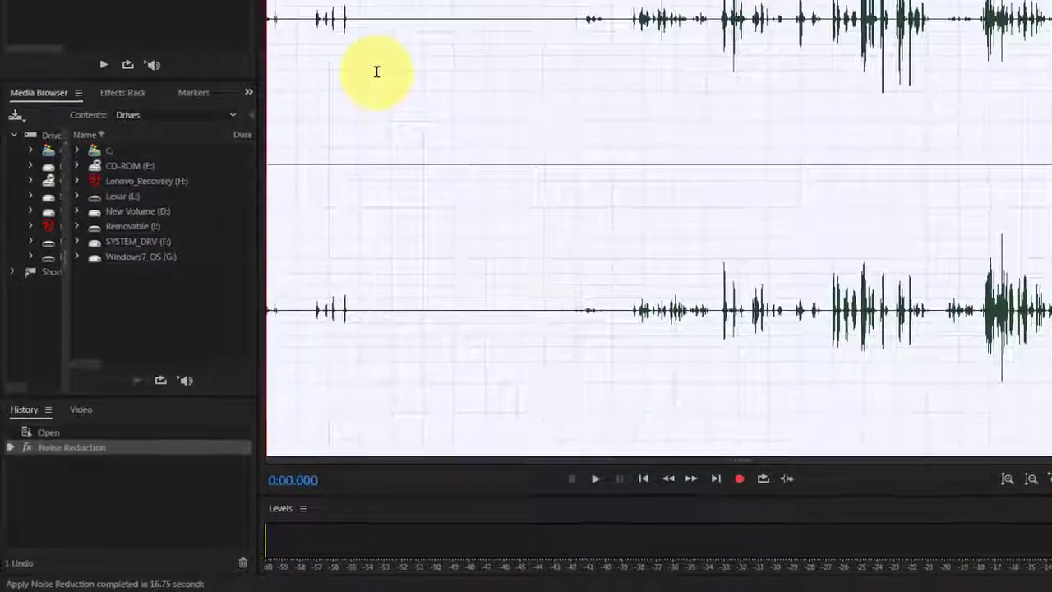
Step: Save the noise-reduced audio as a separate WAV via Save Selection As, cancelling the close prompt
right_click(259, 235)
click(481, 155)
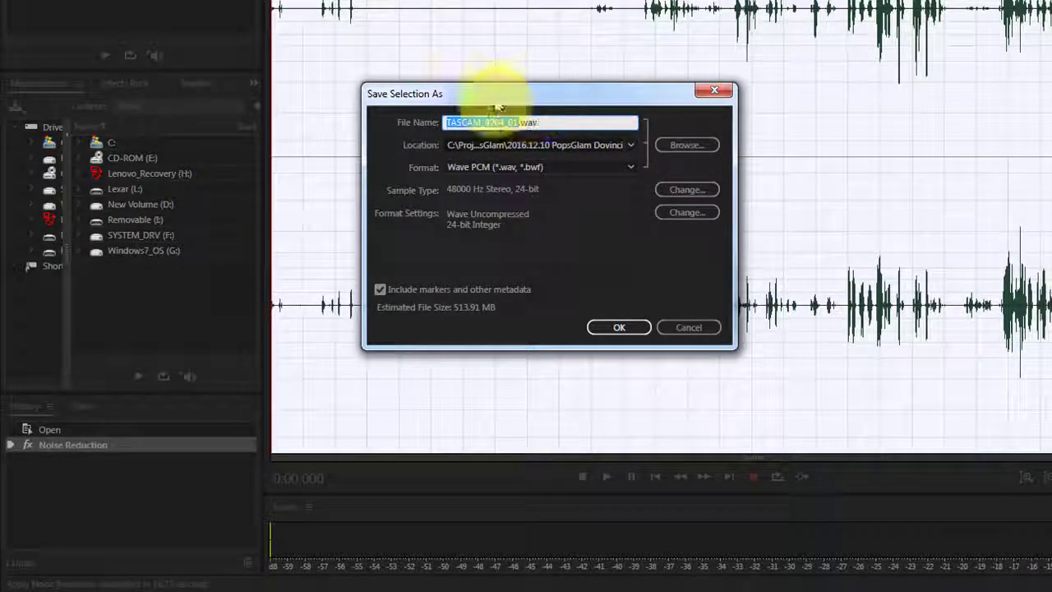
click(621, 327)
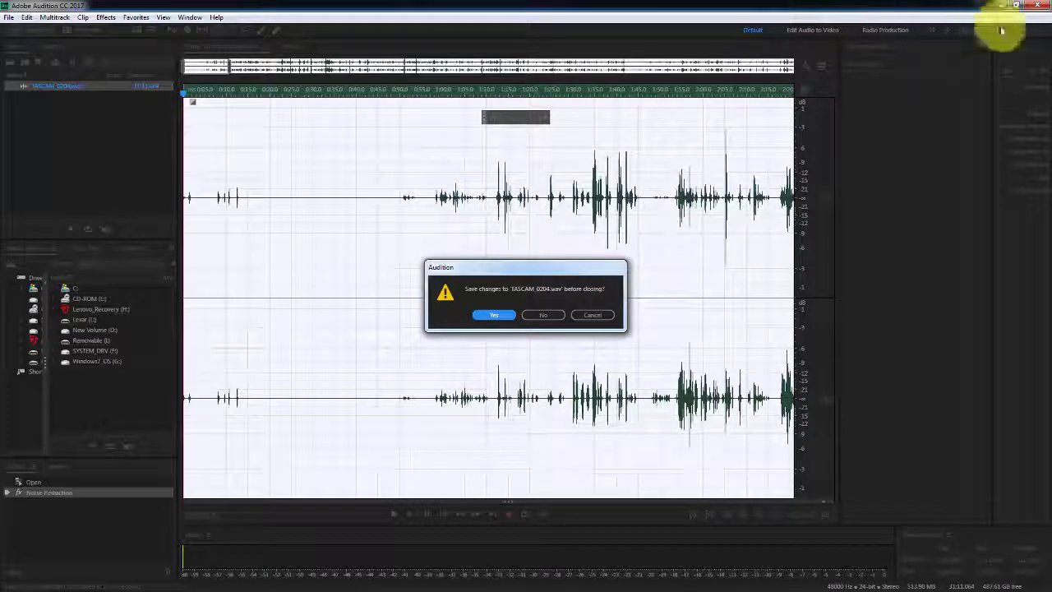
key(Escape)
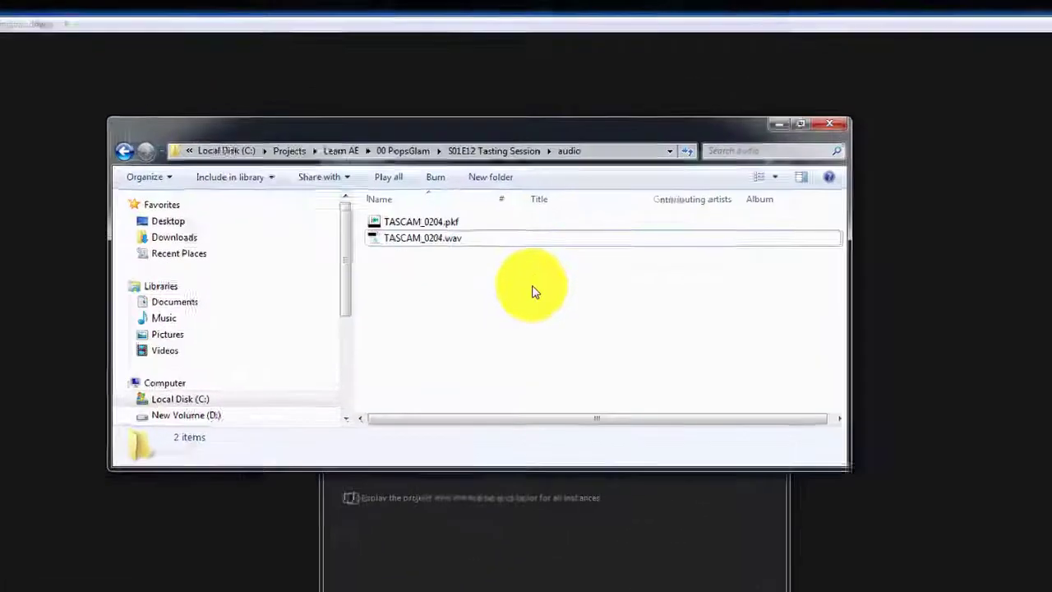
key(alt+Up)
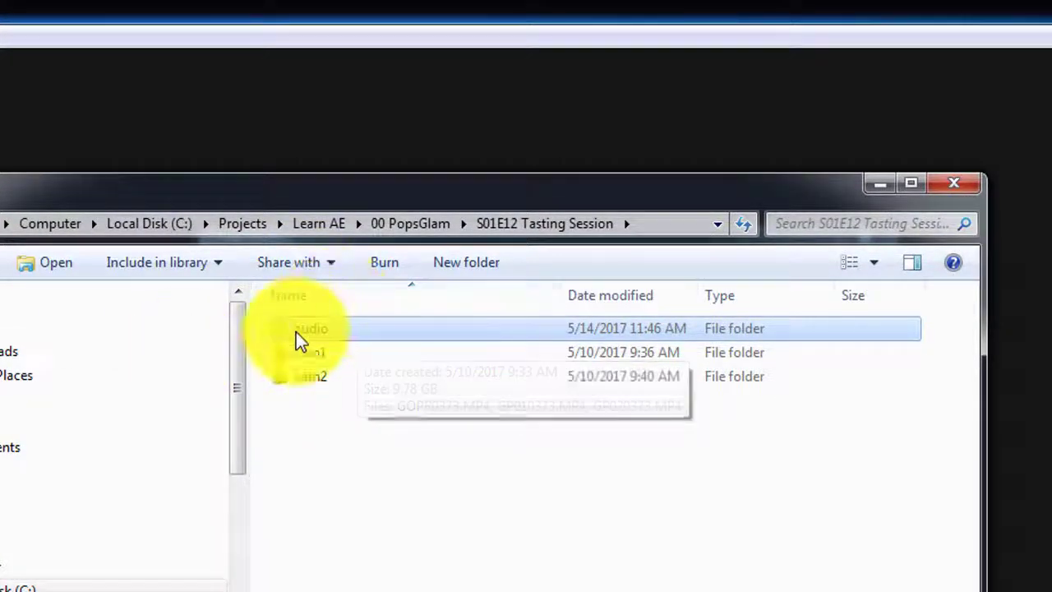
Step: Look inside the audio folder at TASCAM_0204.wav, then go back up to S01E12 Tasting Session
double_click(297, 332)
click(324, 352)
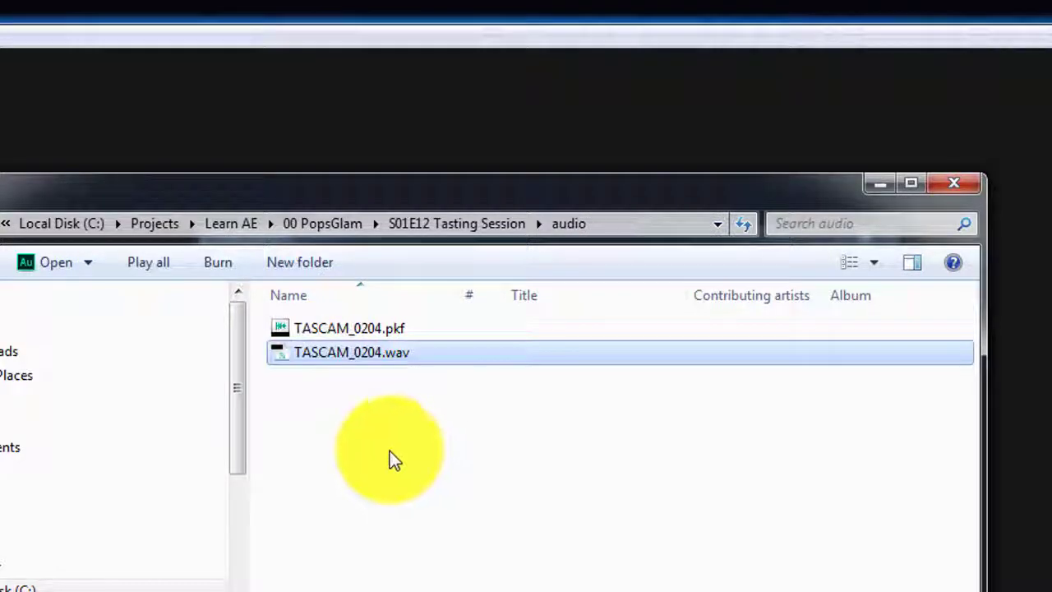
click(374, 429)
key(alt+Up)
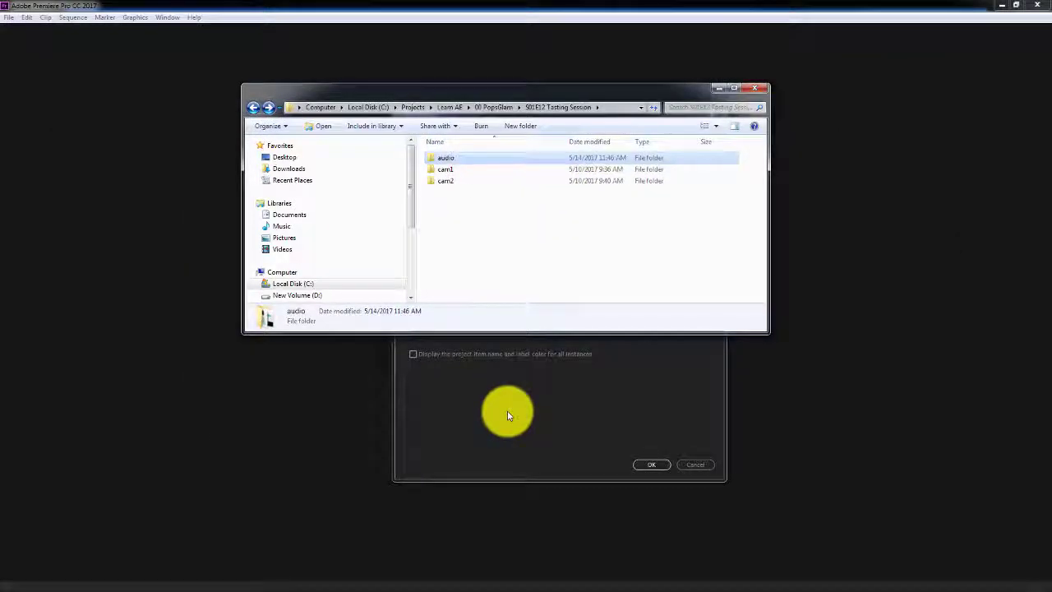
Step: Start a new project named MultiCamedit, keeping the S01E12 Tasting Session location
click(508, 410)
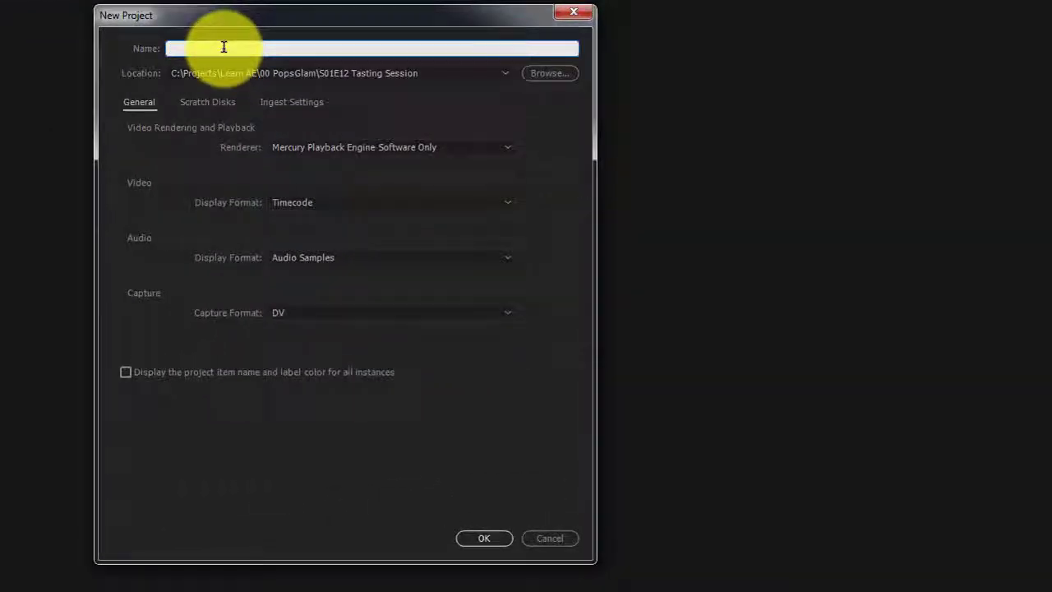
text(MultiCam)
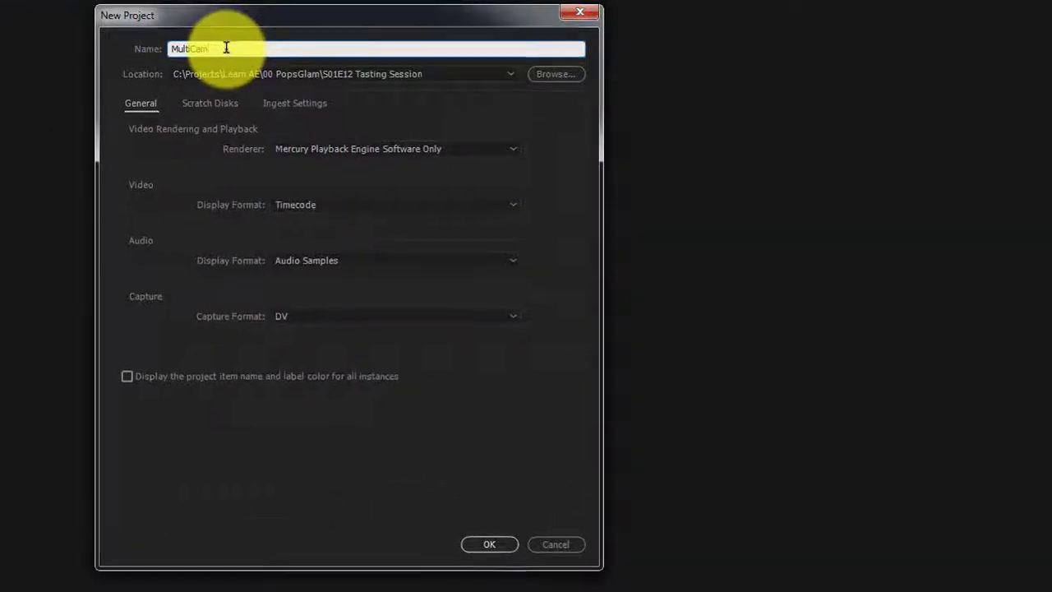
text(edit)
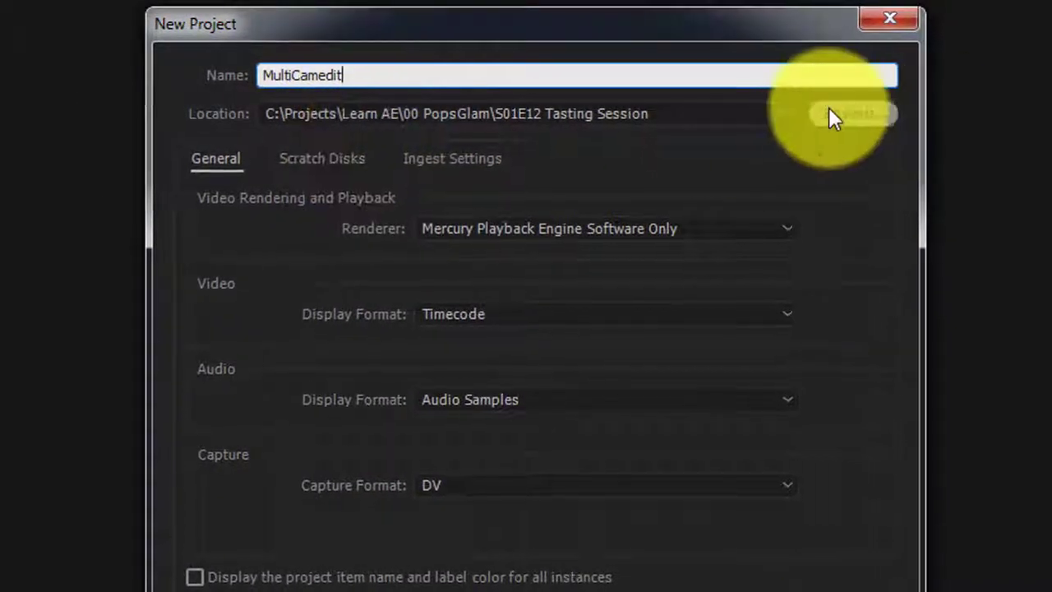
click(488, 550)
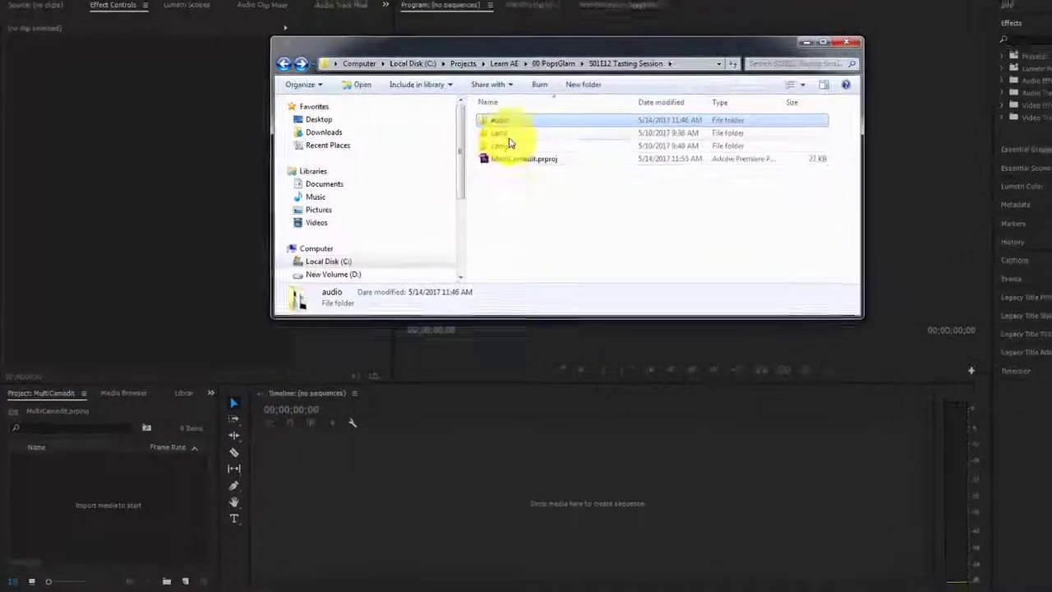
Step: Drag the audio, cam1 and cam2 folders into the project and dismiss the .pkf format error
shift+click(530, 129)
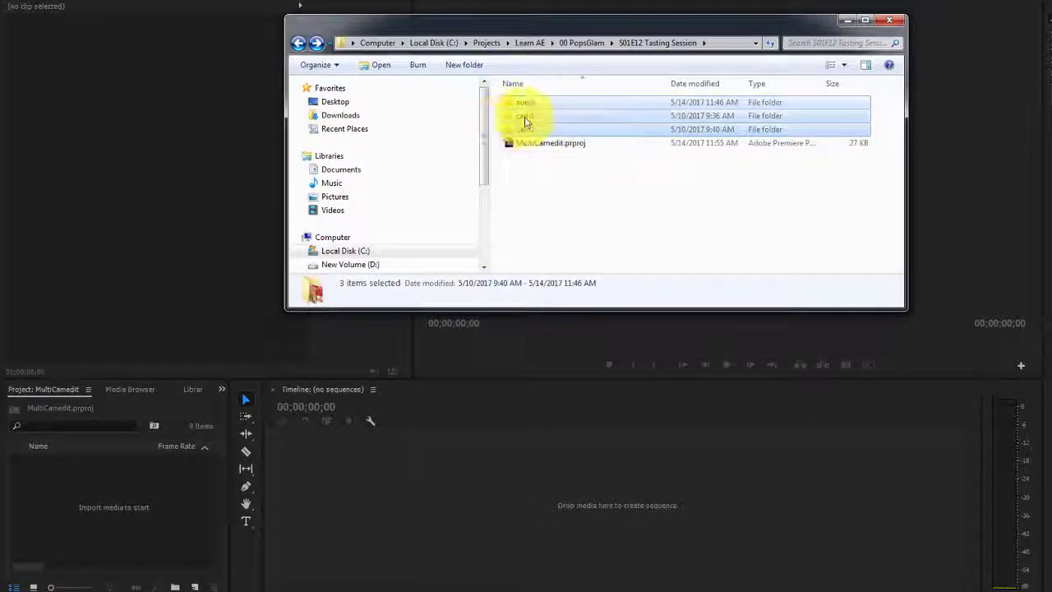
drag(526, 119, 107, 497)
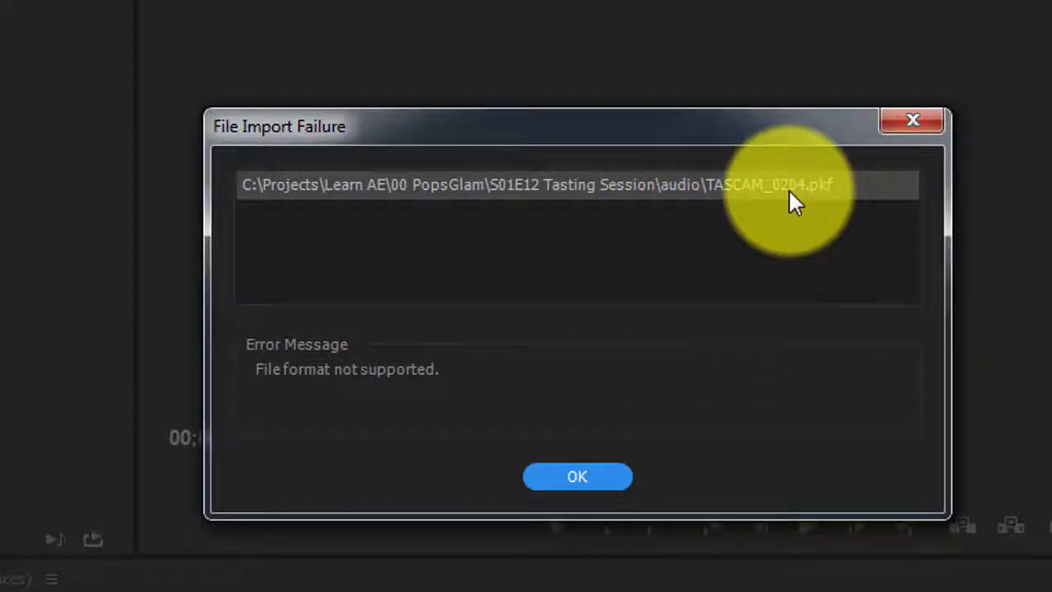
click(576, 478)
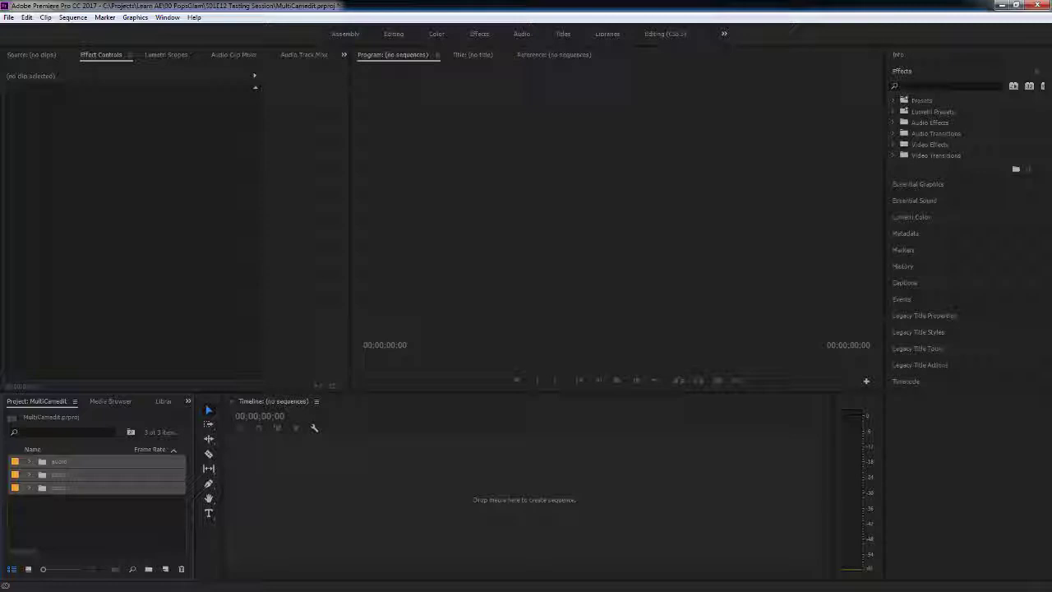
Step: Expand the audio, cam1 and cam2 bins and inspect GP010373, GP020373 and MVI_9609
click(29, 487)
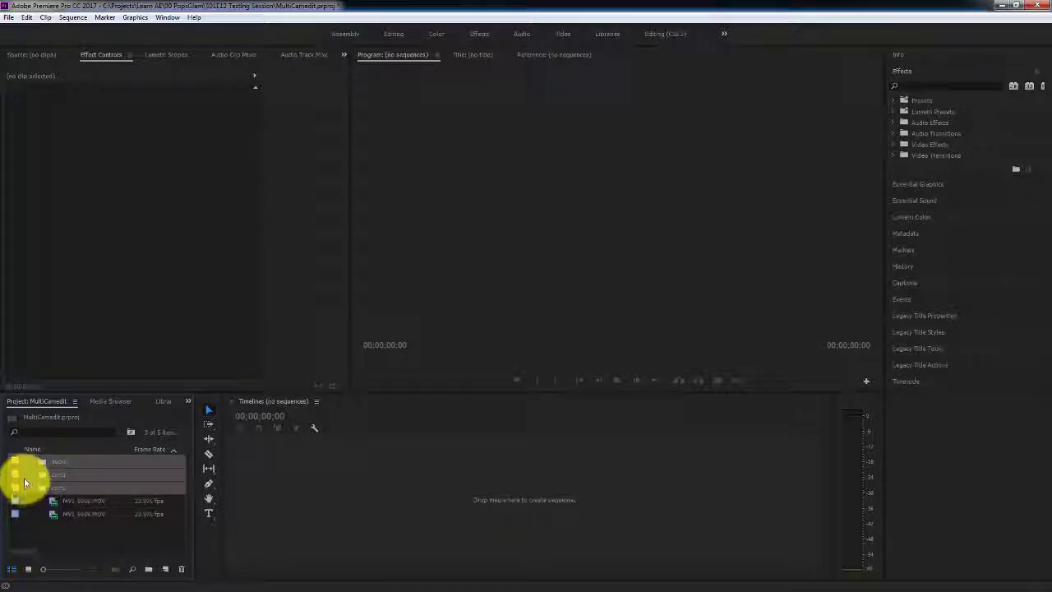
click(29, 475)
click(31, 463)
drag(126, 394, 127, 320)
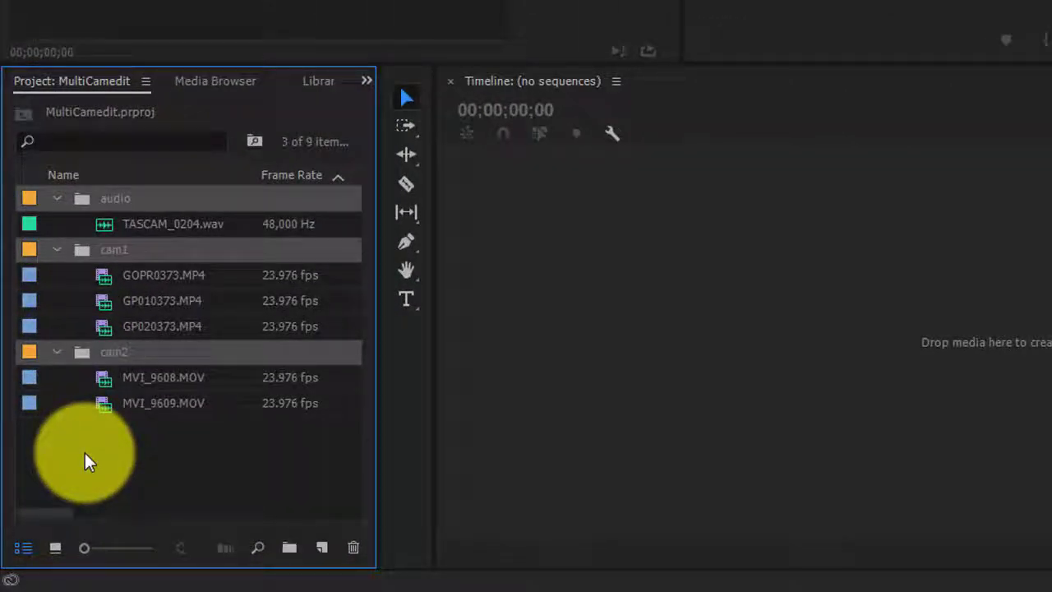
click(178, 301)
click(172, 322)
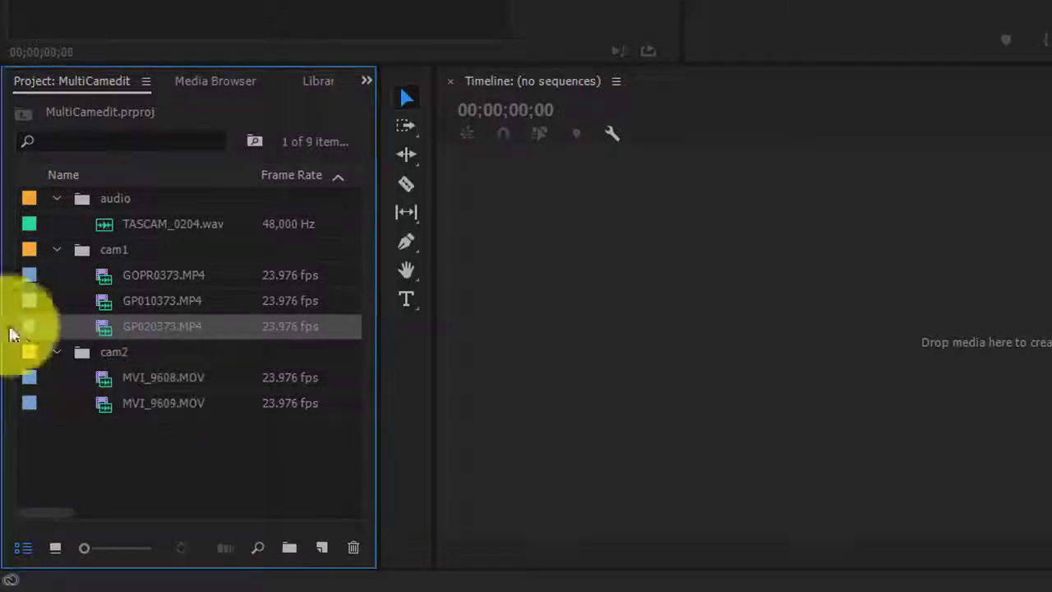
click(160, 407)
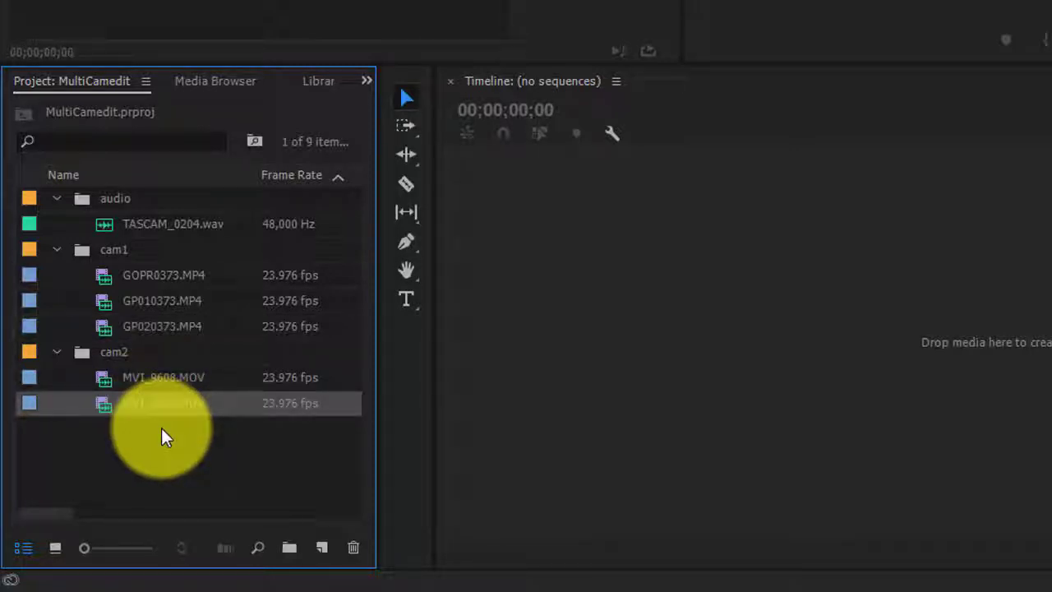
Step: Select TASCAM_0204.wav, GOPR0373.MP4 and MVI_9608.MOV together as the sync clips
click(171, 277)
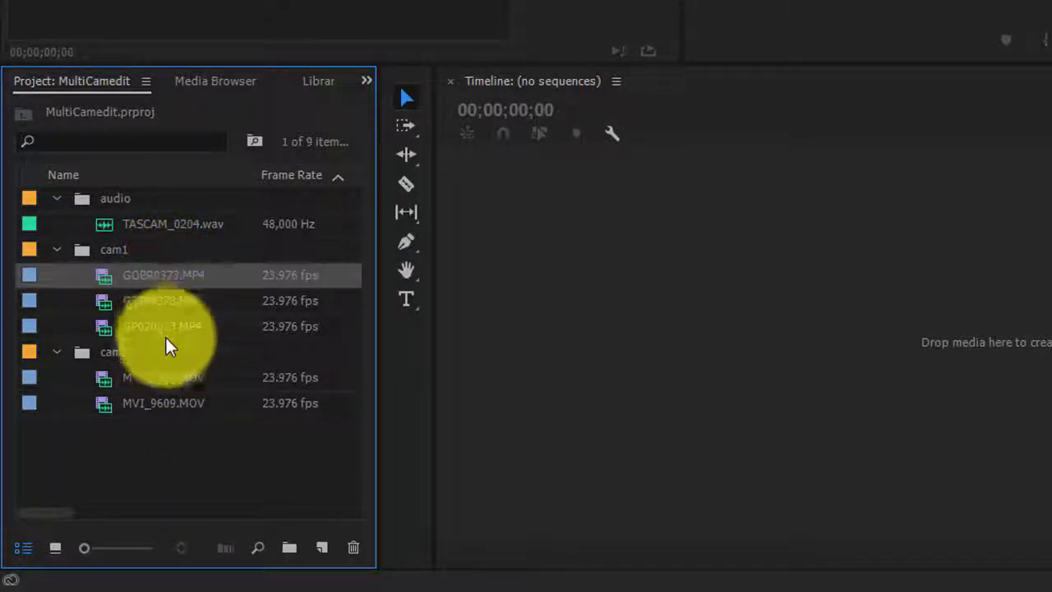
click(169, 380)
click(157, 222)
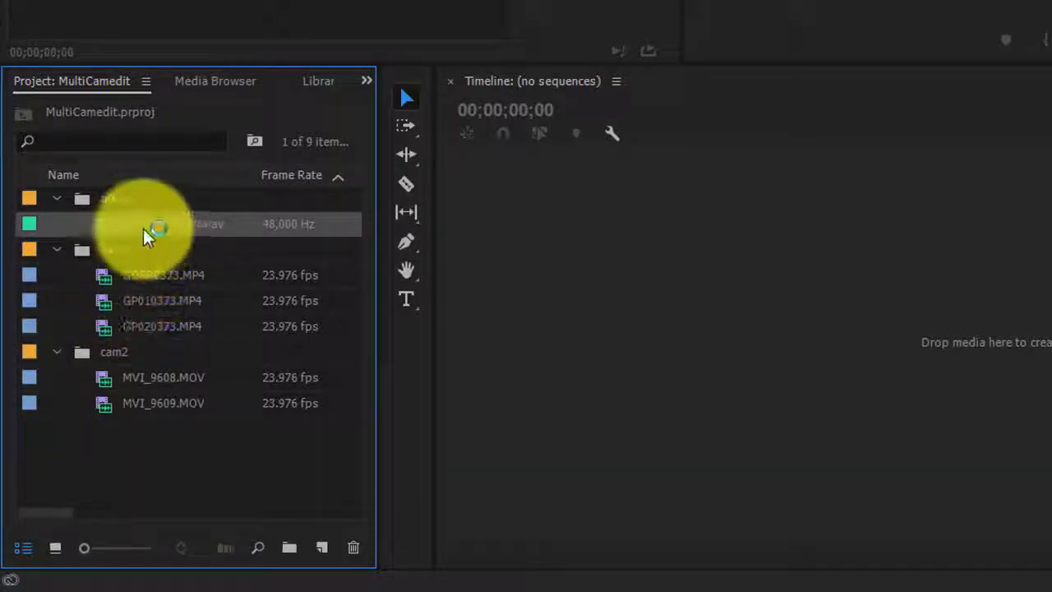
ctrl+click(176, 275)
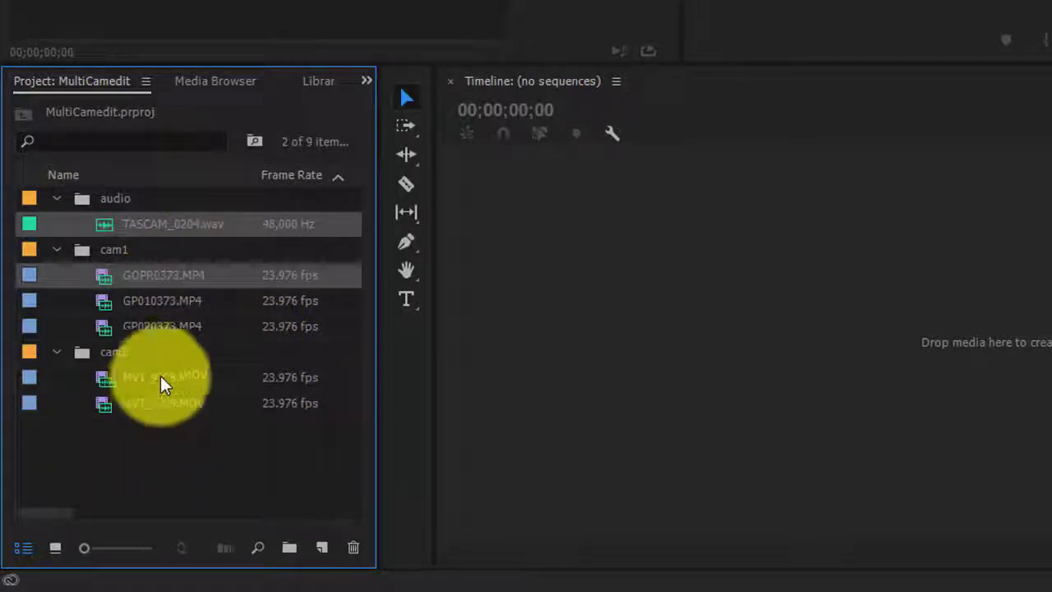
ctrl+click(185, 377)
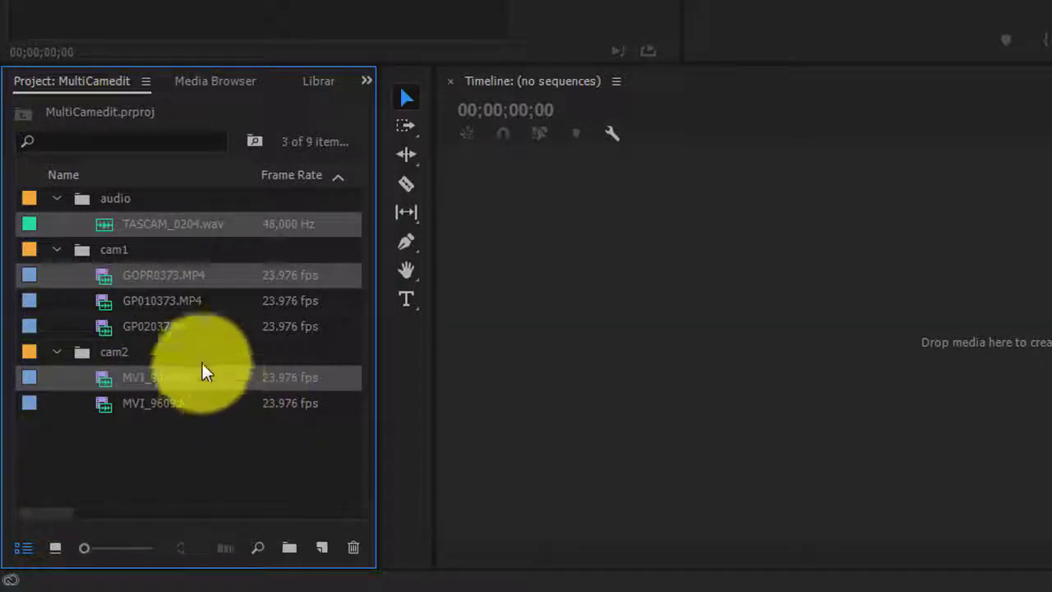
Step: Create a multi-camera source sequence from the three clips, synchronized by Audio
right_click(157, 272)
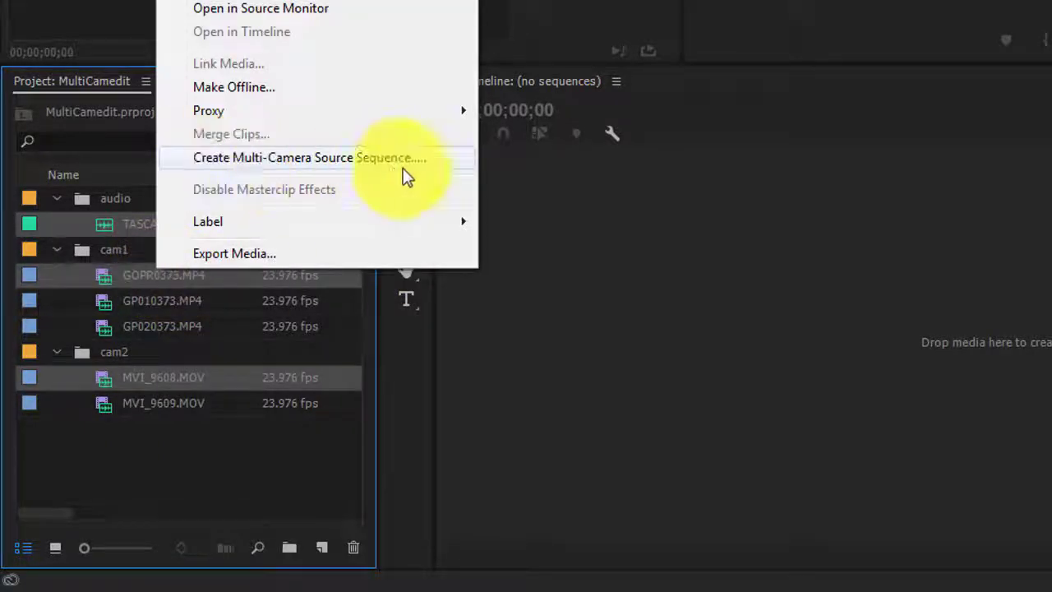
click(395, 163)
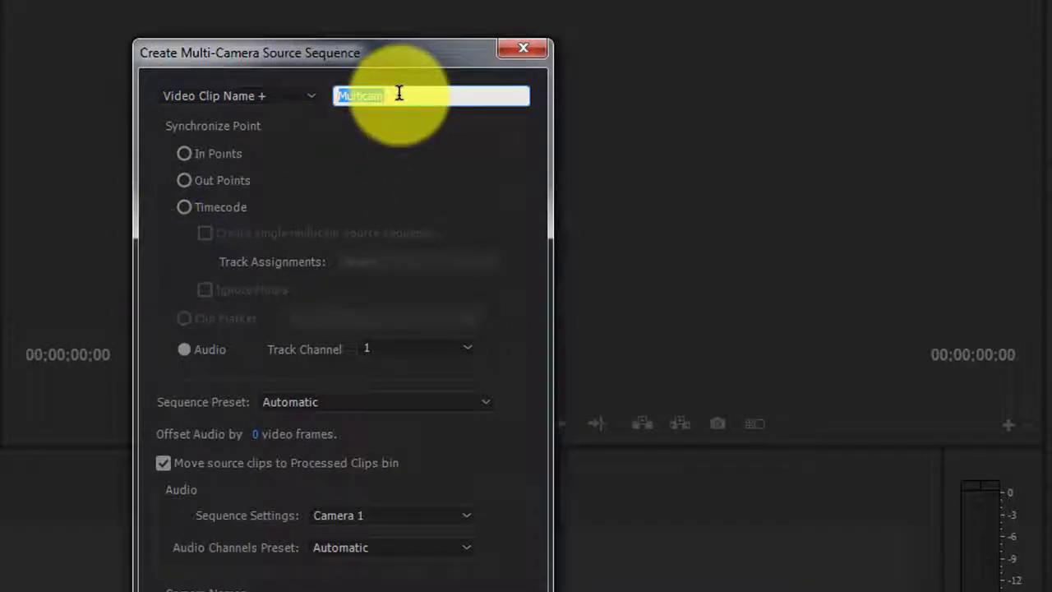
click(184, 352)
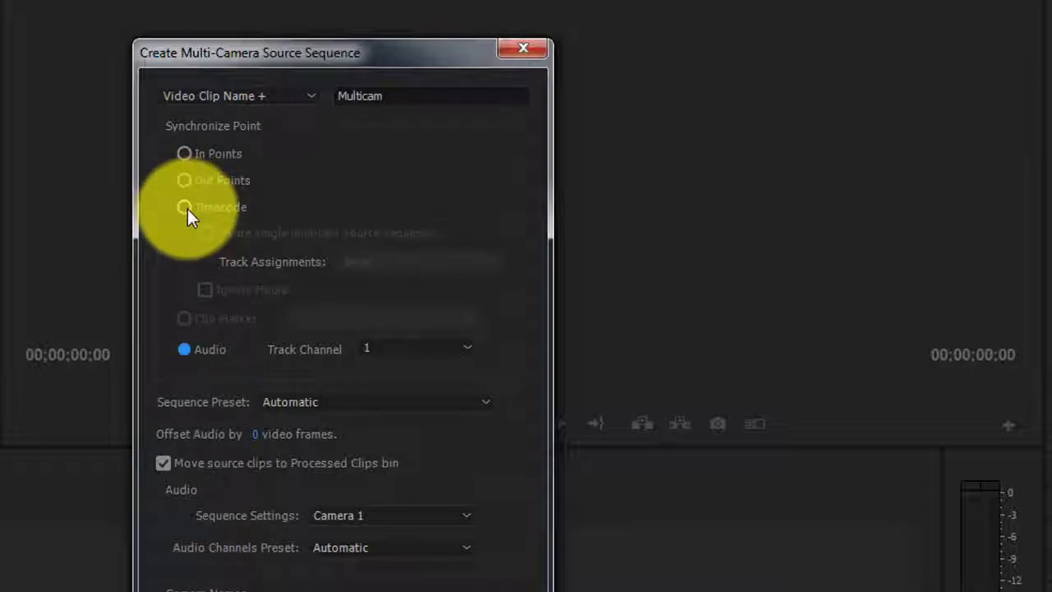
click(184, 351)
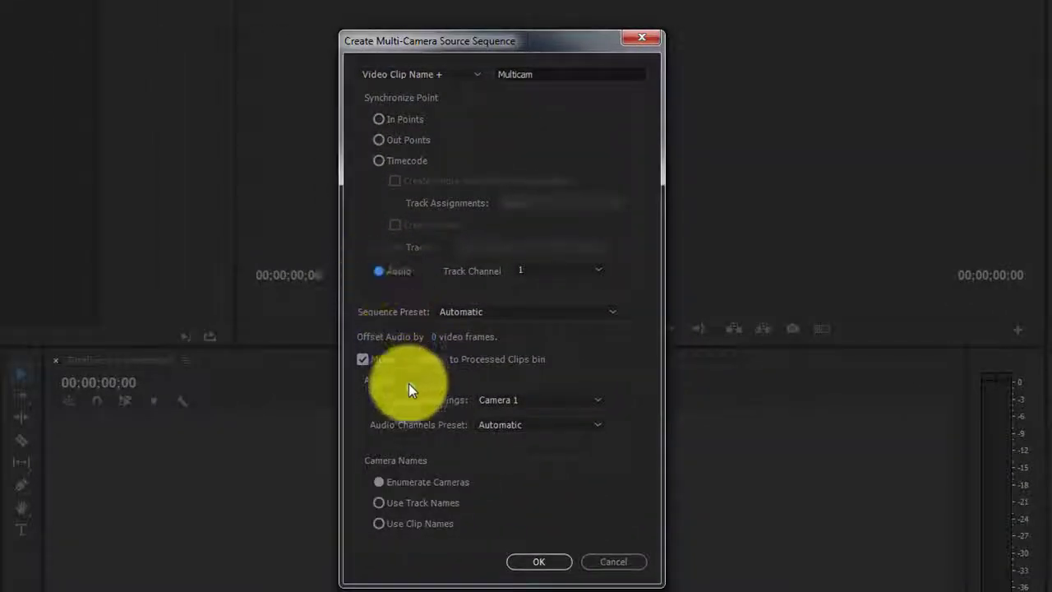
click(546, 561)
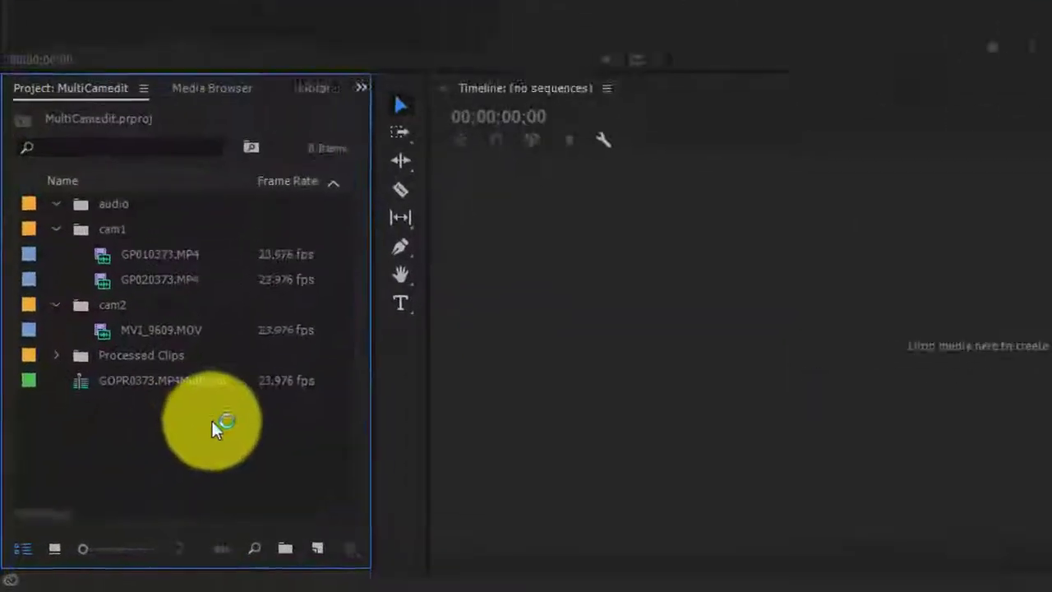
Step: Check the moved originals in the Processed Clips bin, then collapse it
drag(211, 418, 117, 367)
click(153, 416)
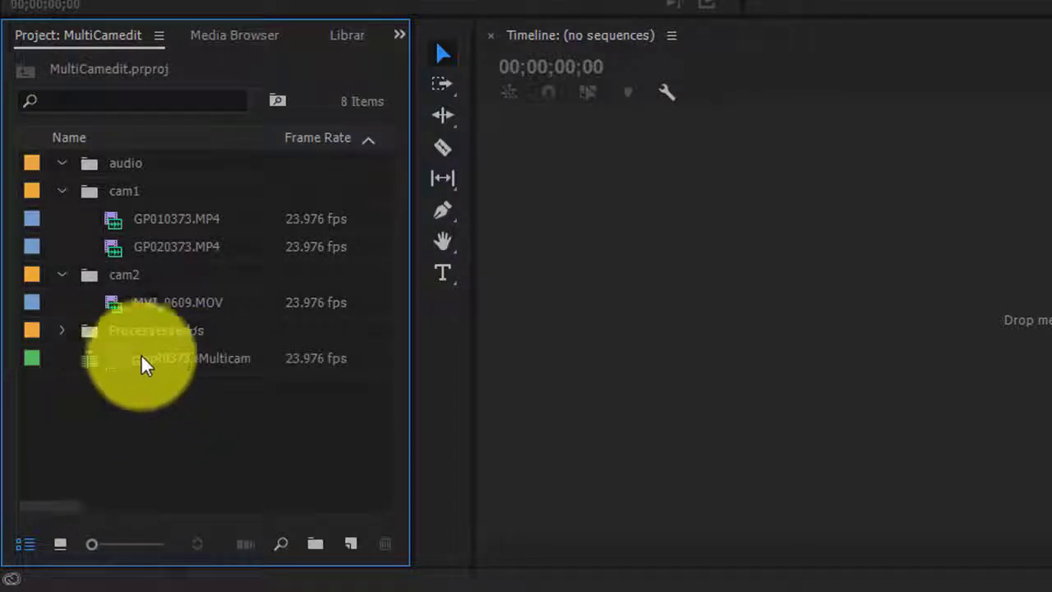
mouse_move(188, 367)
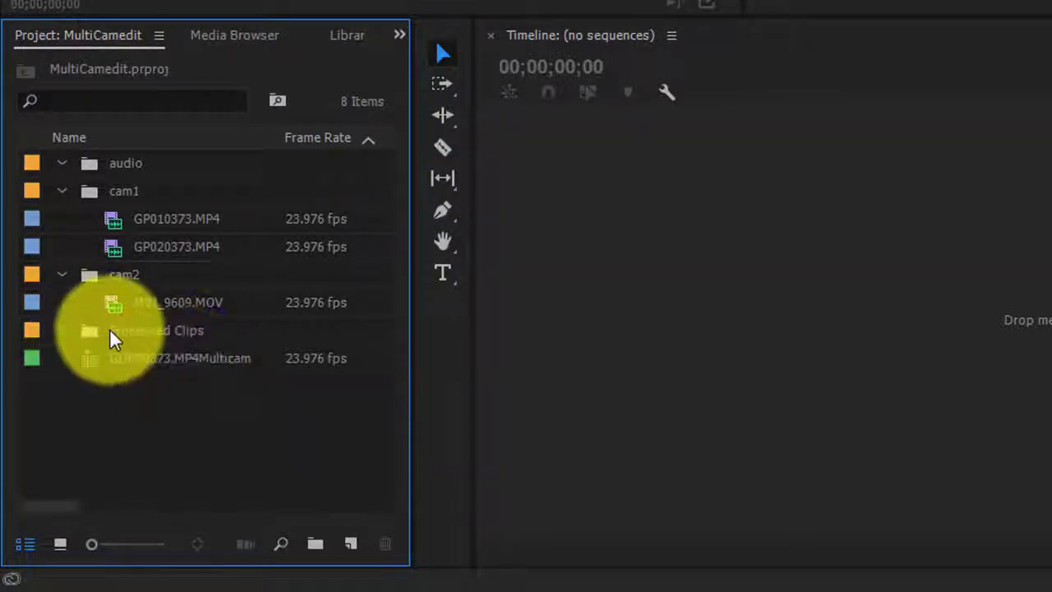
click(67, 331)
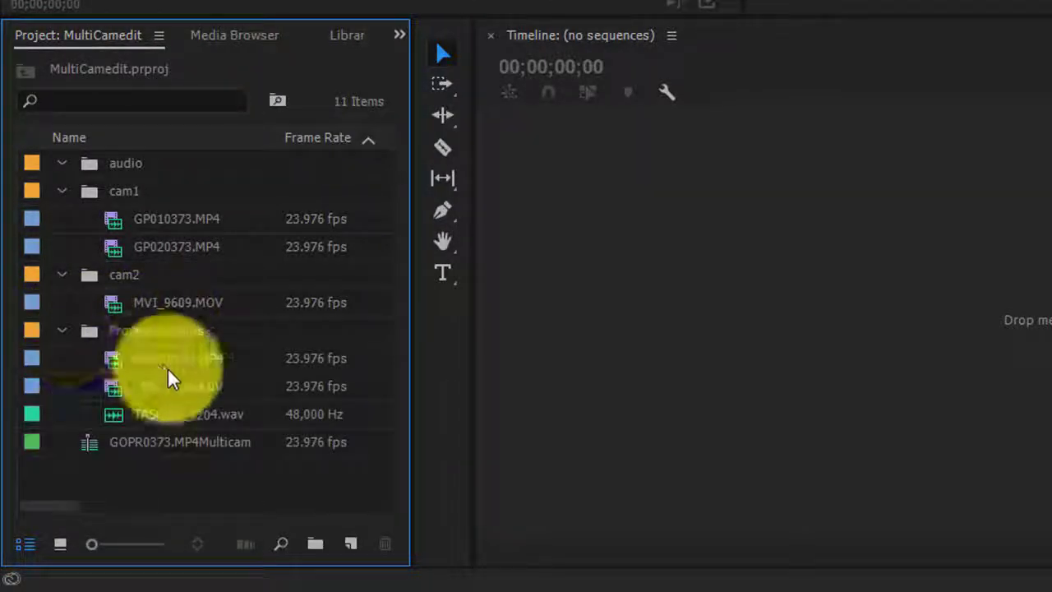
click(65, 329)
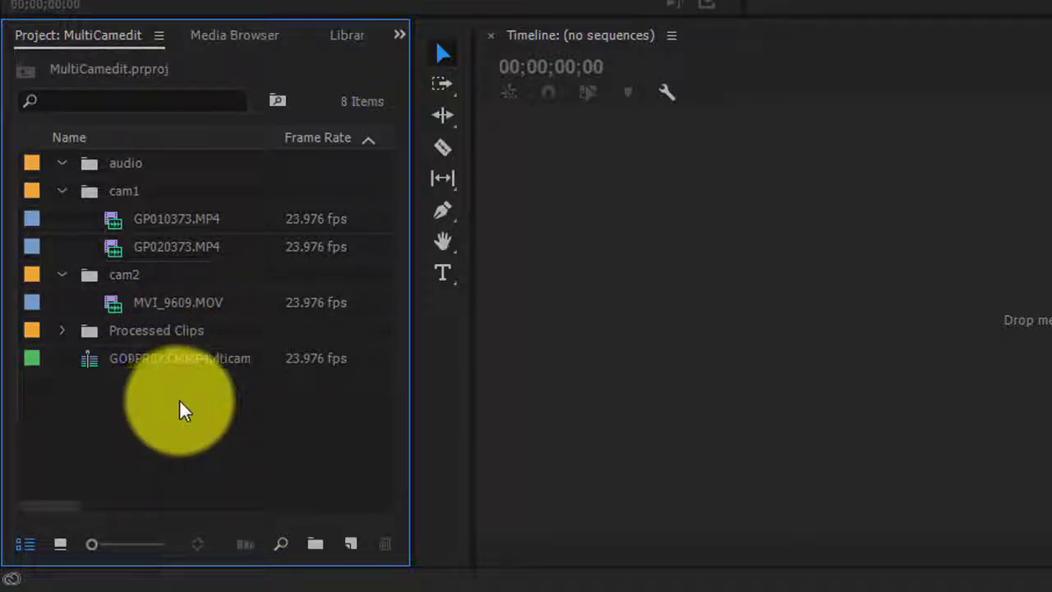
Step: Make a new sequence from GOPR0373.MP4Multicam, widen the monitor and scrub through the footage
right_click(168, 358)
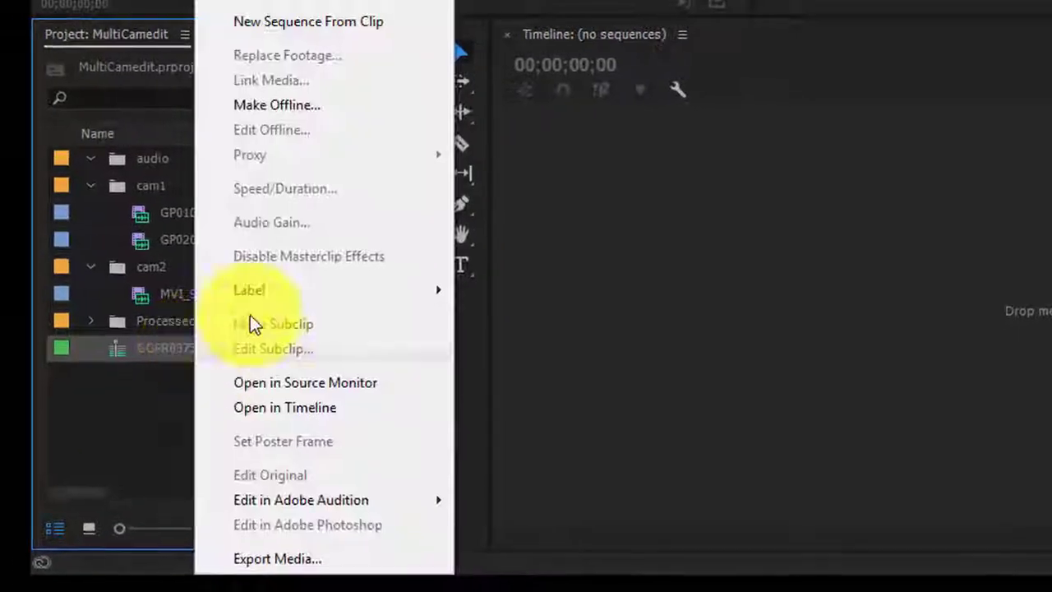
click(279, 30)
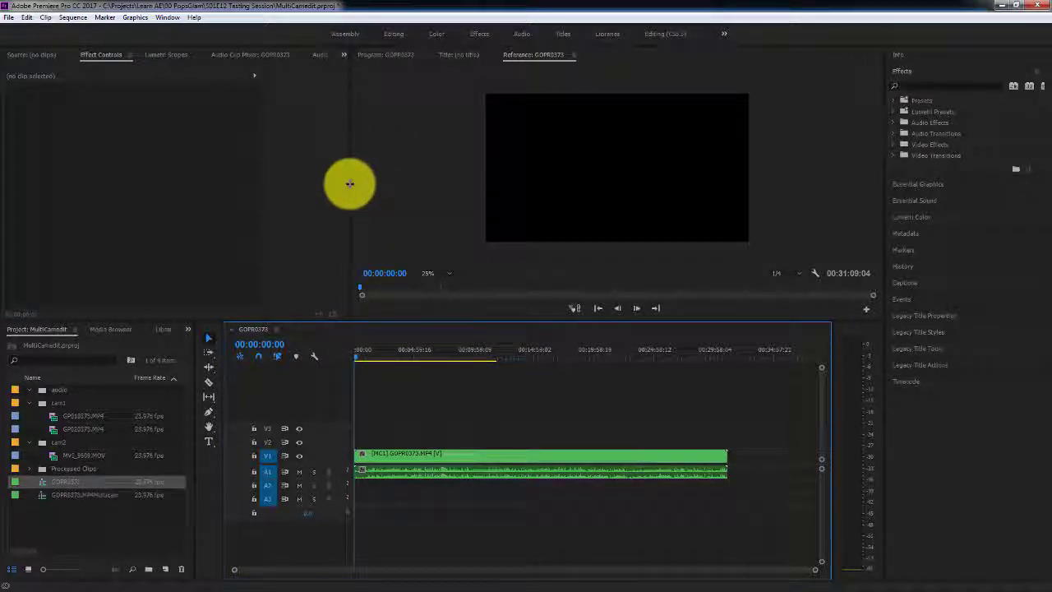
drag(350, 183, 172, 181)
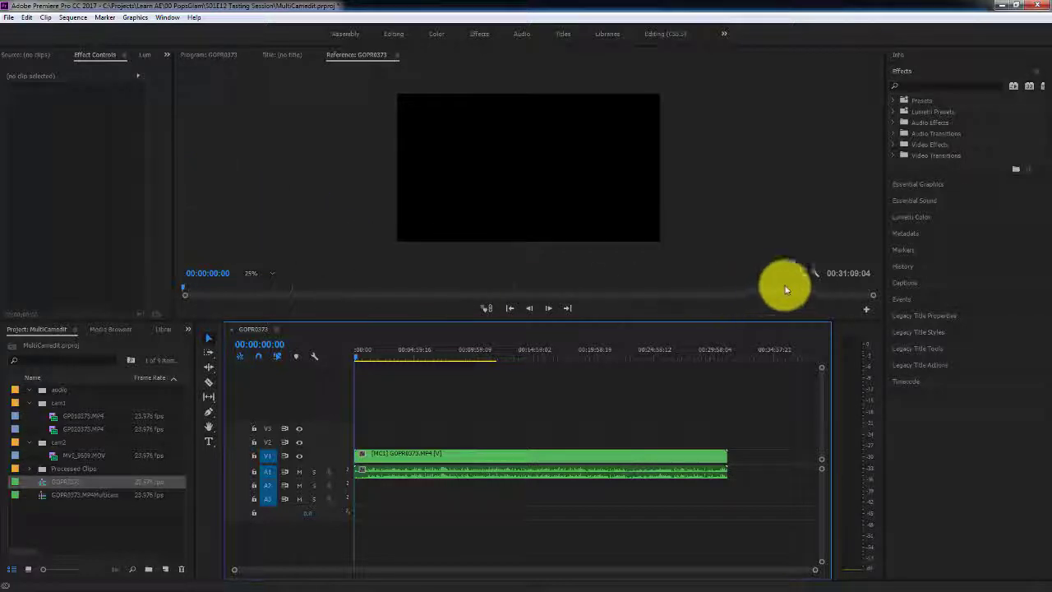
drag(375, 357, 487, 357)
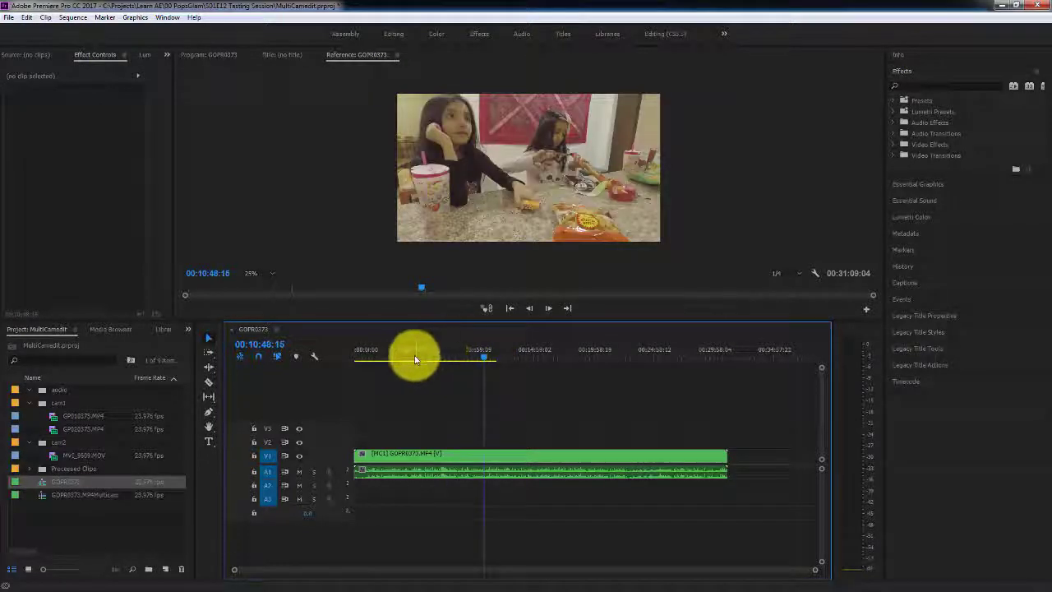
drag(415, 360, 382, 360)
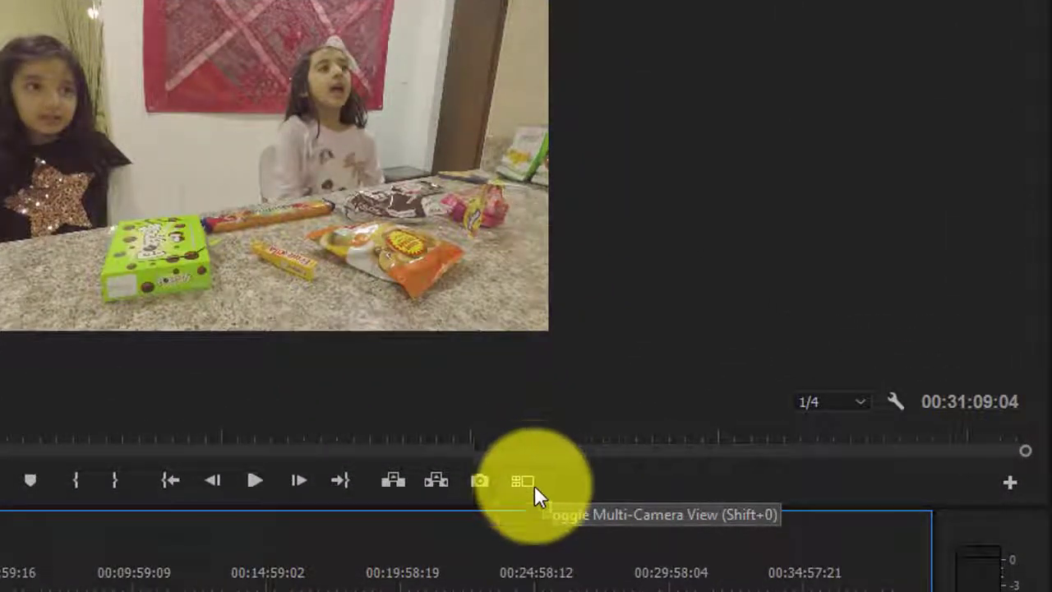
Step: Add the Toggle Multi-Camera View button to the Program monitor, enable it, and scrub through the angles
click(1010, 482)
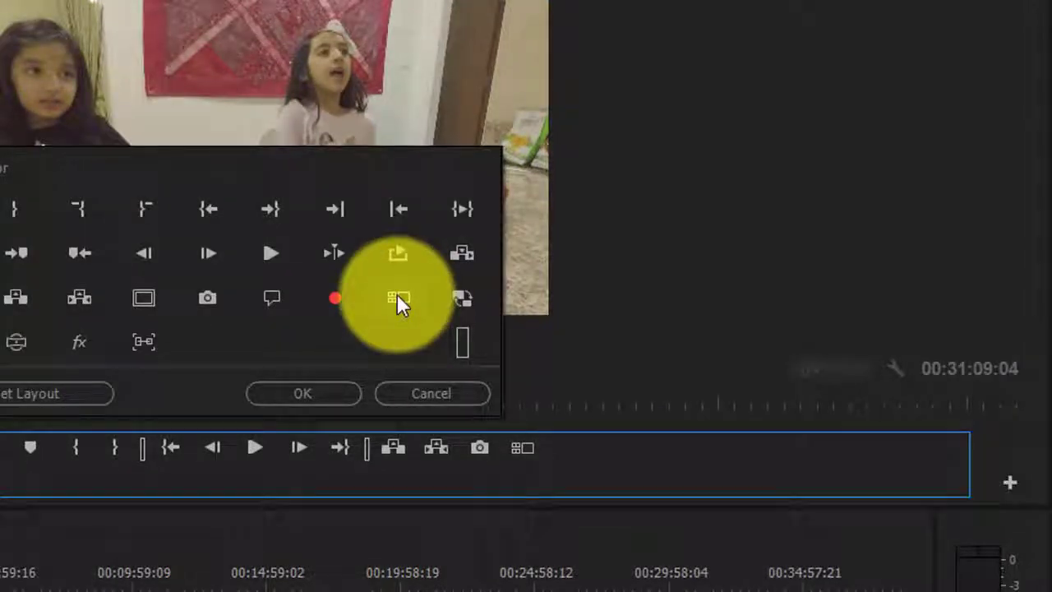
drag(558, 444, 592, 460)
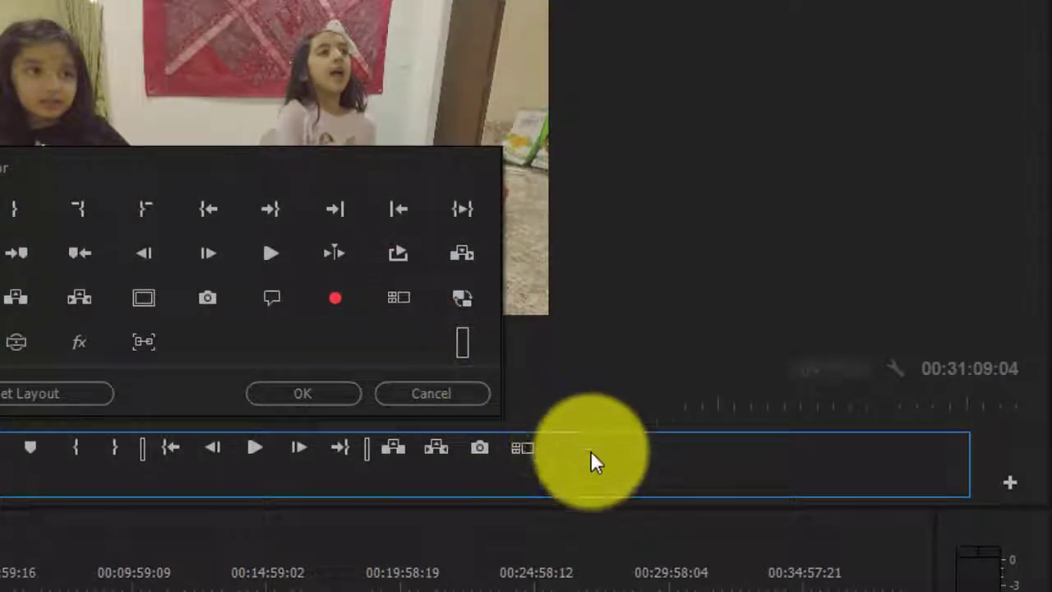
click(303, 393)
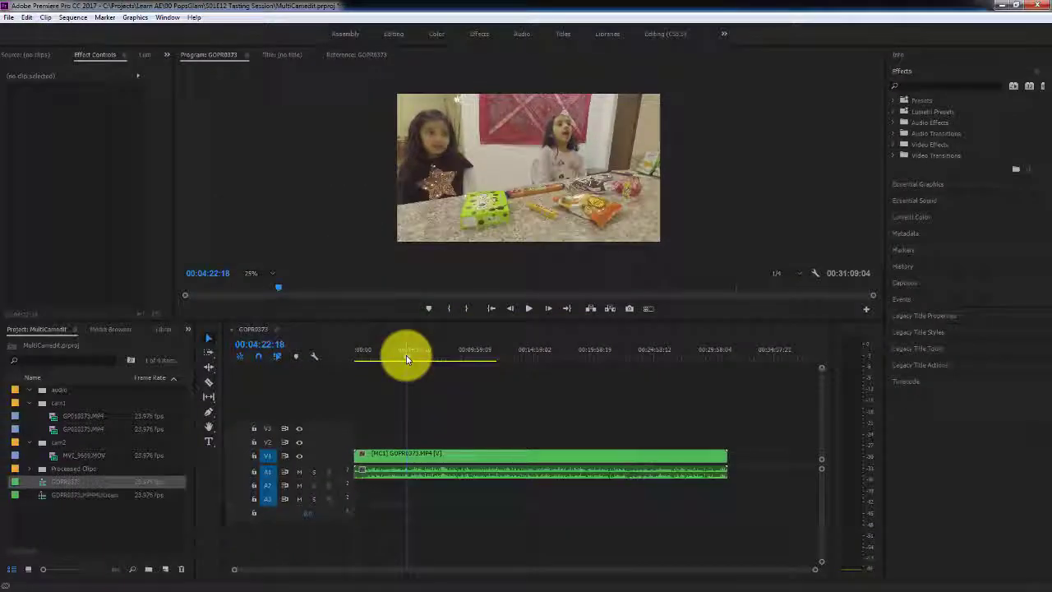
drag(407, 359, 337, 353)
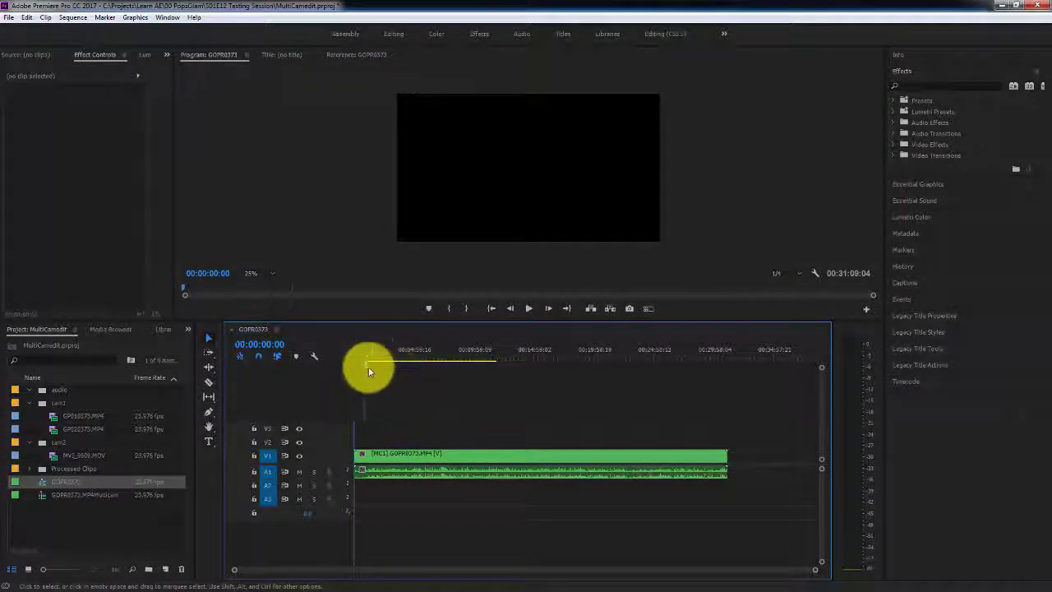
click(647, 309)
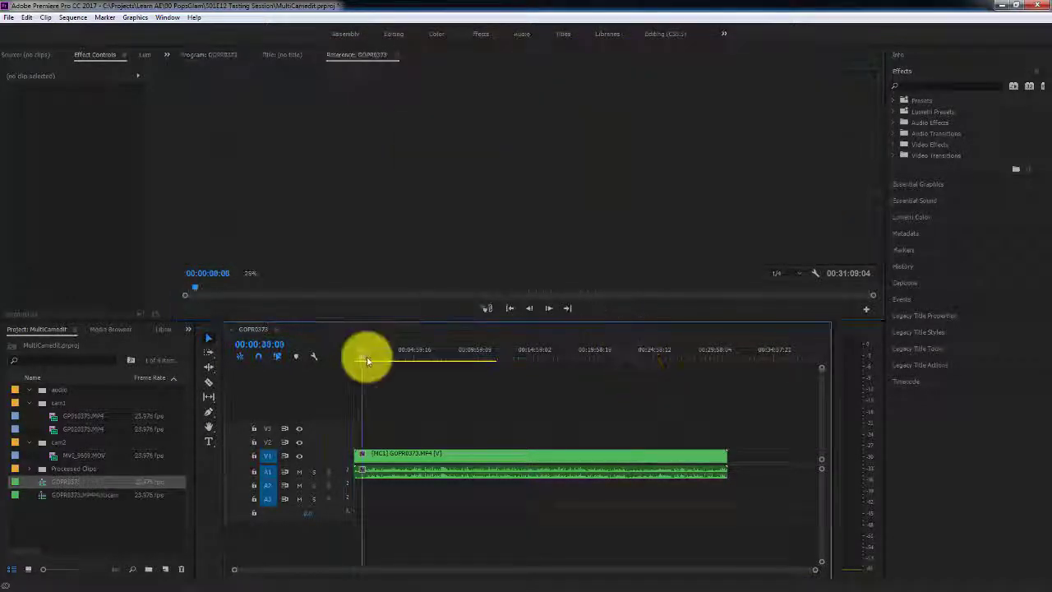
drag(367, 356, 413, 358)
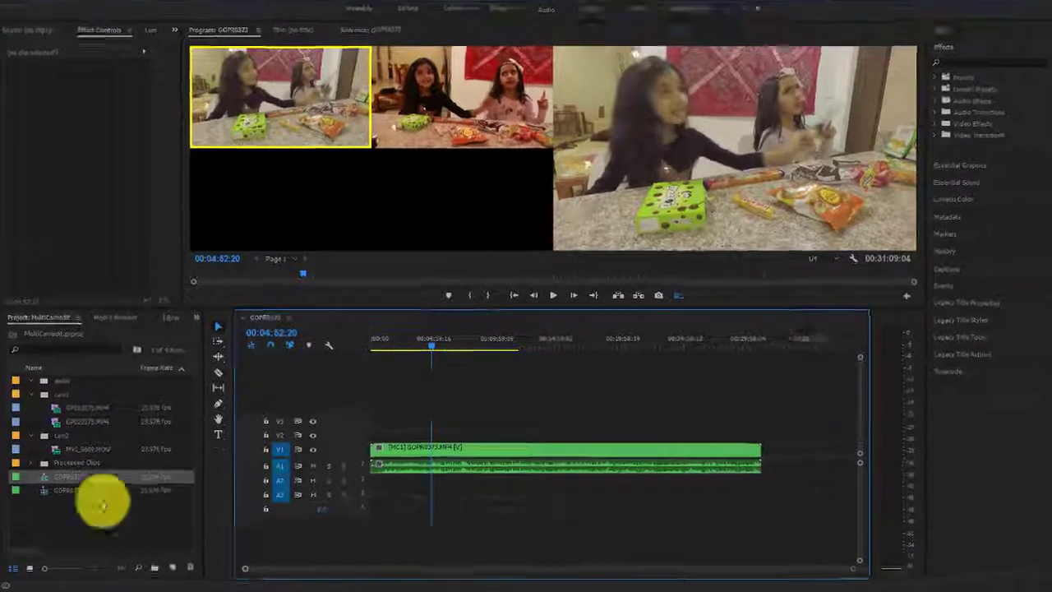
right_click(74, 490)
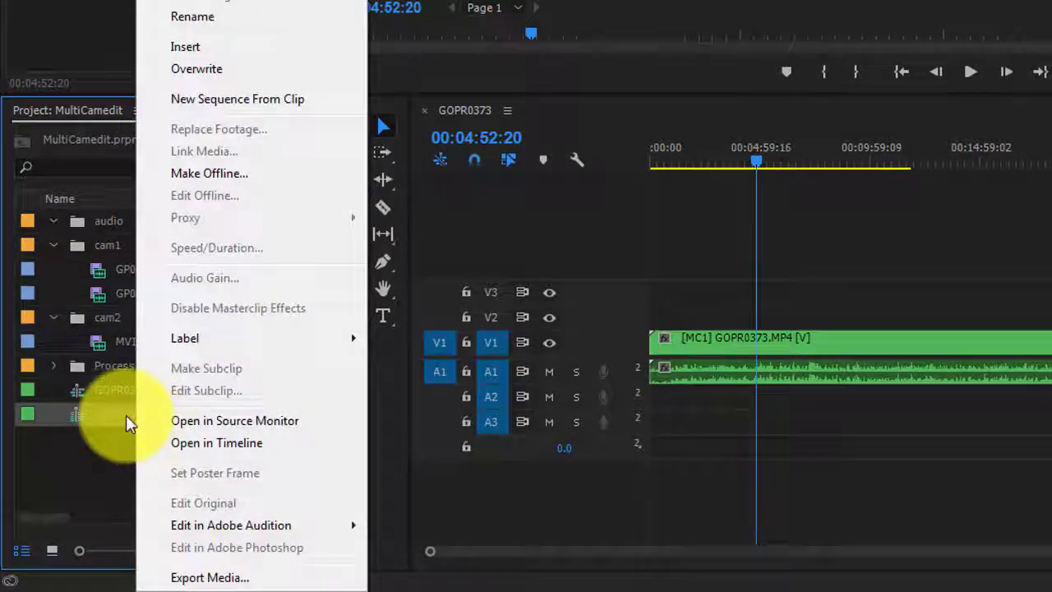
click(218, 445)
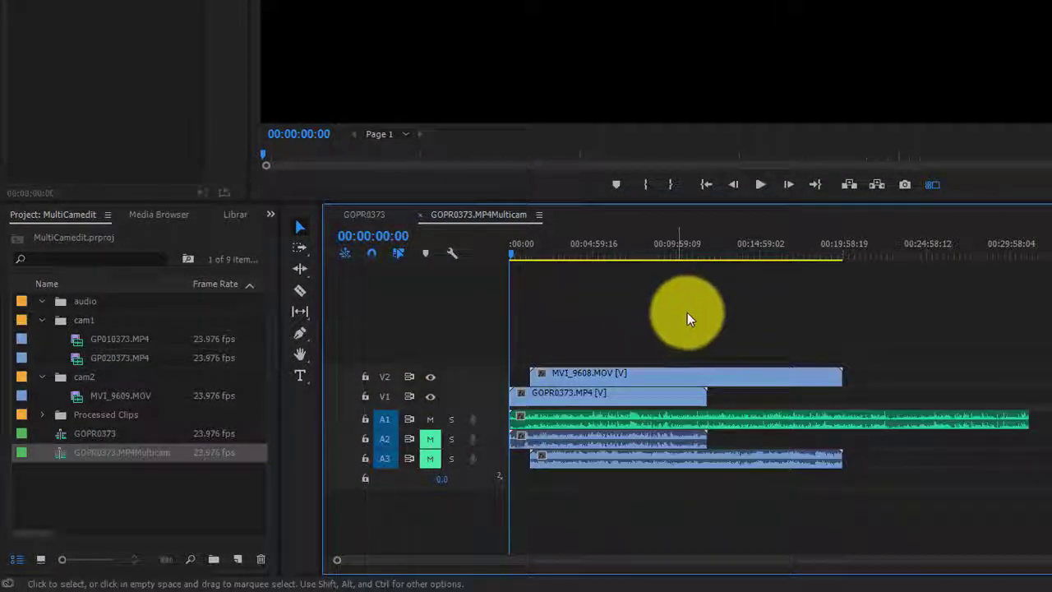
click(958, 422)
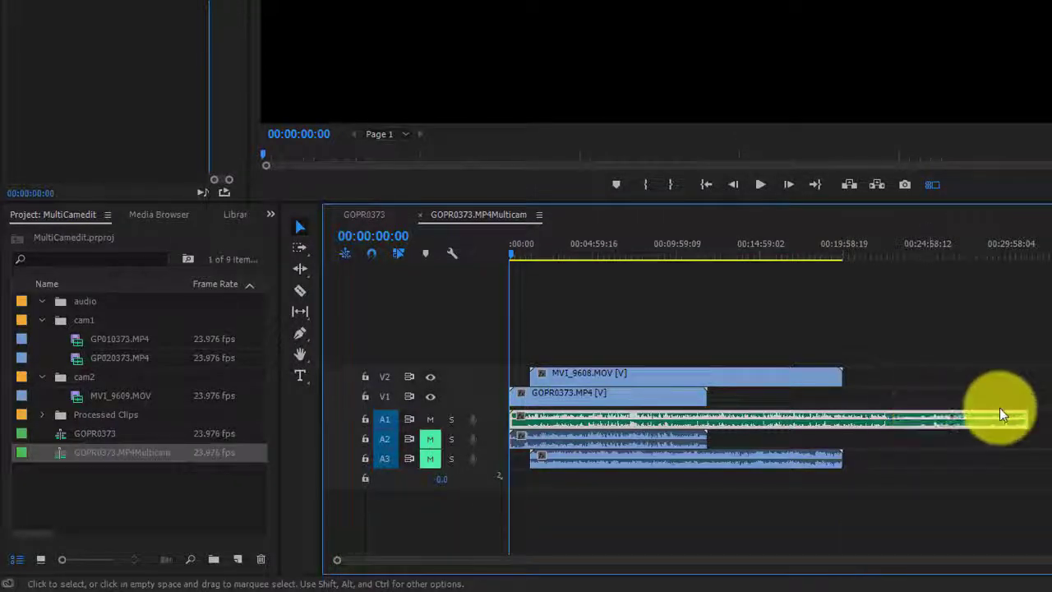
click(579, 438)
click(582, 457)
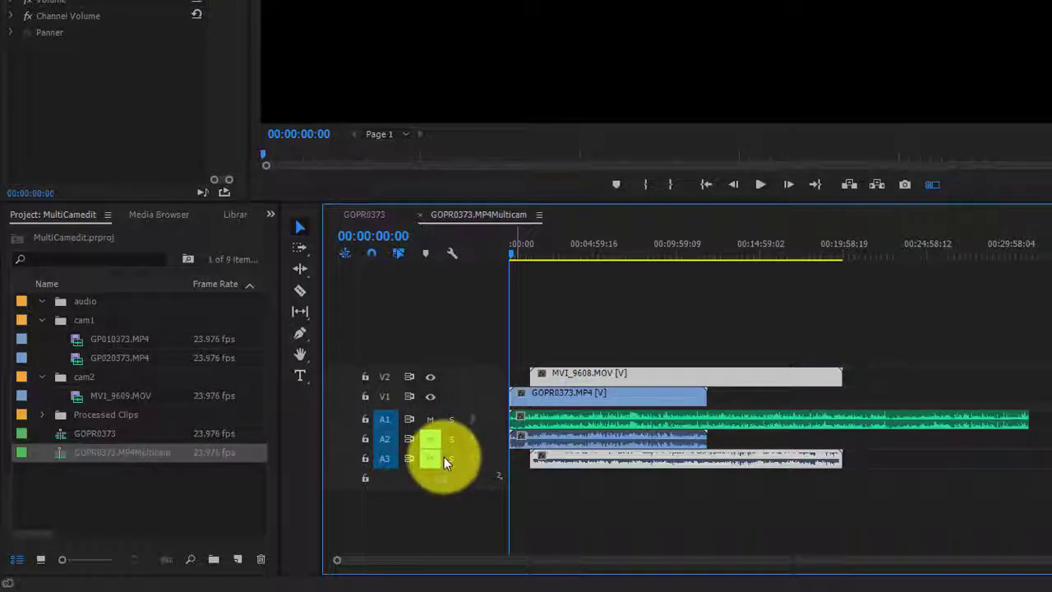
click(743, 423)
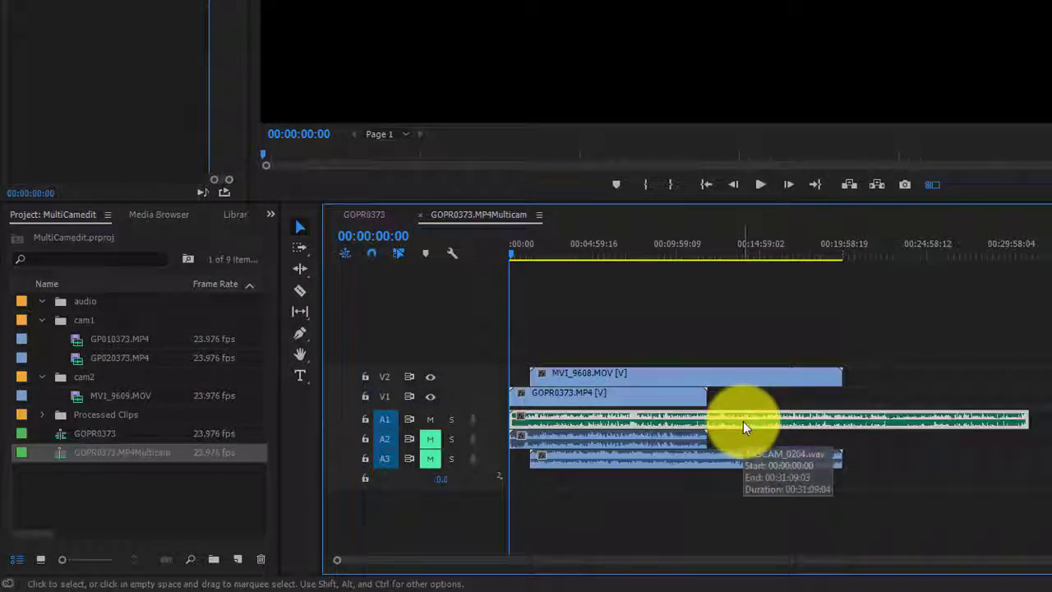
click(606, 373)
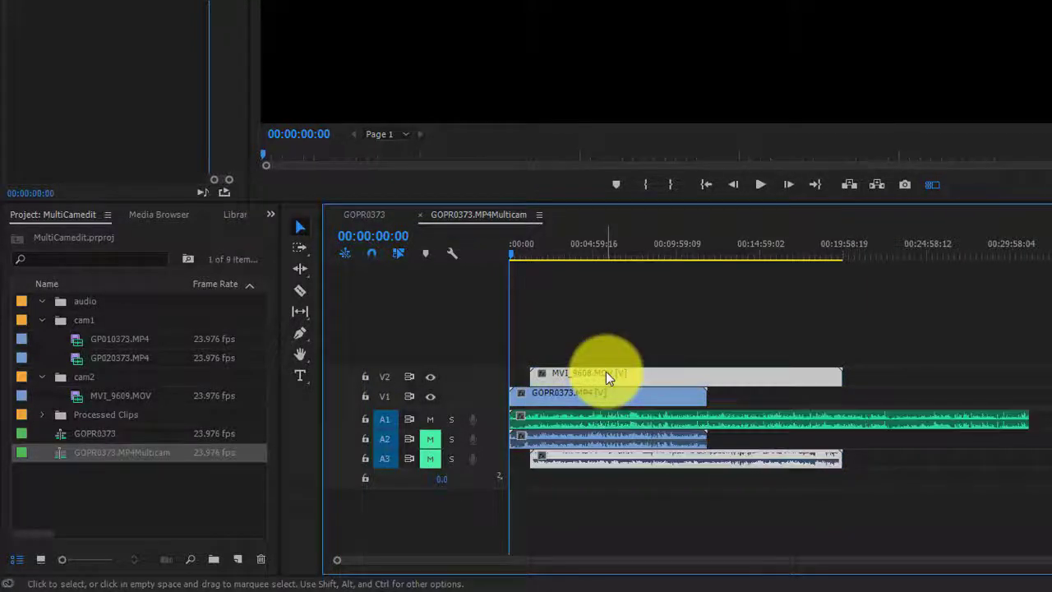
click(563, 396)
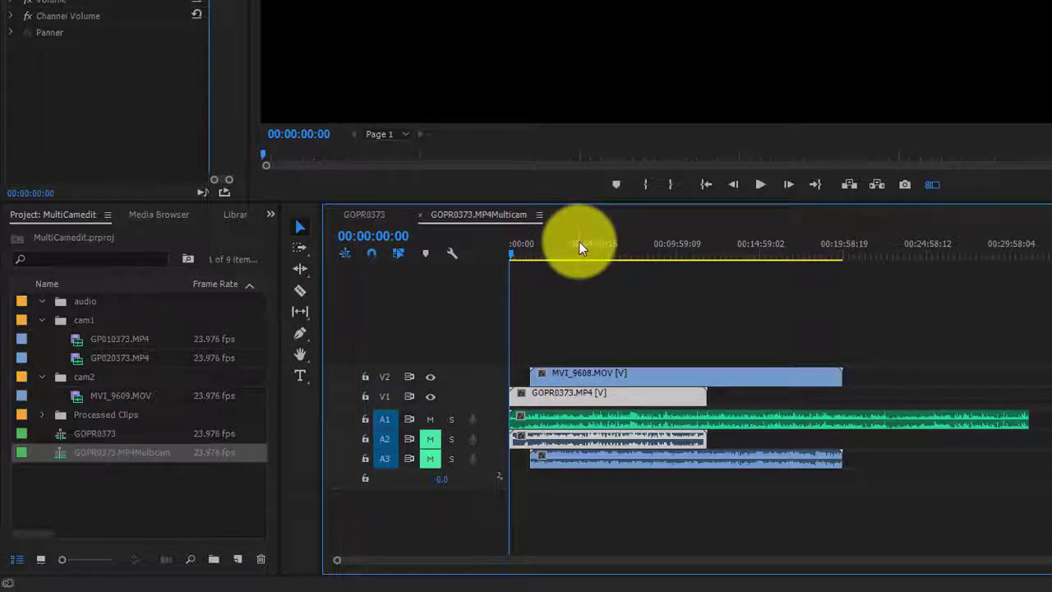
click(638, 333)
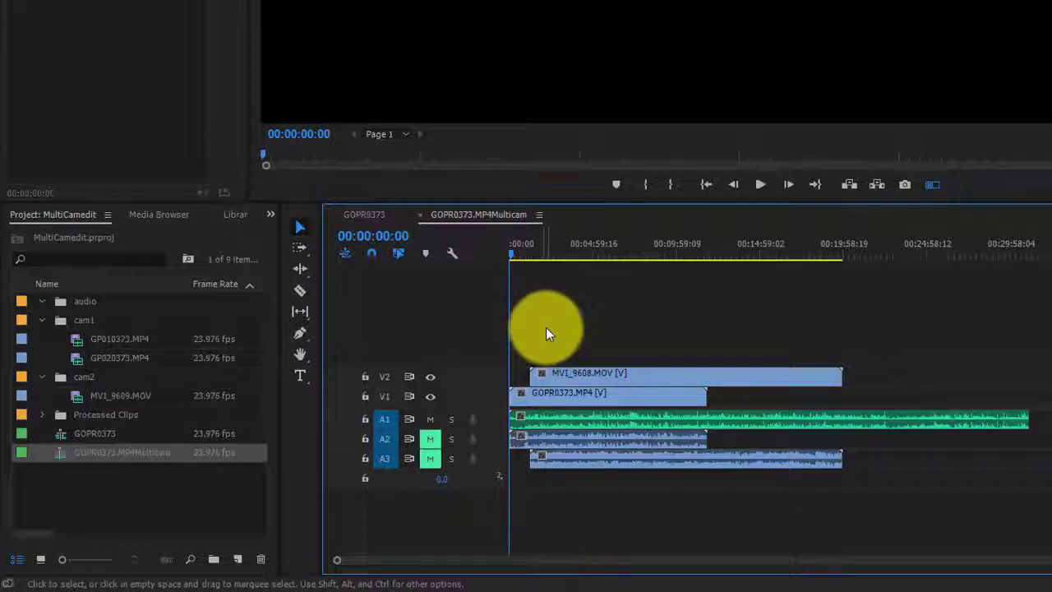
drag(585, 387, 633, 528)
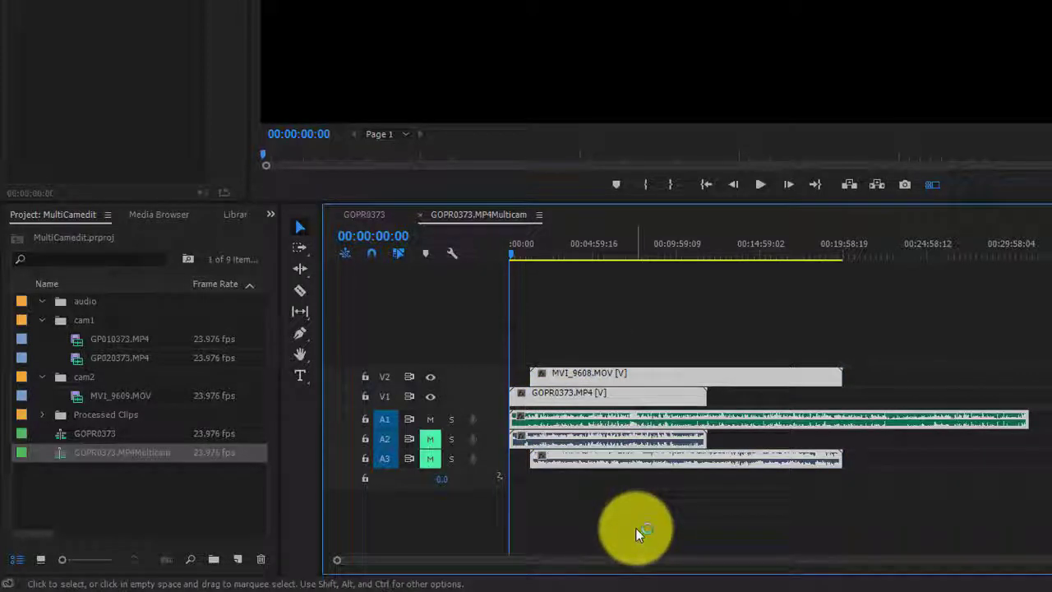
click(620, 516)
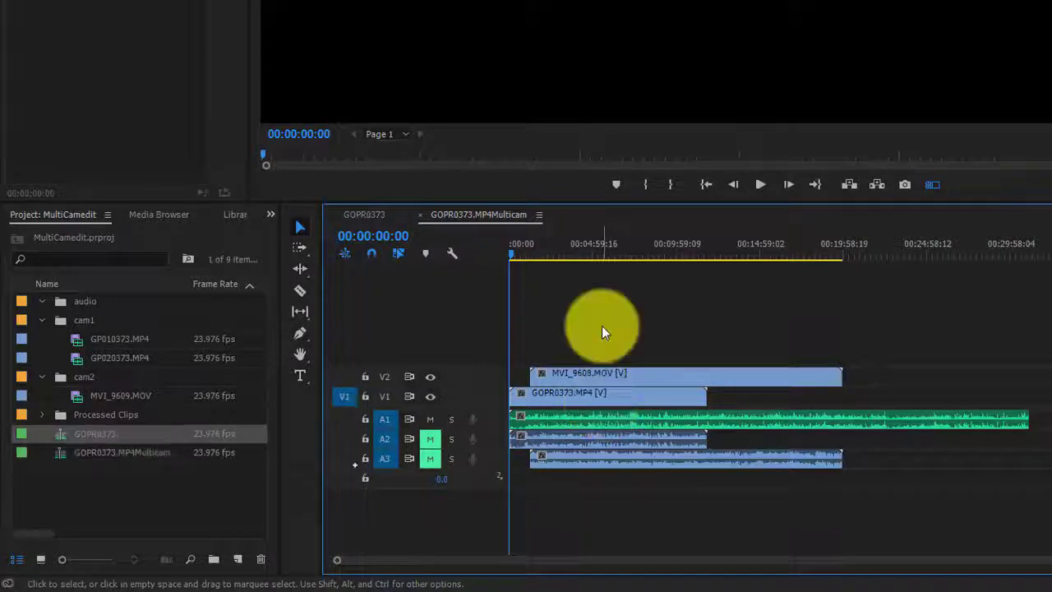
Step: In the GOPR0373 sequence, razor-cut all tracks at 00:04:52:20
click(358, 214)
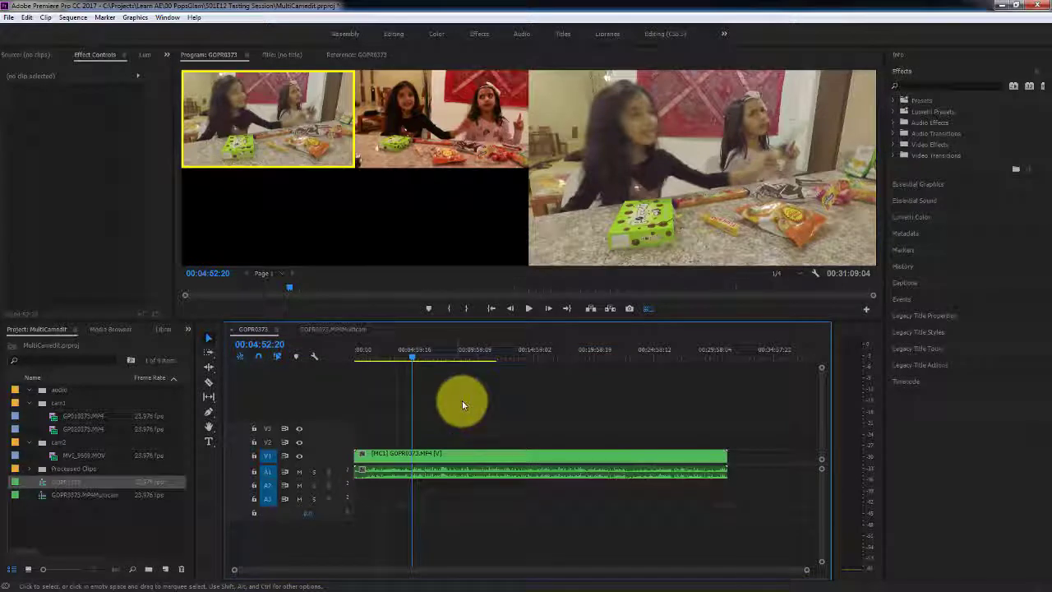
key(c)
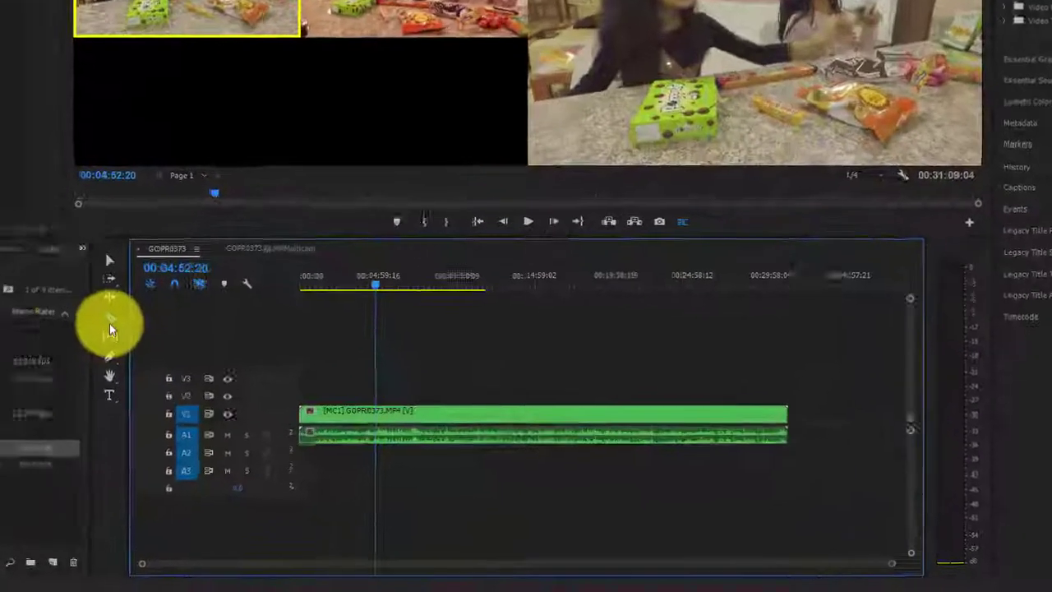
key(shift)
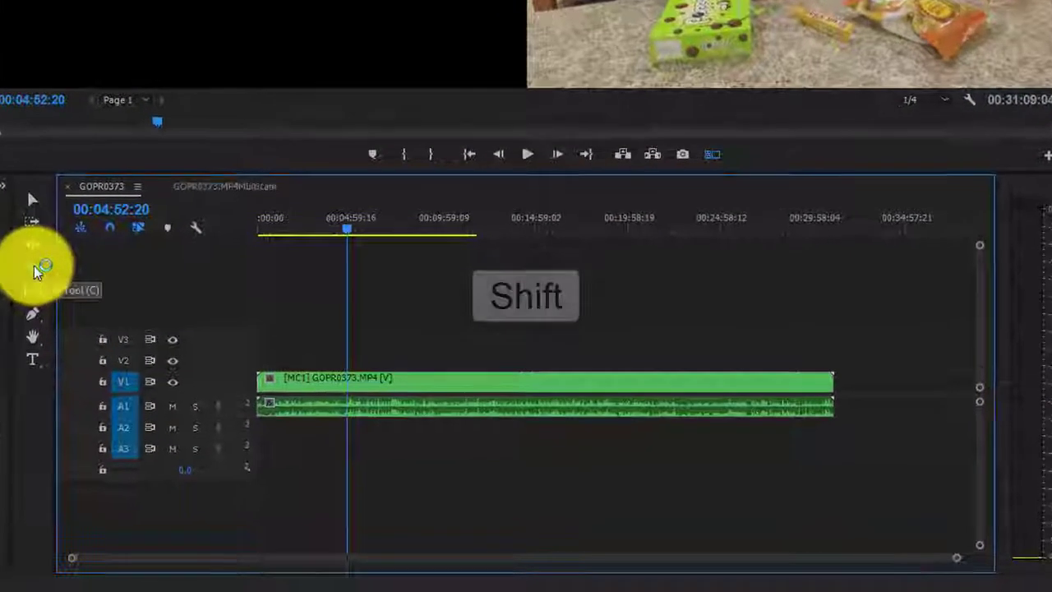
shift+click(355, 392)
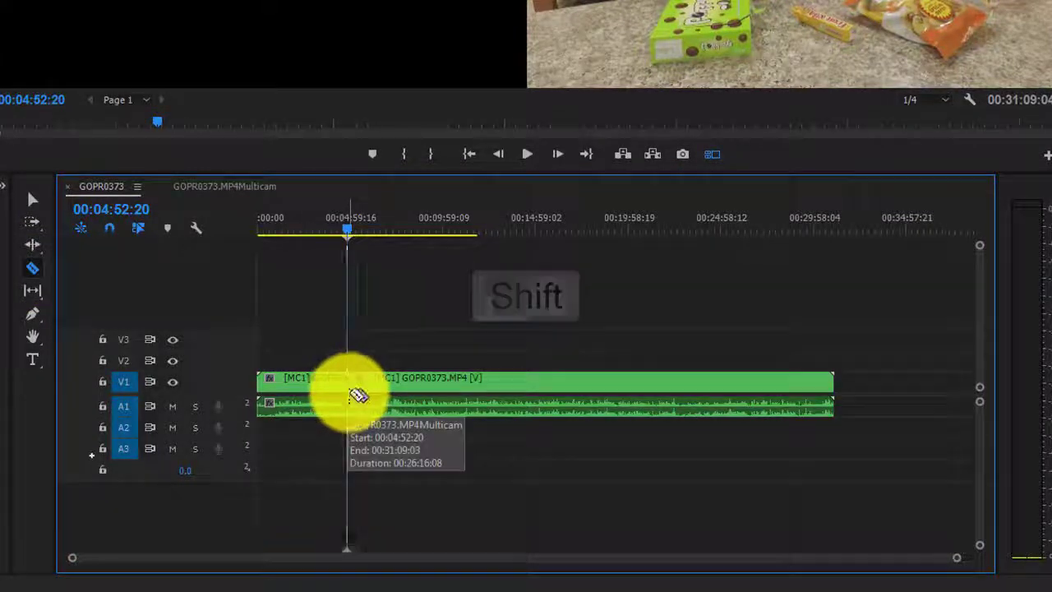
Step: Delete the section before the cut and ripple-delete the gap so footage starts at 00:00
key(v)
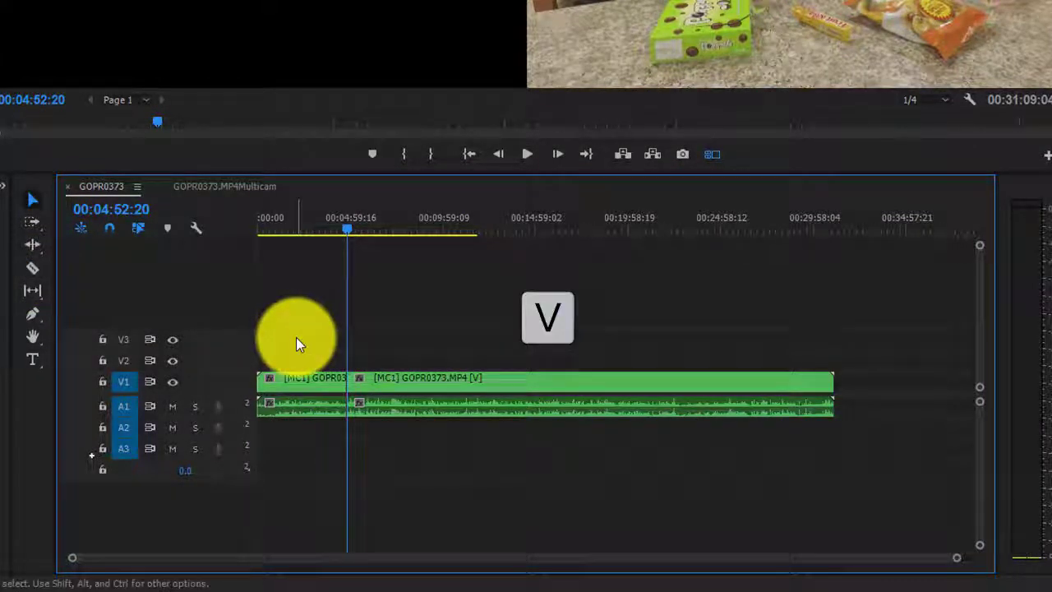
click(286, 402)
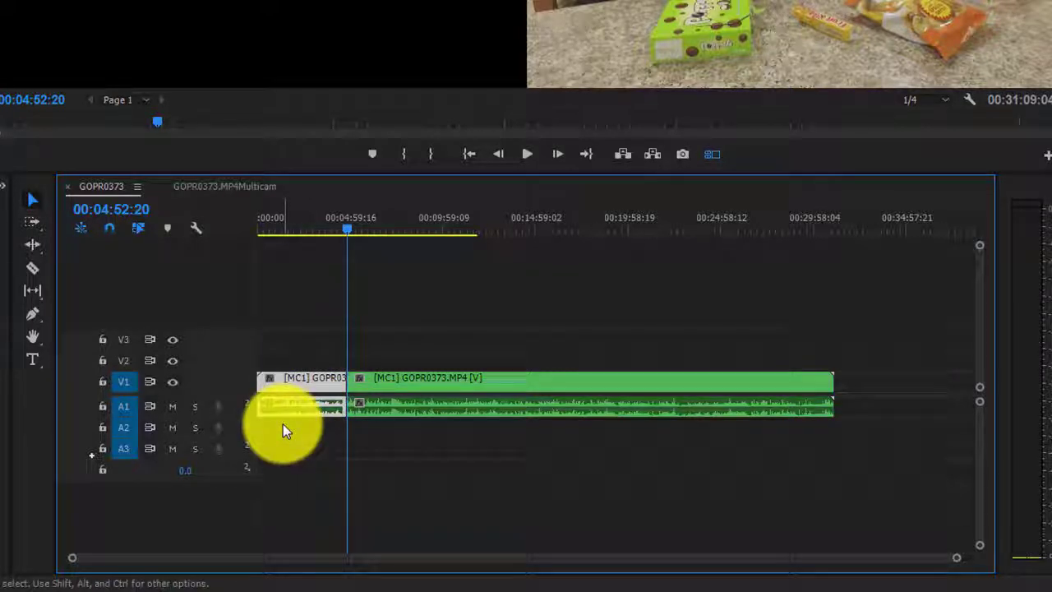
key(Delete)
right_click(287, 409)
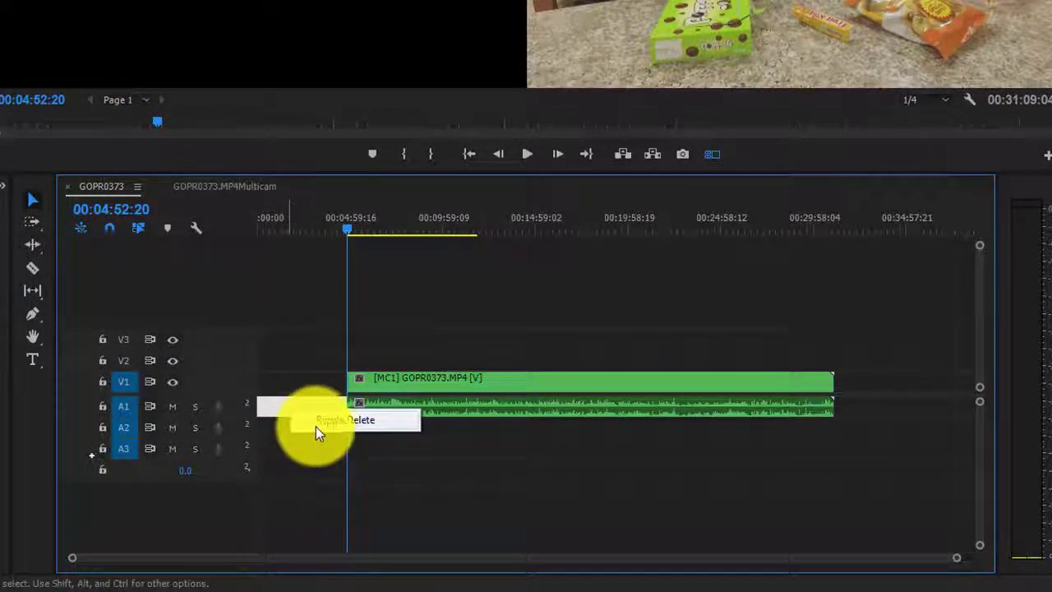
click(316, 423)
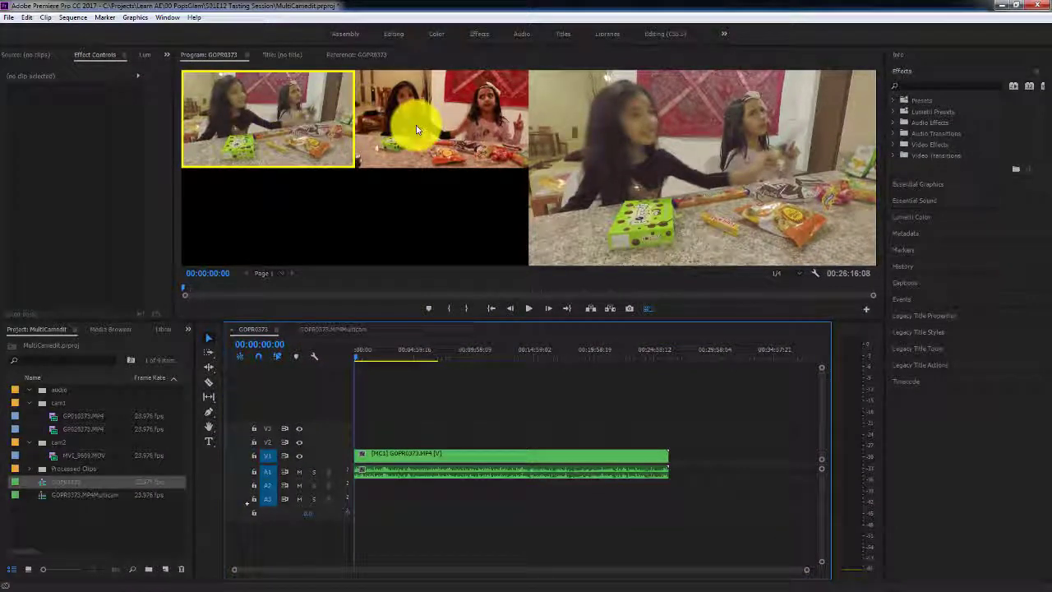
Step: During playback, switch from GoPro angle 1 to MVI_9608 angle 2 and back to angle 1
key(space)
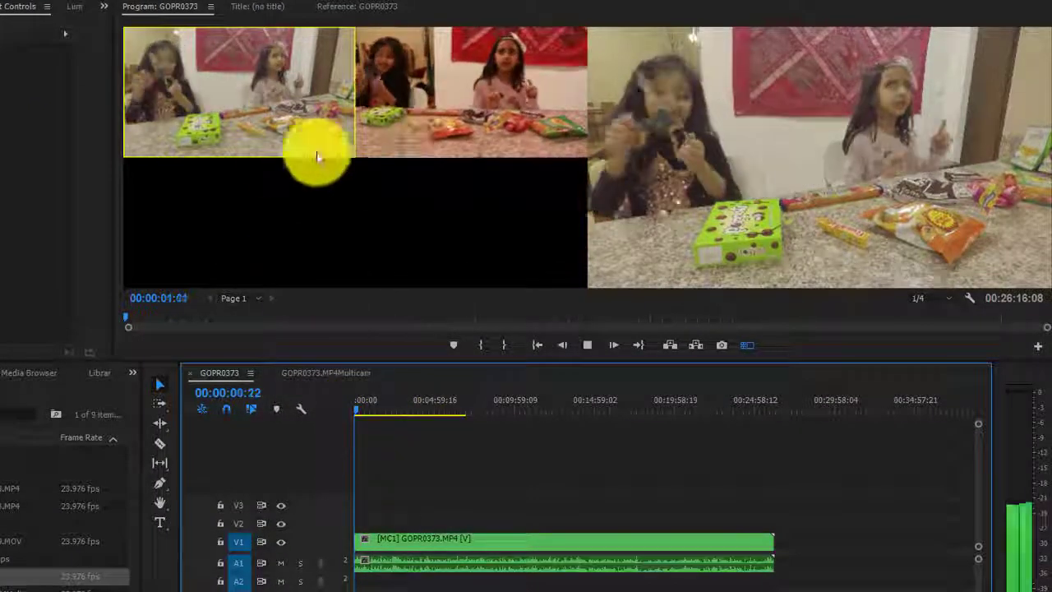
click(500, 72)
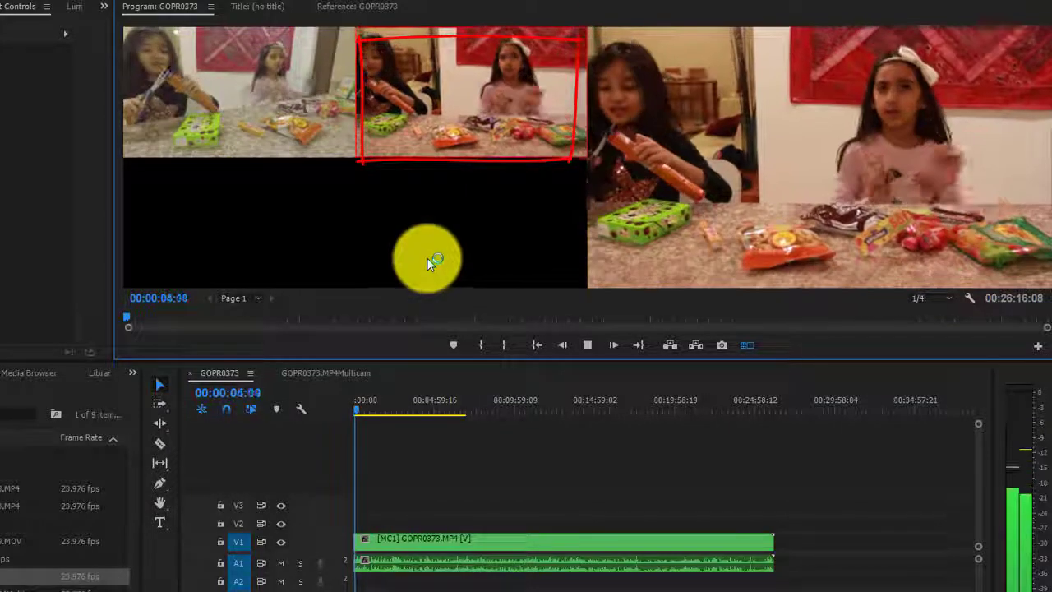
click(291, 156)
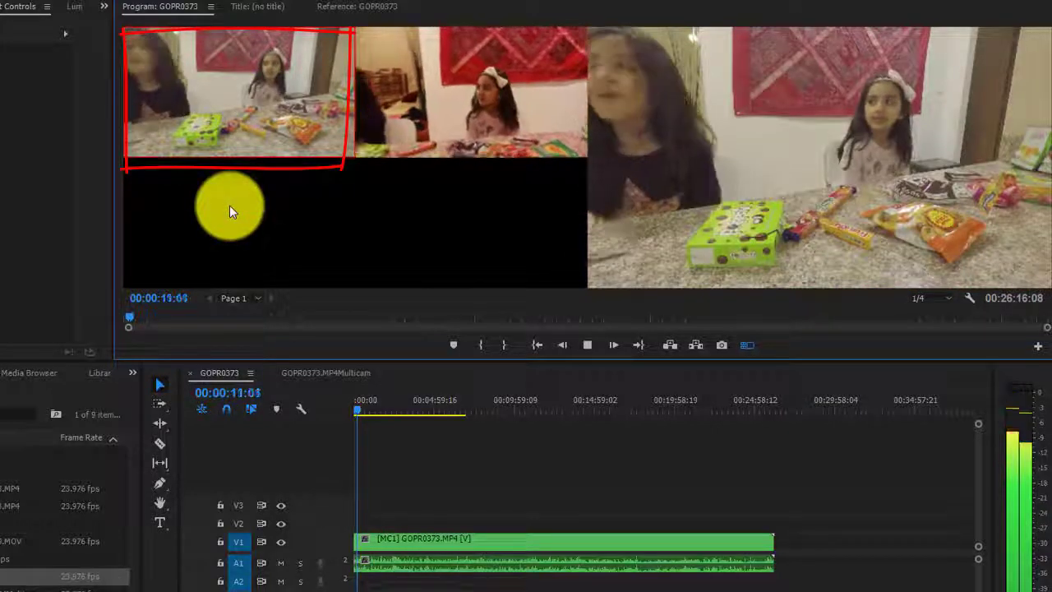
key(space)
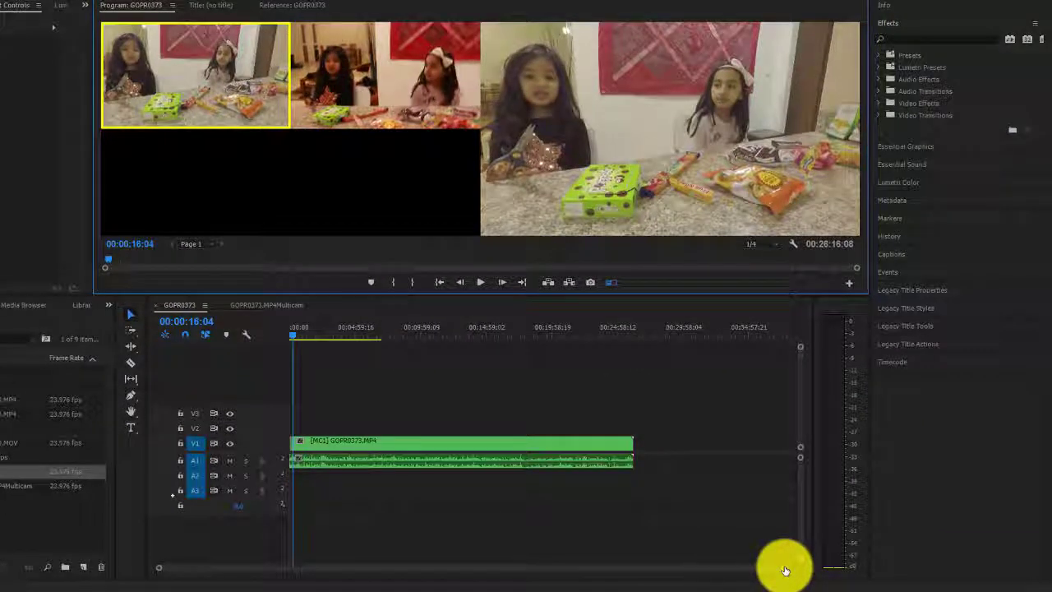
drag(785, 570, 520, 574)
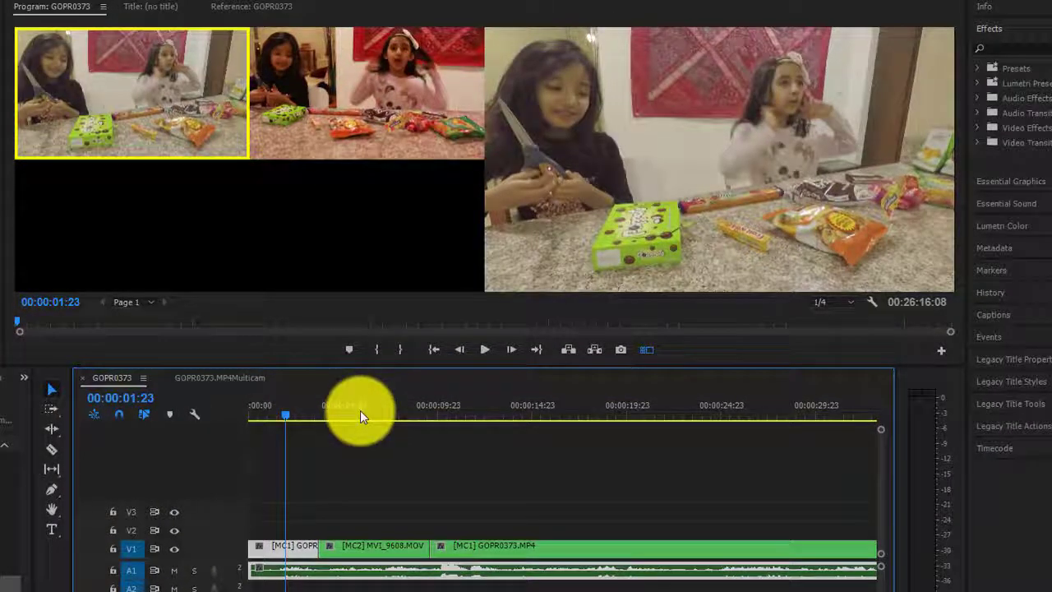
Step: Check the recorded cuts and park the playhead one frame before 00:00:12:07
click(359, 408)
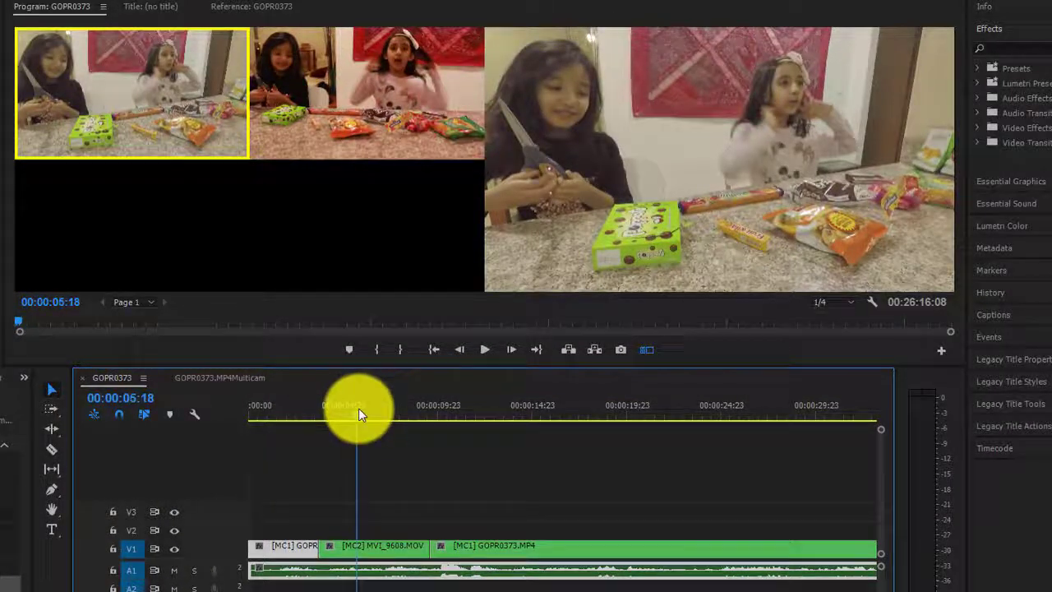
click(359, 552)
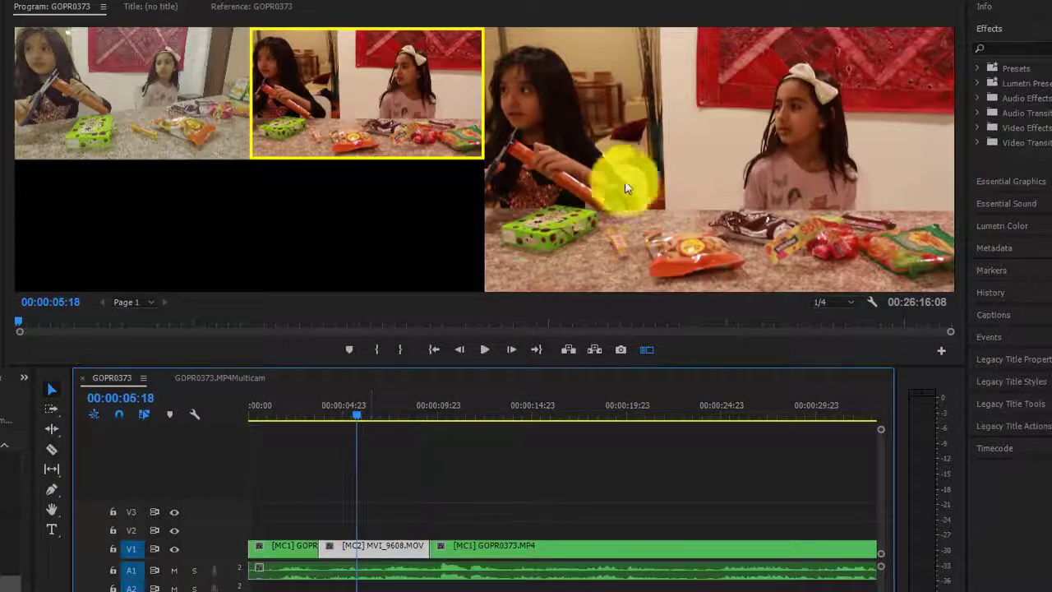
click(481, 408)
click(489, 550)
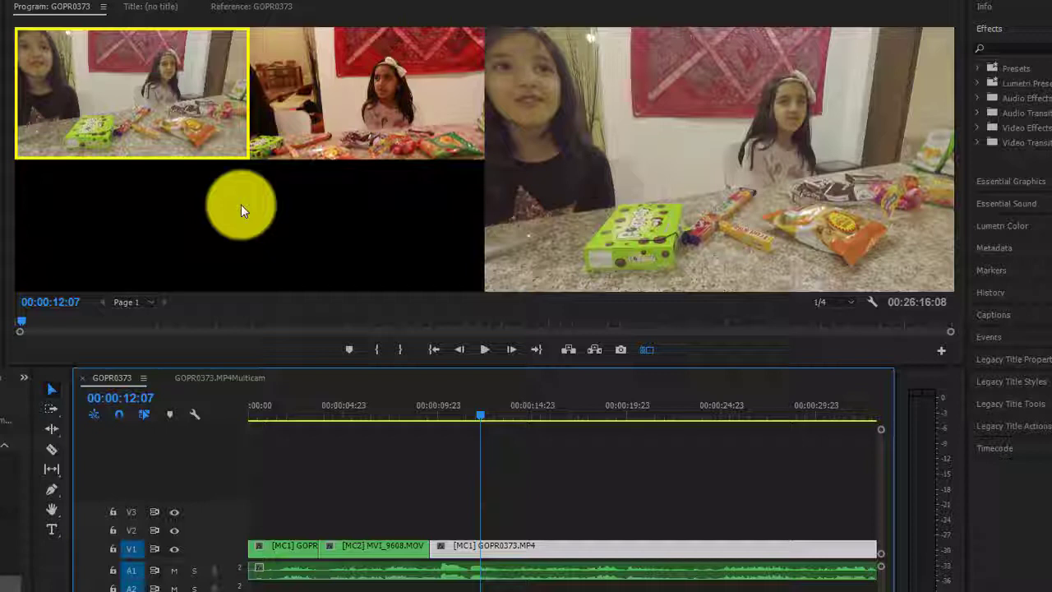
key(Left)
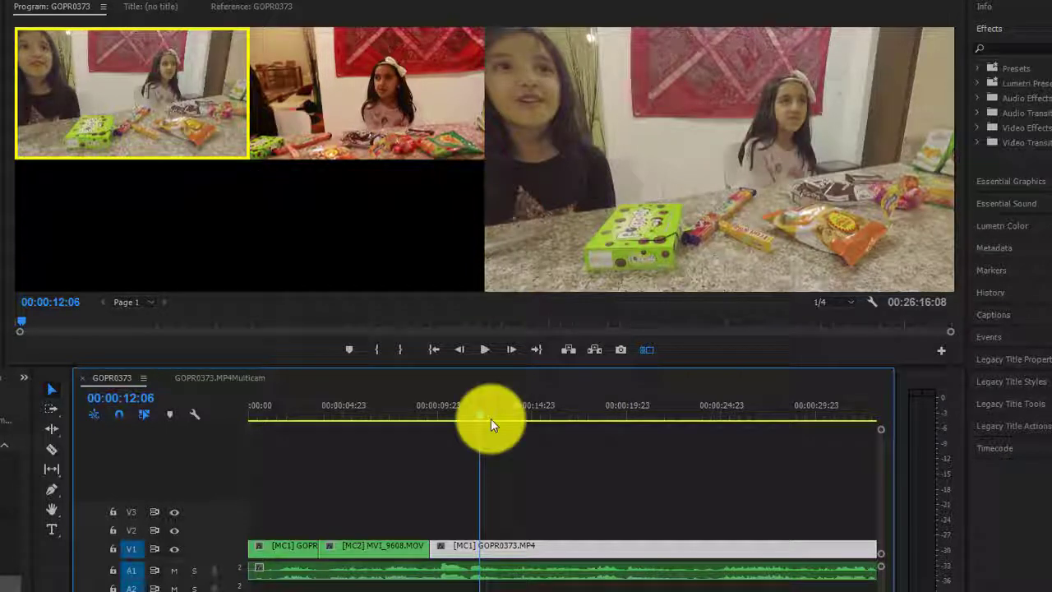
Step: Play from there and record angle switches 2, 1, 1, 2 using the number keys
key(space)
key(2)
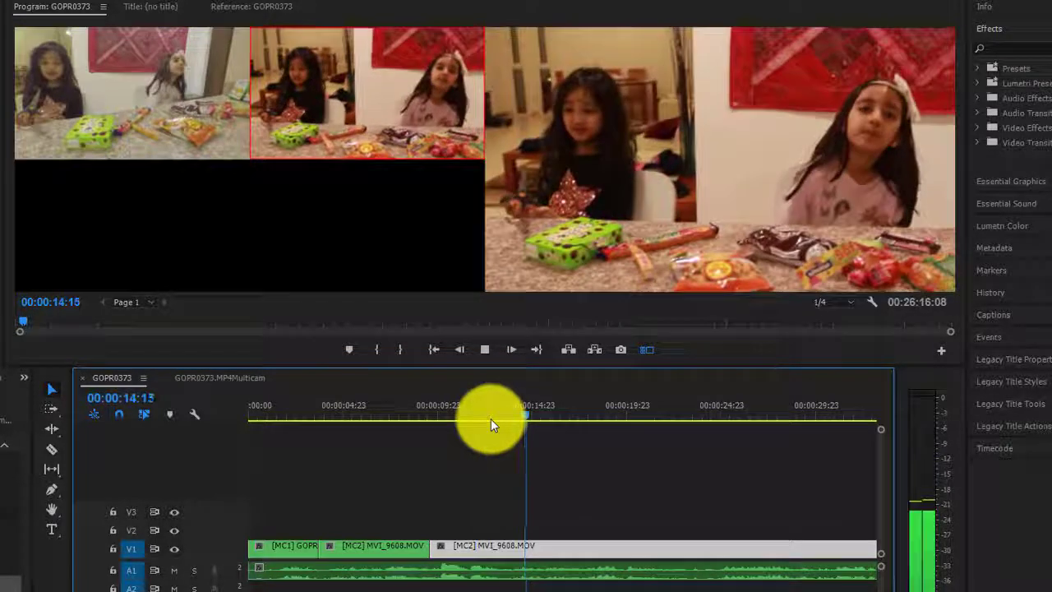
key(1)
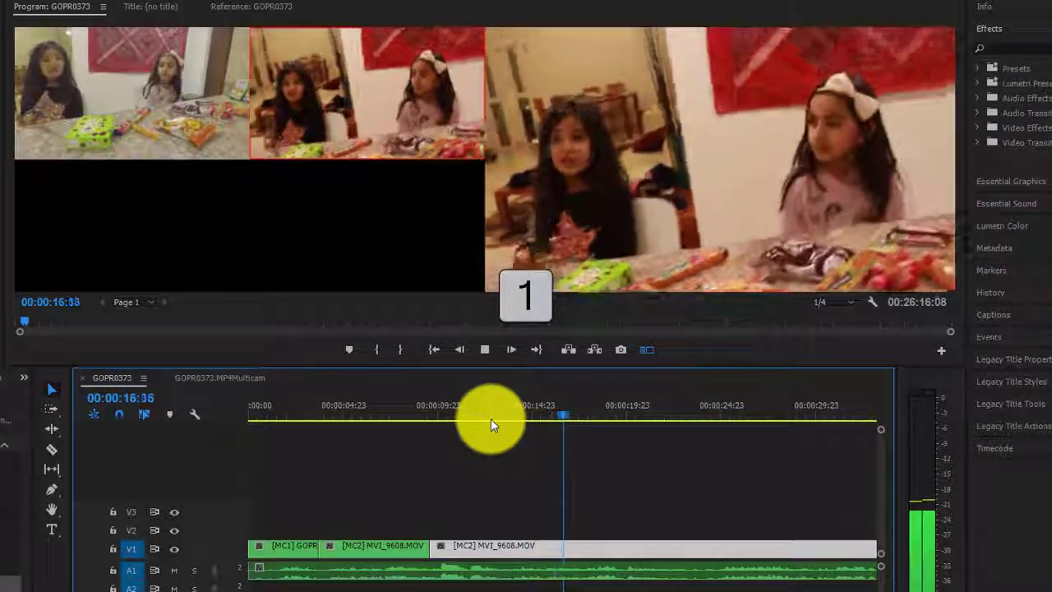
key(1)
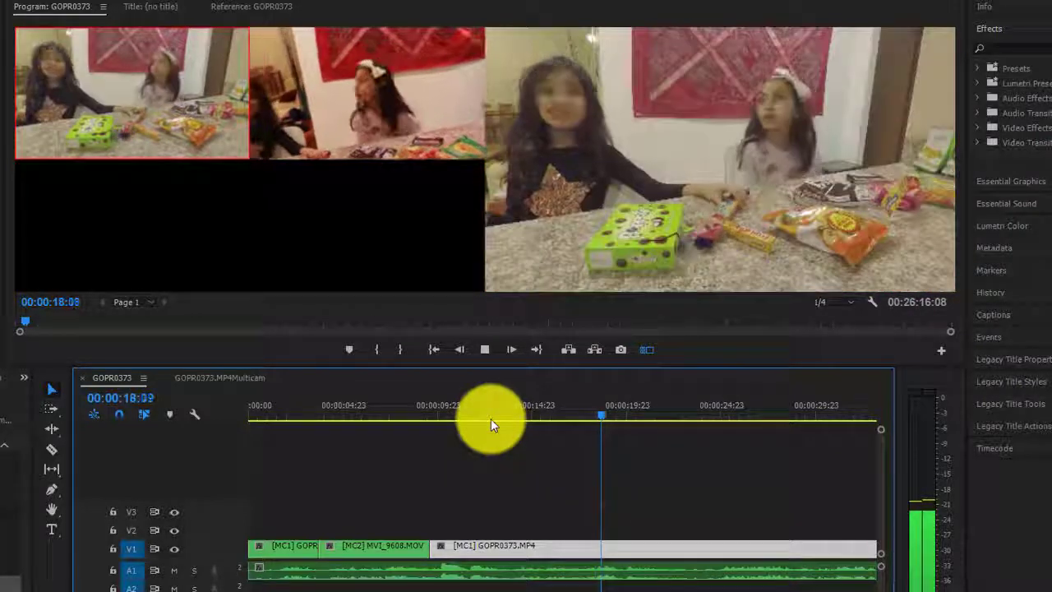
key(2)
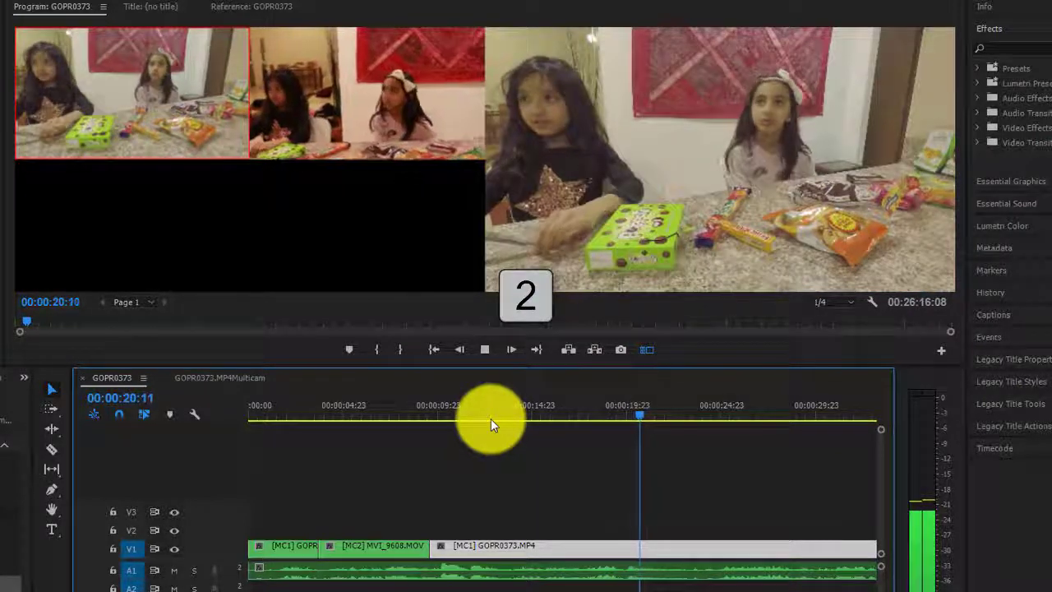
key(space)
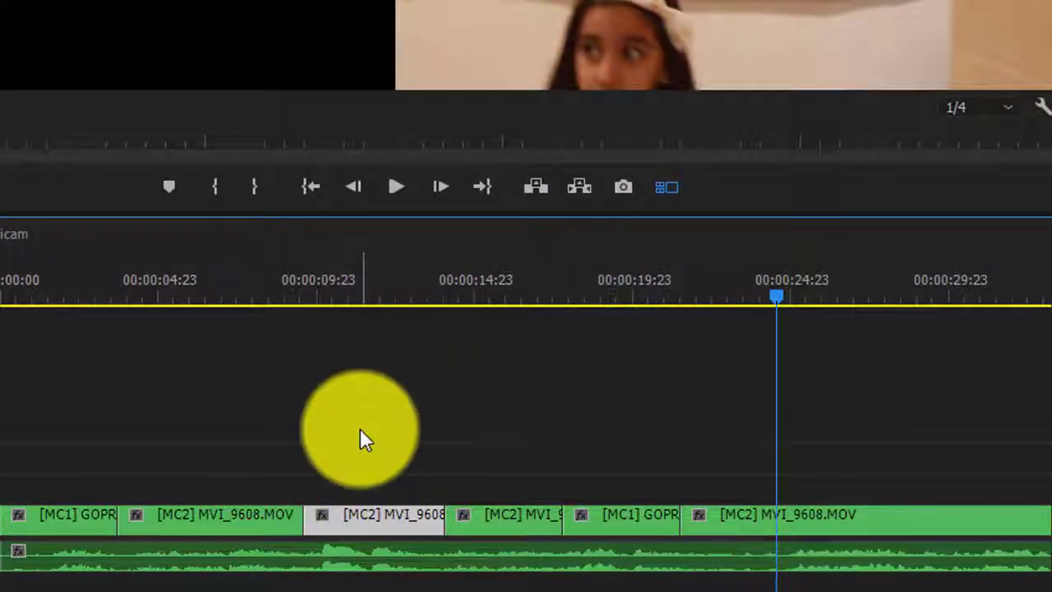
drag(360, 429, 691, 528)
click(402, 370)
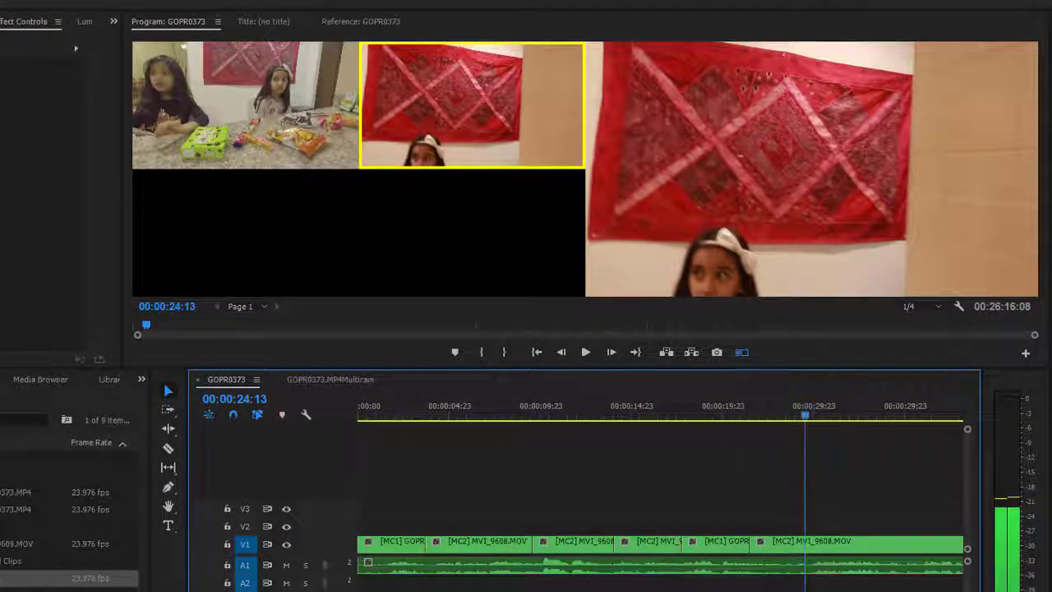
Step: Razor the V1 clips at 00:00:24:13, delete the trailing piece, and return the playhead to 00:00:03:18
click(148, 446)
click(180, 450)
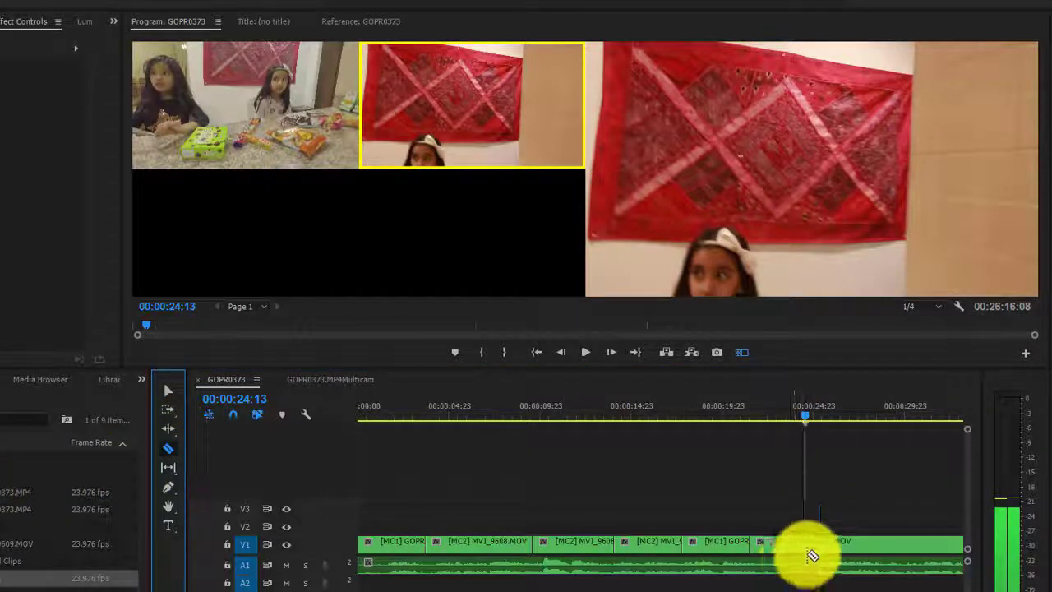
click(812, 556)
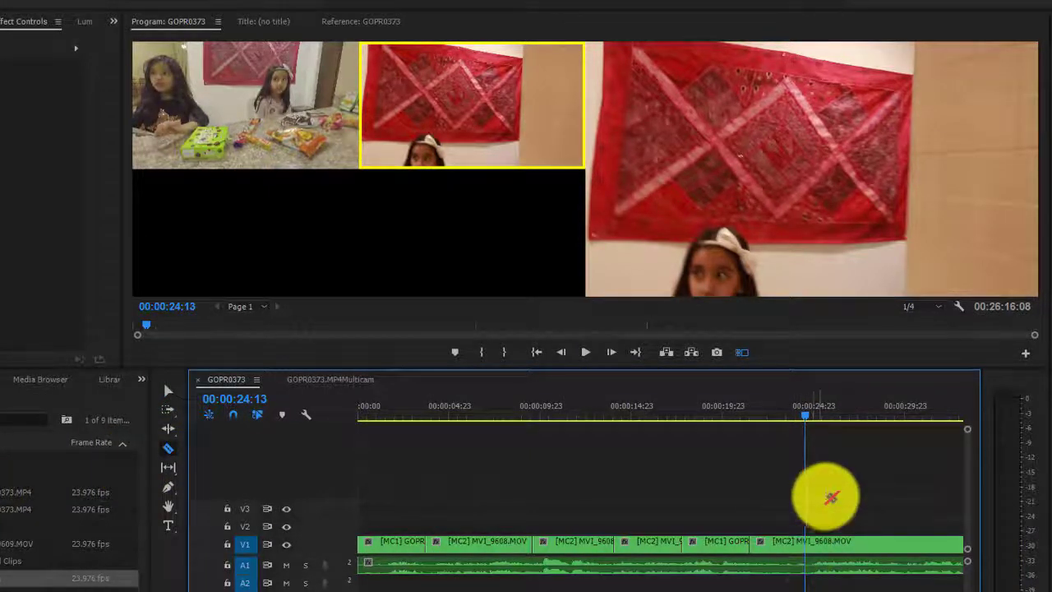
click(817, 552)
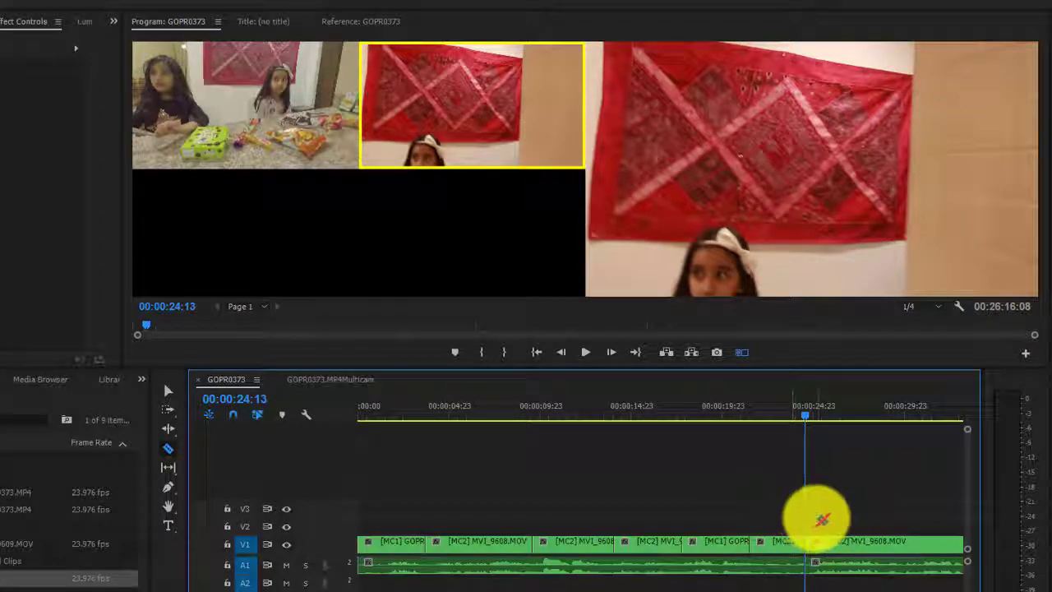
key(v)
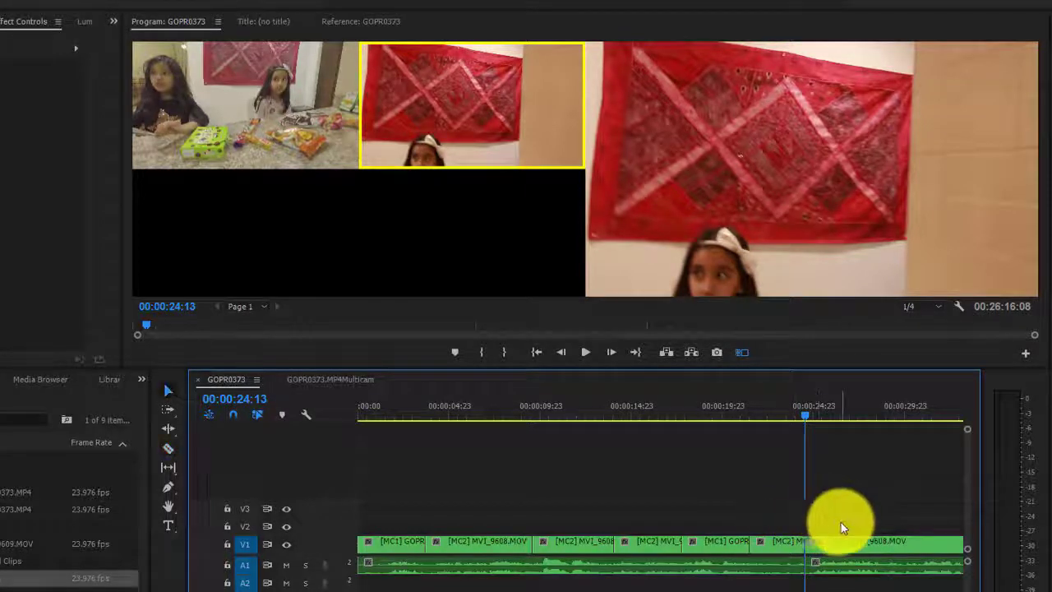
drag(827, 511, 869, 569)
key(Delete)
click(431, 408)
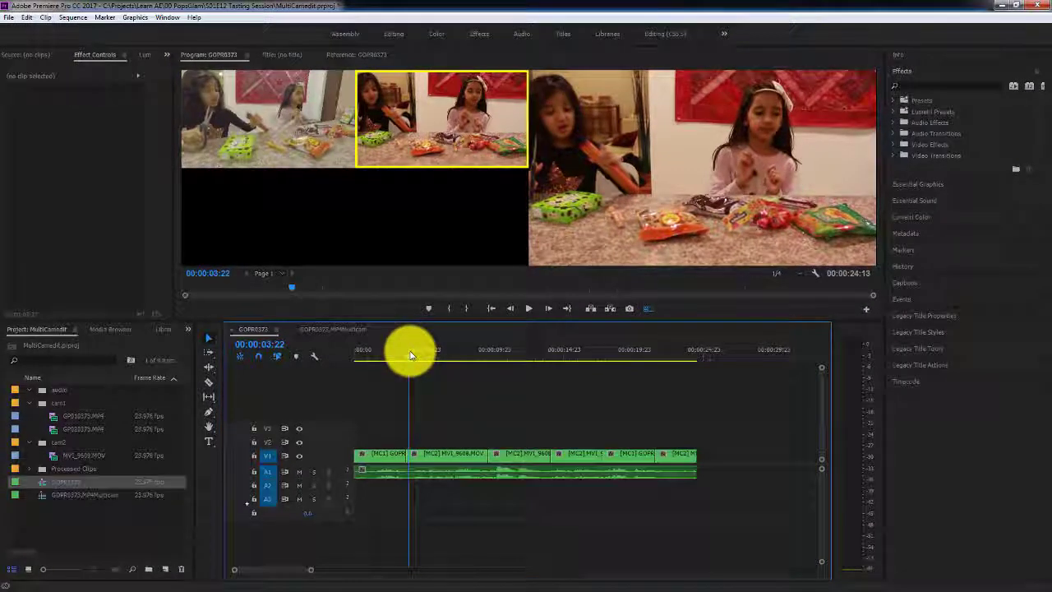
drag(411, 355, 406, 358)
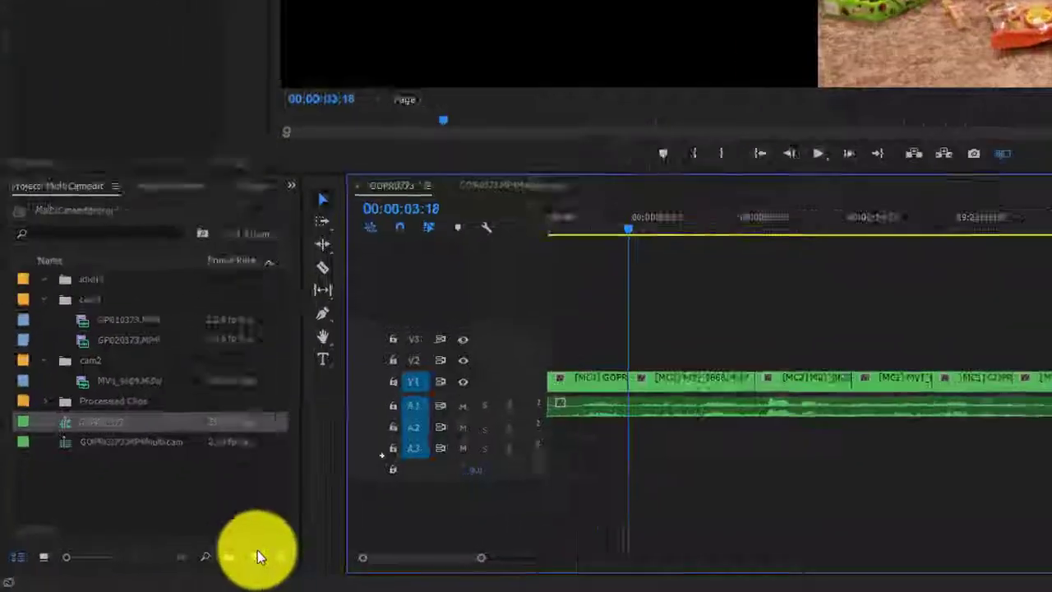
Step: Create an Adjustment Layer, place it on V2 over the start, and trim it to 00:00:04:04
click(165, 569)
click(448, 319)
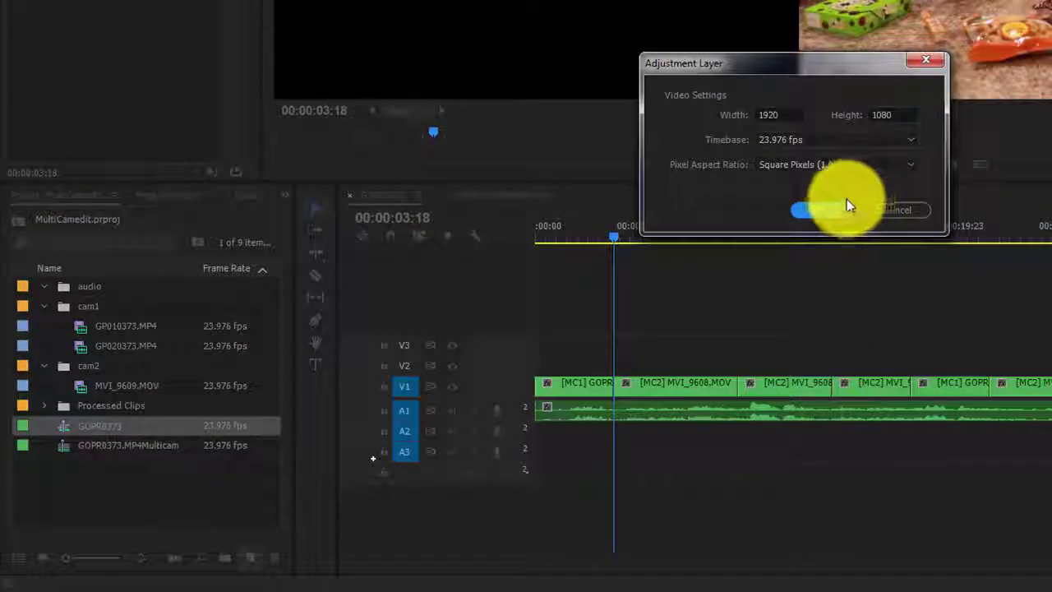
click(847, 206)
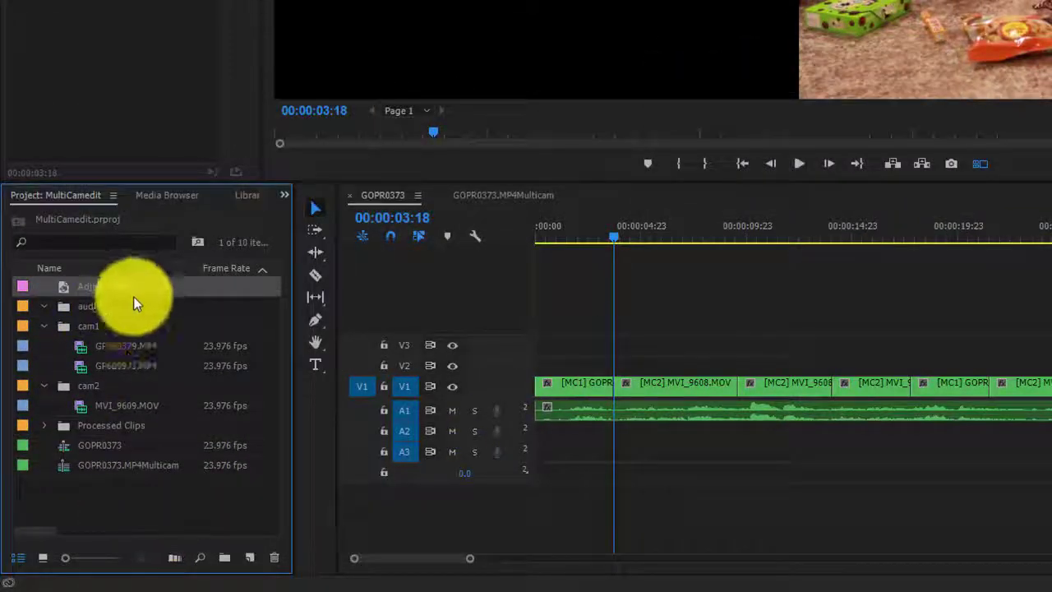
drag(116, 289, 526, 364)
drag(635, 363, 622, 364)
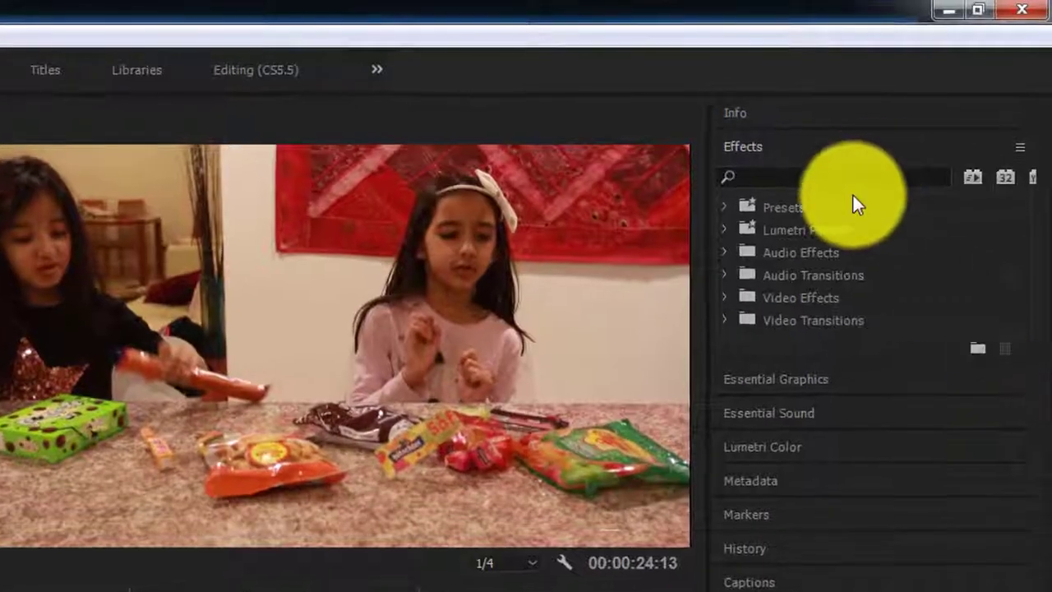
Step: Find Colorista IV in the Effects panel and apply it to the adjustment layer
click(953, 85)
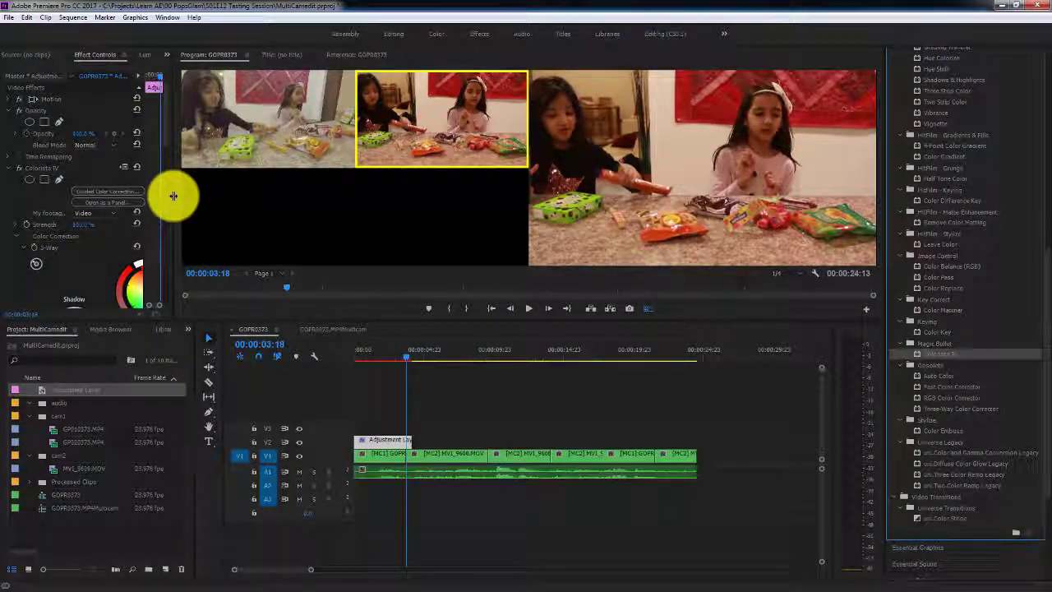
drag(174, 196, 325, 197)
scroll(52, 206, down, 1)
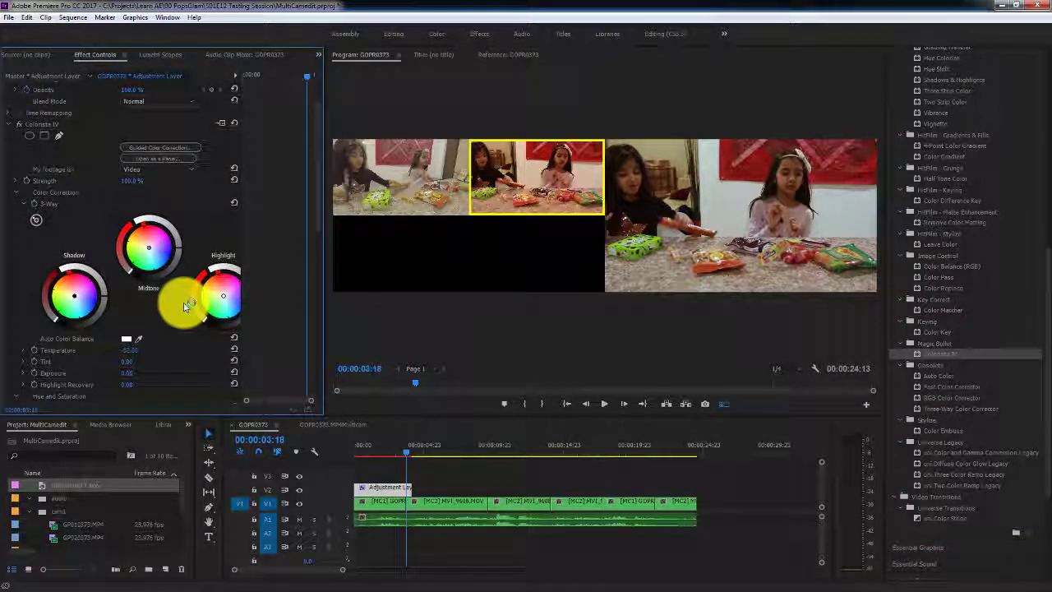
scroll(185, 305, down, 1)
scroll(184, 302, down, 2)
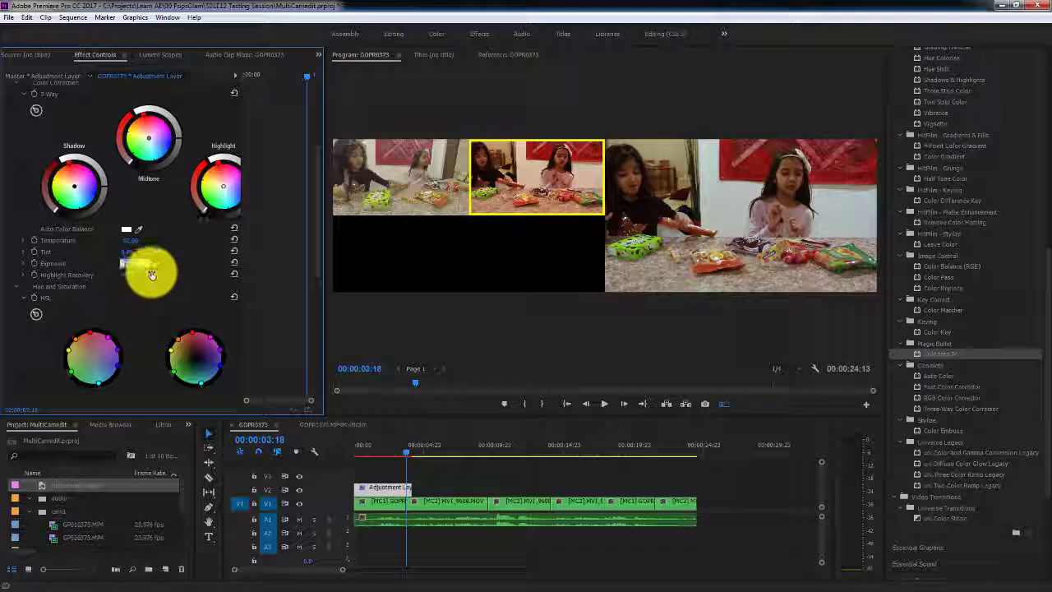
scroll(197, 292, down, 6)
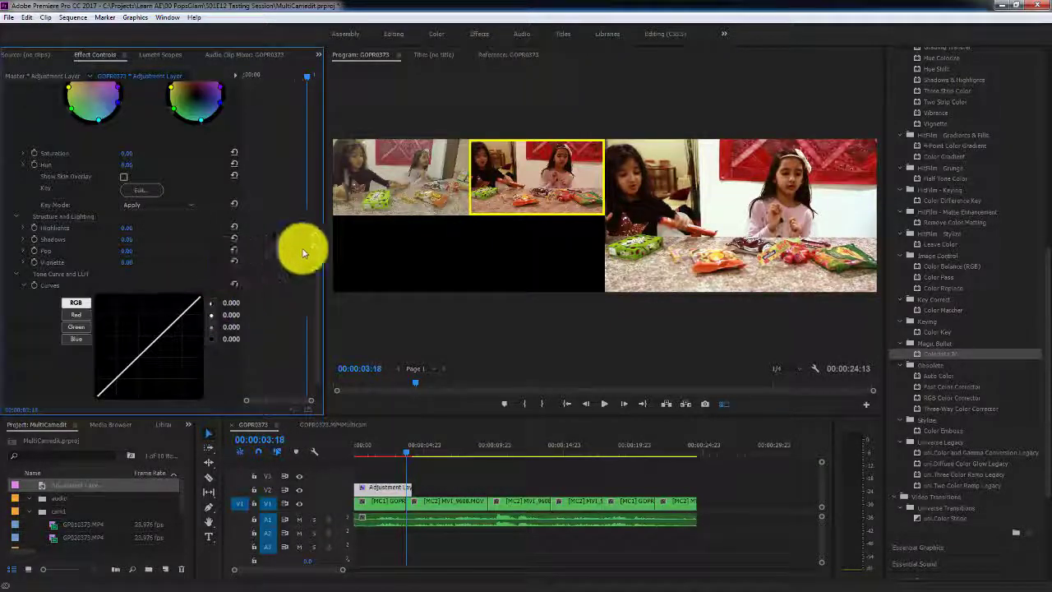
click(474, 430)
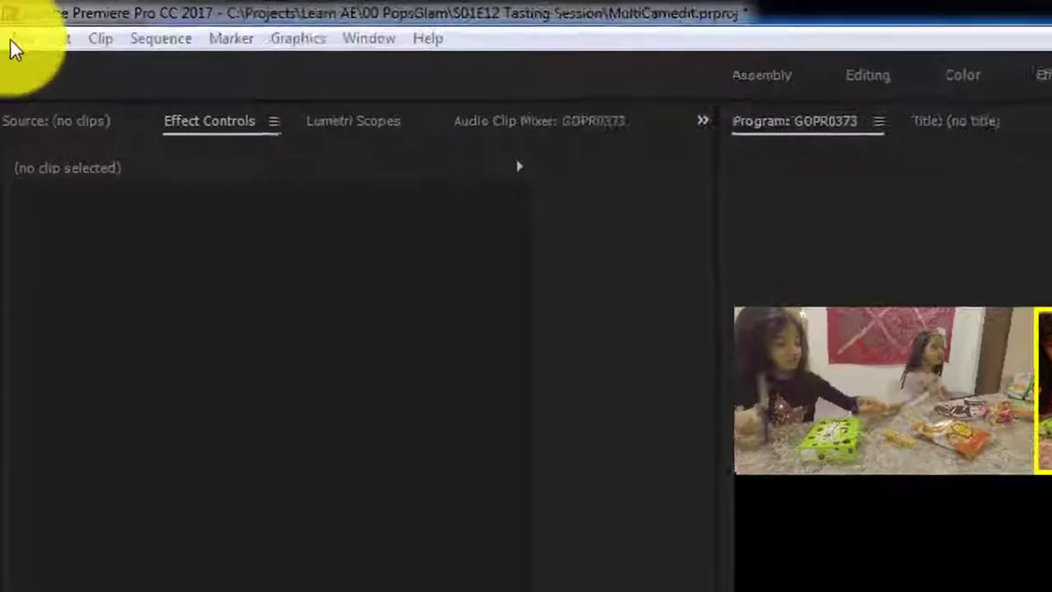
Step: Open Export Media for GOPR0373 with H.264 format and frame height 720, giving 1280×720
click(9, 17)
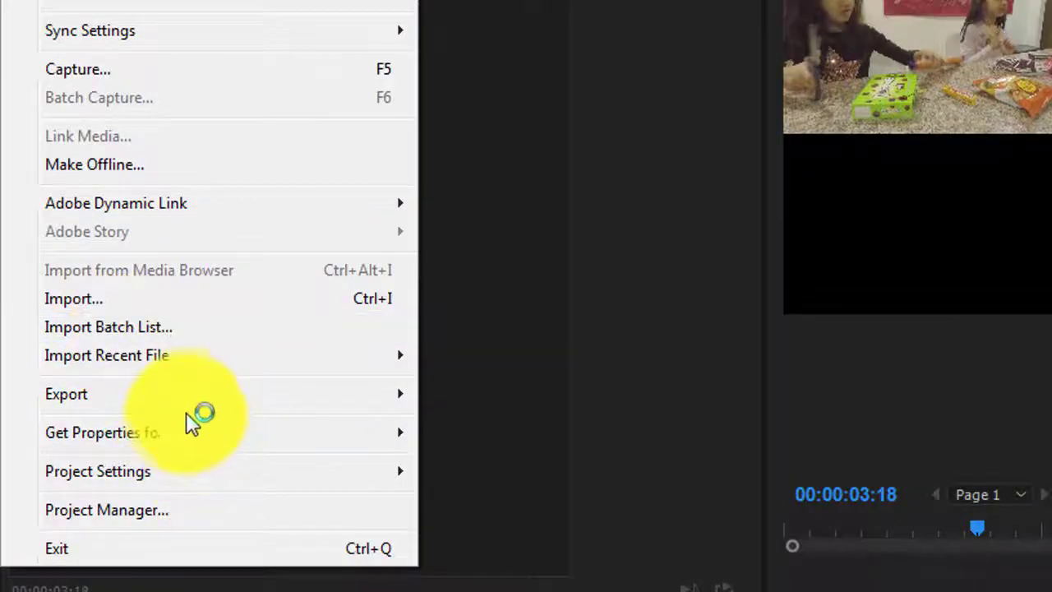
mouse_move(219, 398)
click(514, 395)
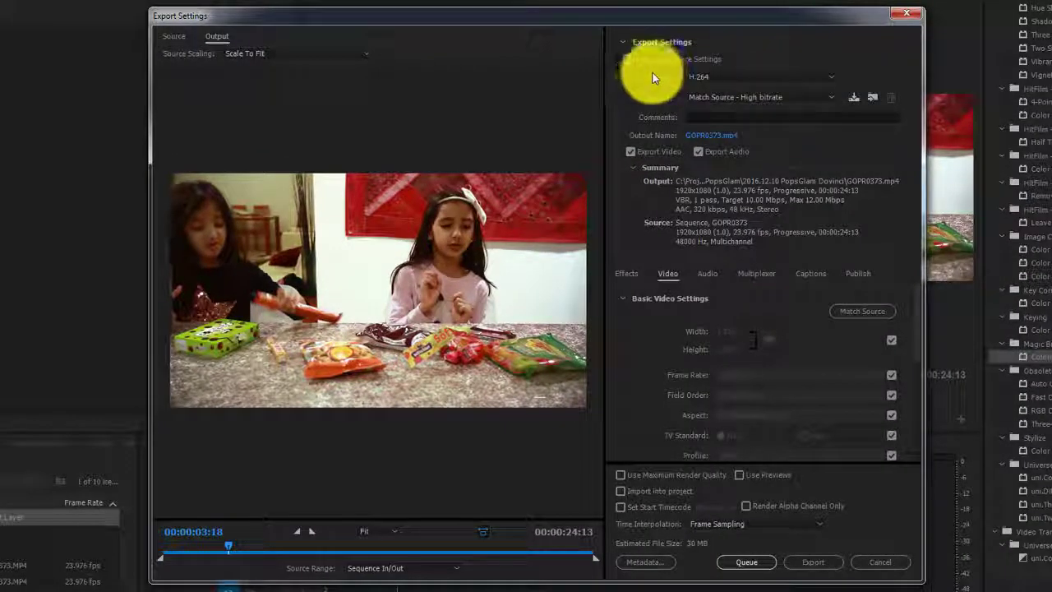
click(715, 79)
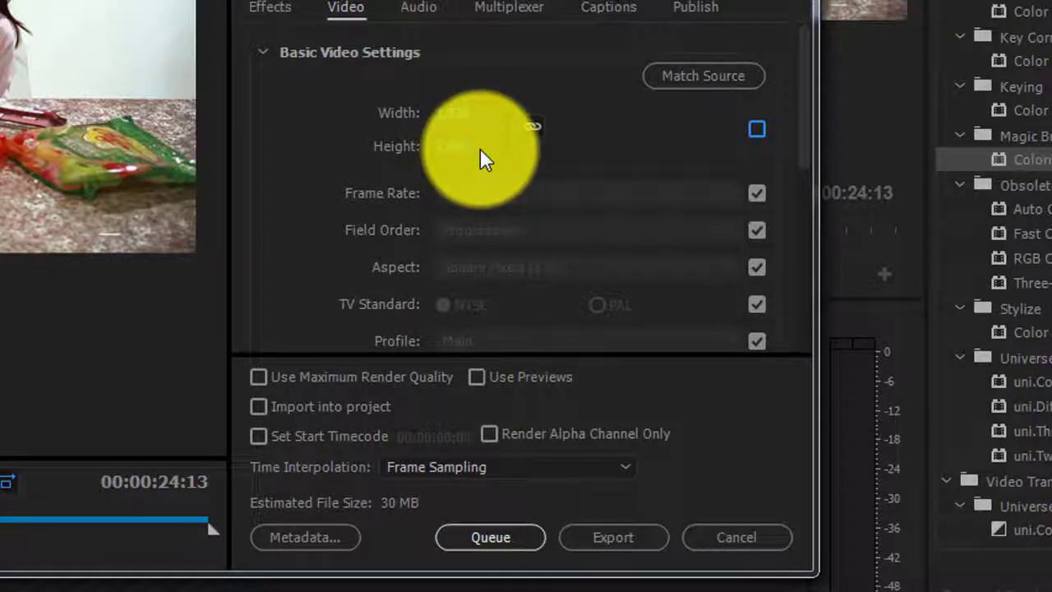
click(480, 148)
text(720)
key(Return)
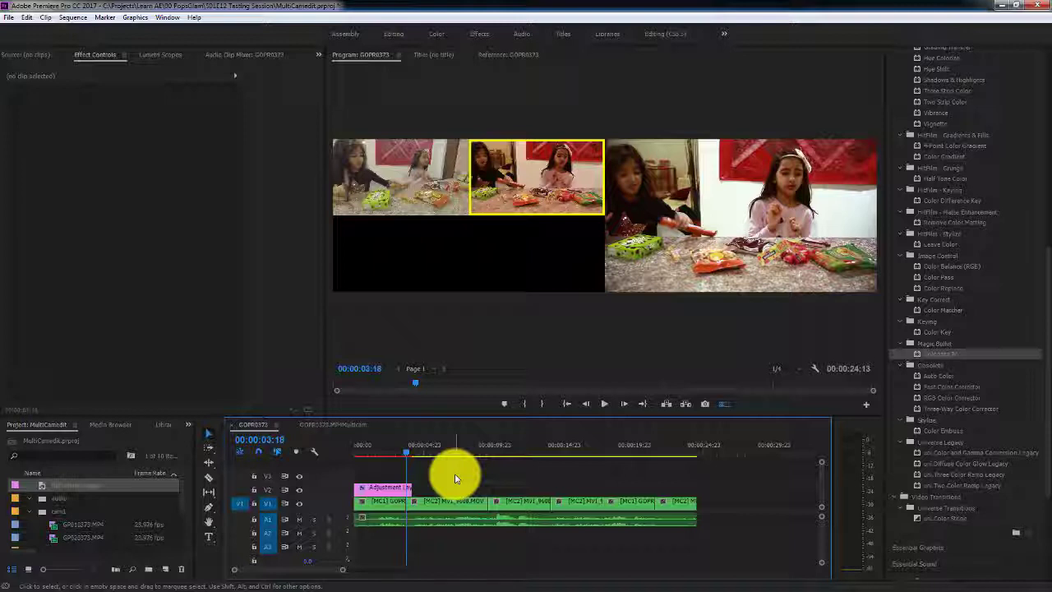
Step: Delete the Adjustment Layer clip from V2 and save the project
click(383, 490)
key(Delete)
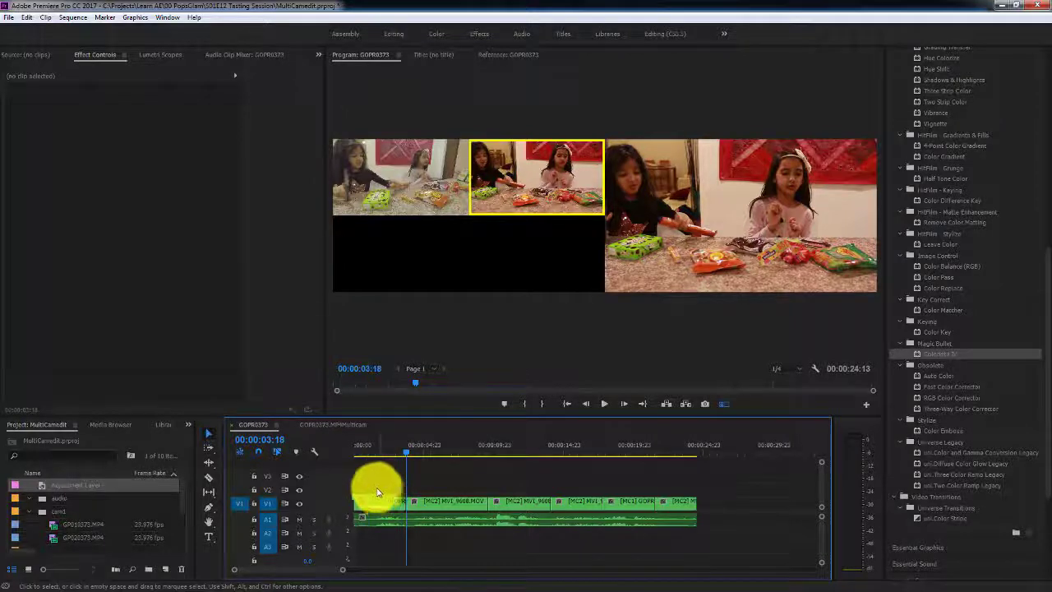
click(9, 17)
click(52, 121)
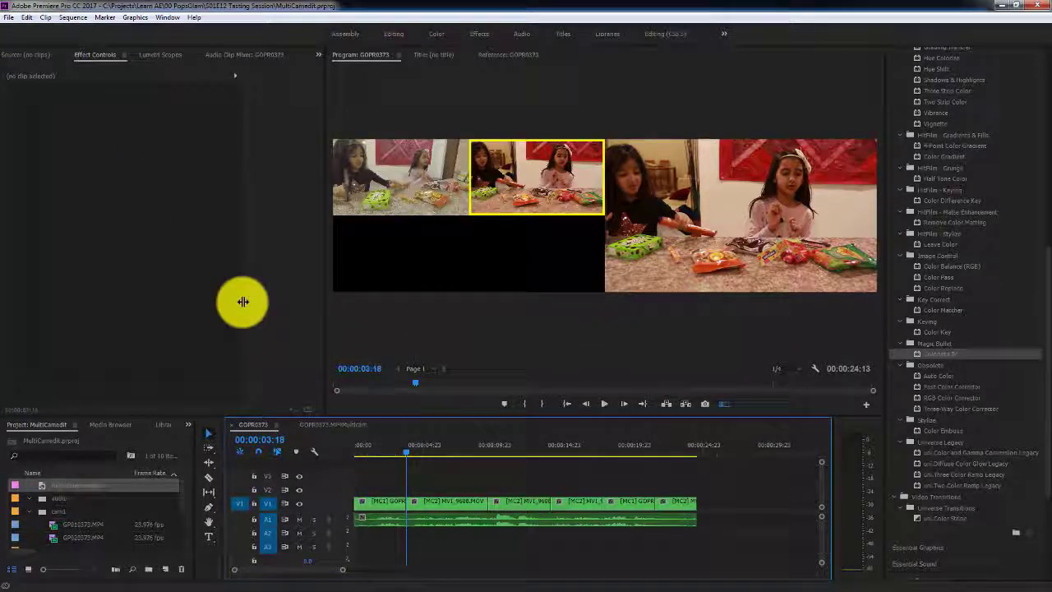
drag(243, 302, 243, 305)
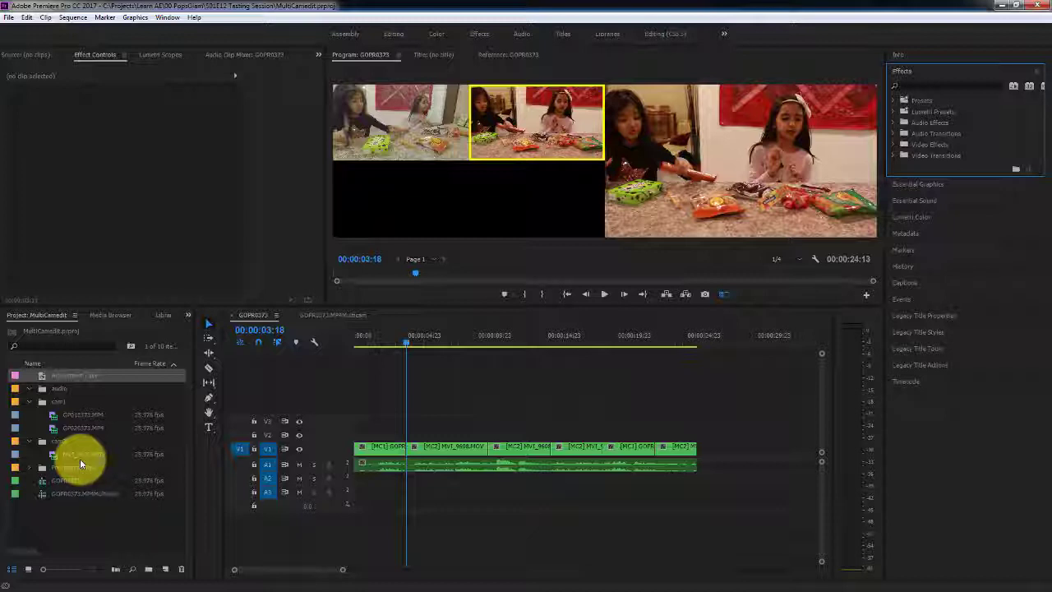
Step: Open the GOPR0373.MP4Multicam sequence in the timeline from the Project panel
click(77, 493)
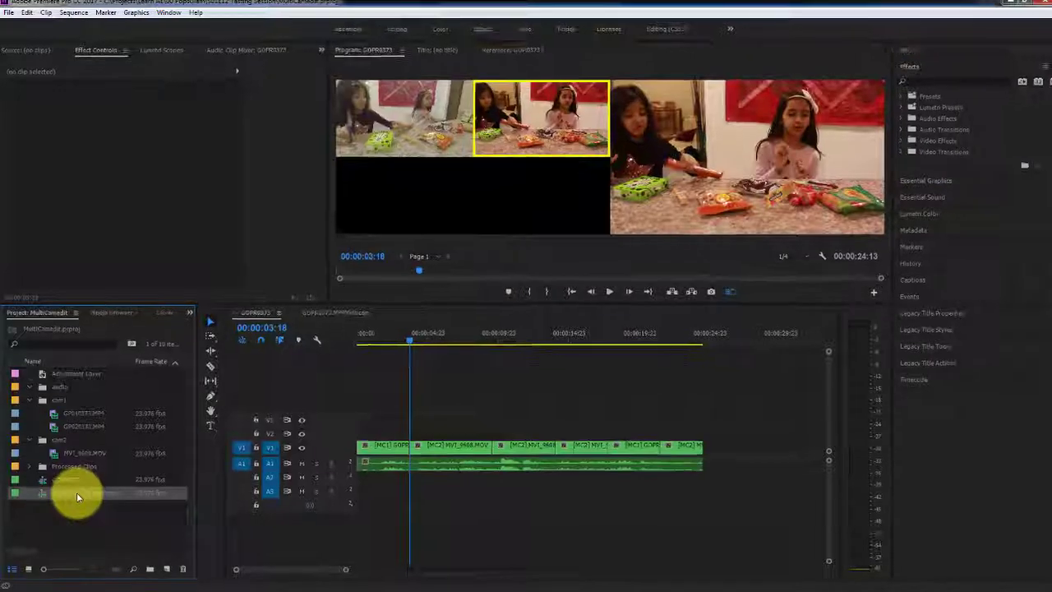
right_click(76, 493)
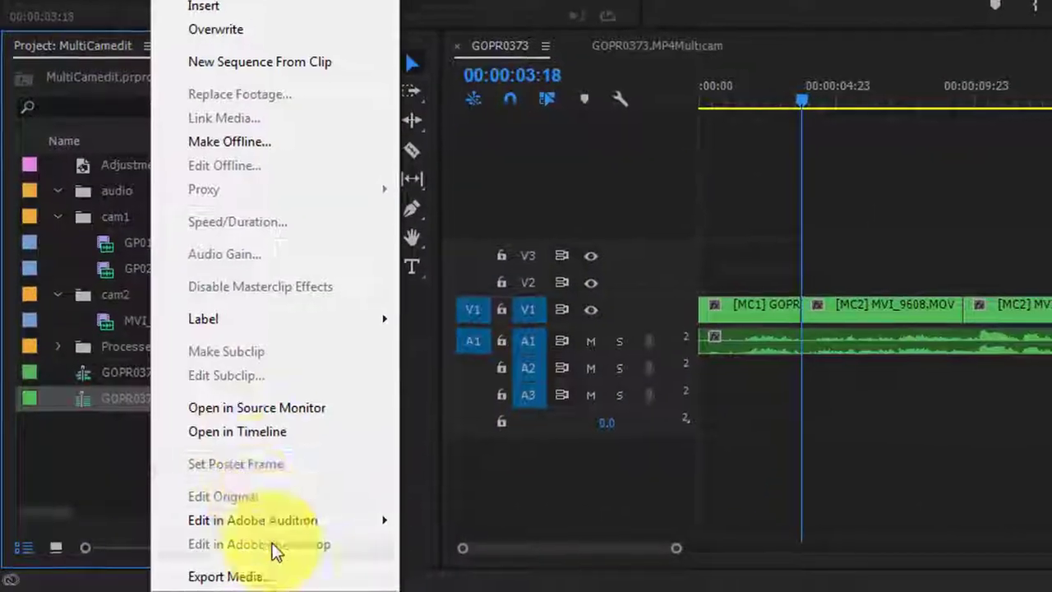
click(128, 510)
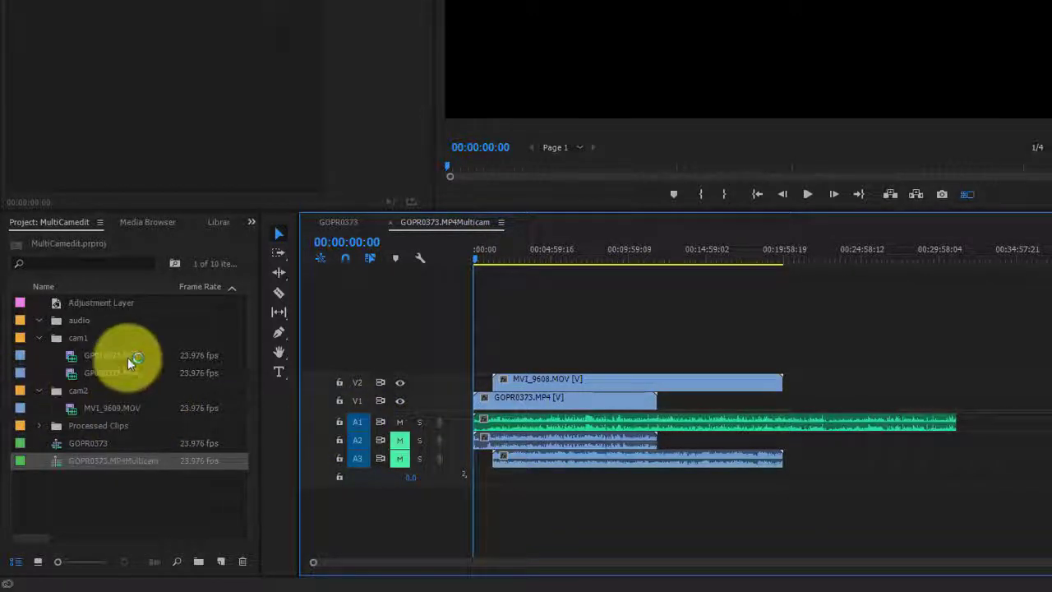
Step: Add MVI_9609.MOV on V2 after MVI_9608.MOV, then remove it again
click(611, 383)
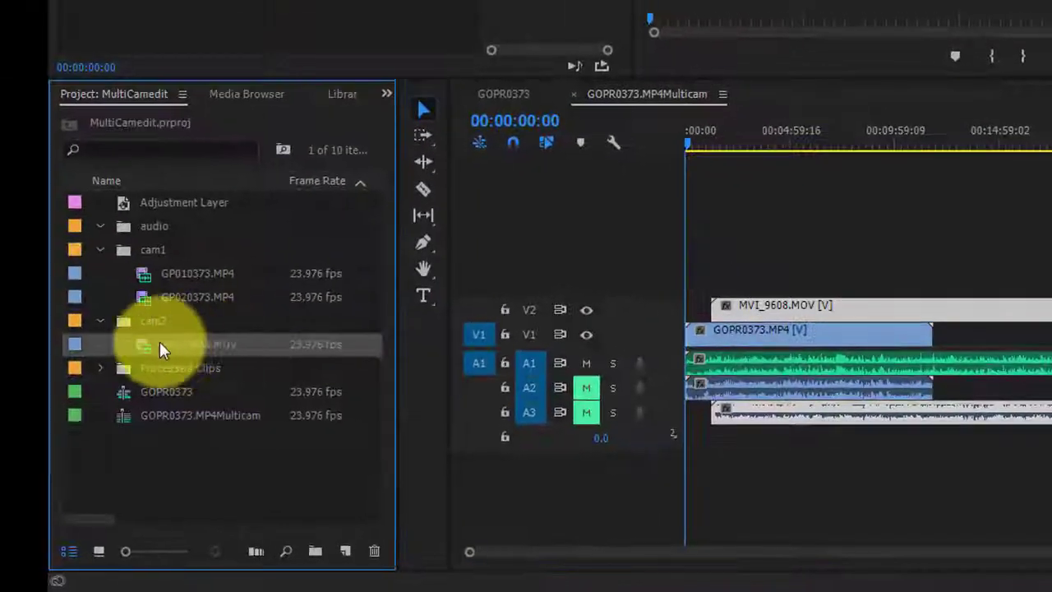
click(180, 343)
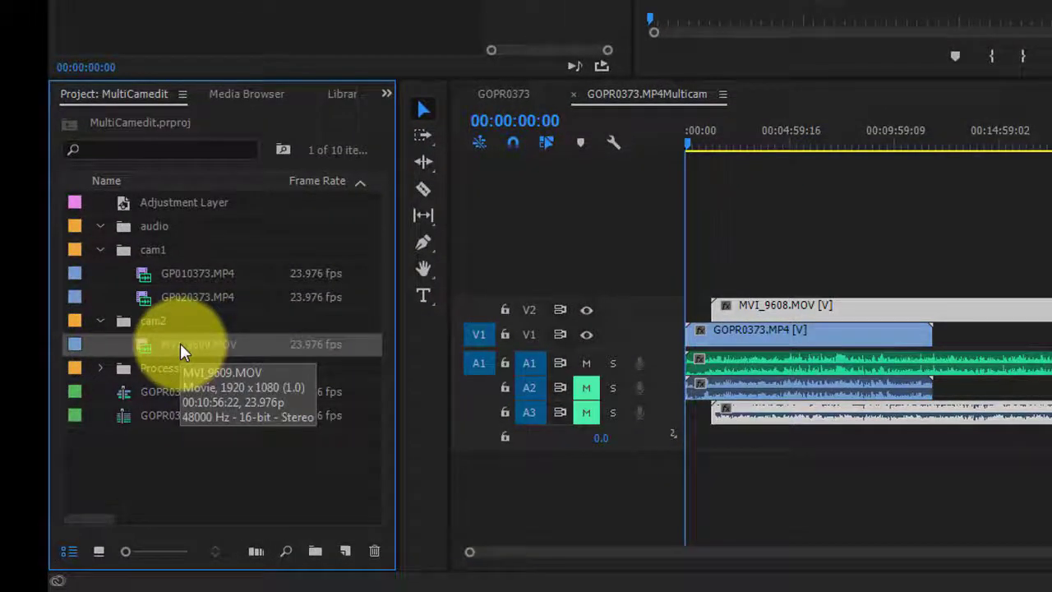
drag(180, 343, 1051, 314)
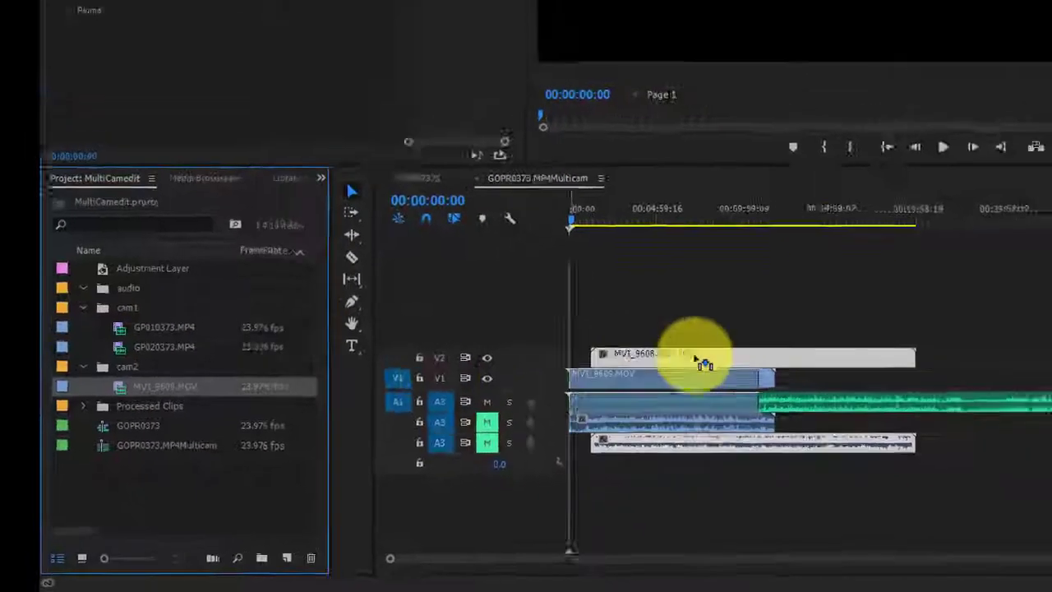
drag(763, 413, 745, 413)
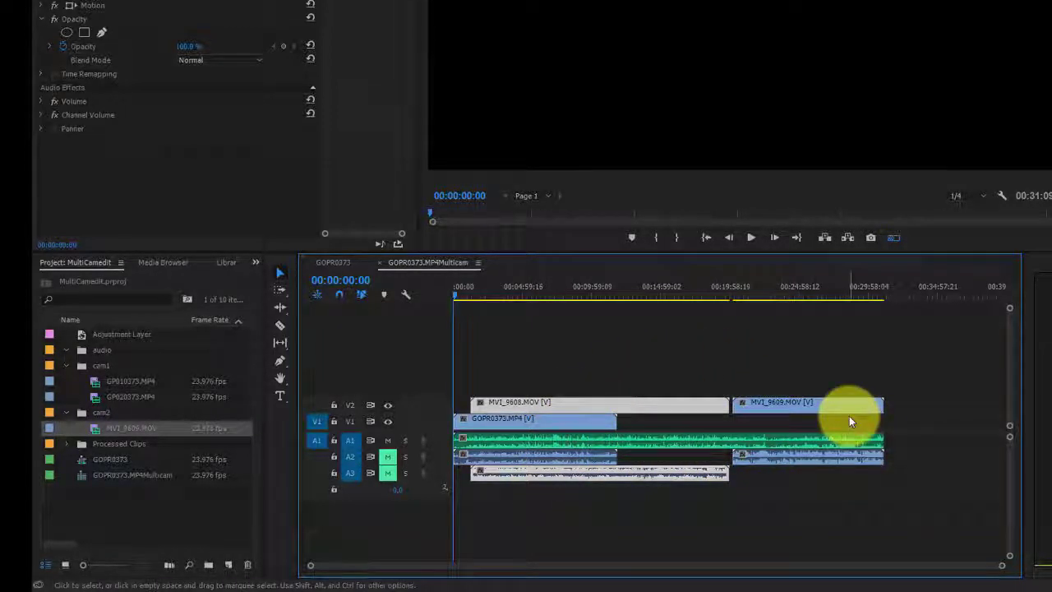
key(Delete)
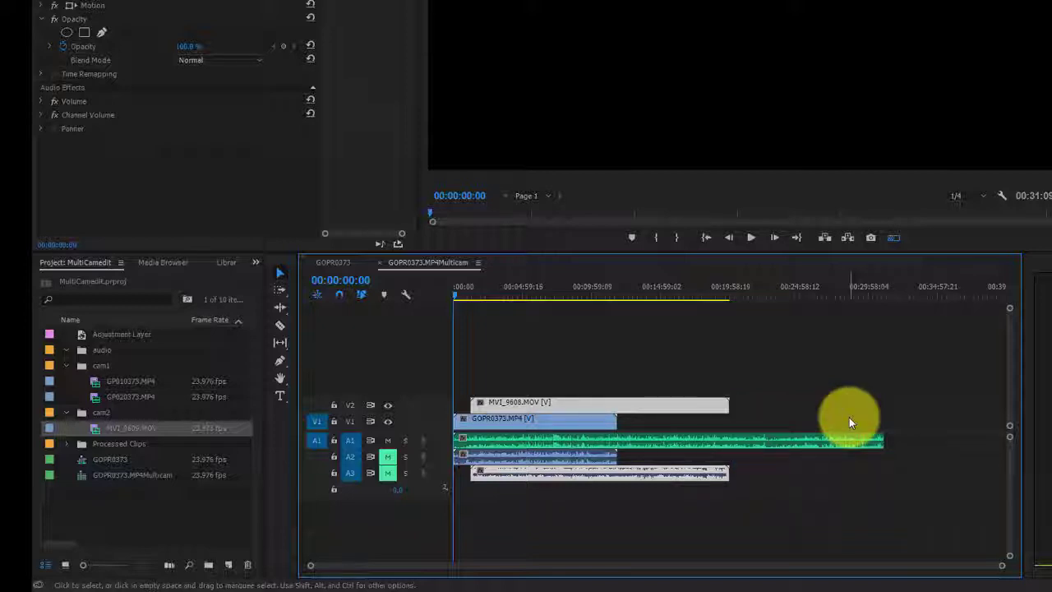
Step: Patch the source to V2 and add MVI_9609.MOV after MVI_9608.MOV
click(317, 440)
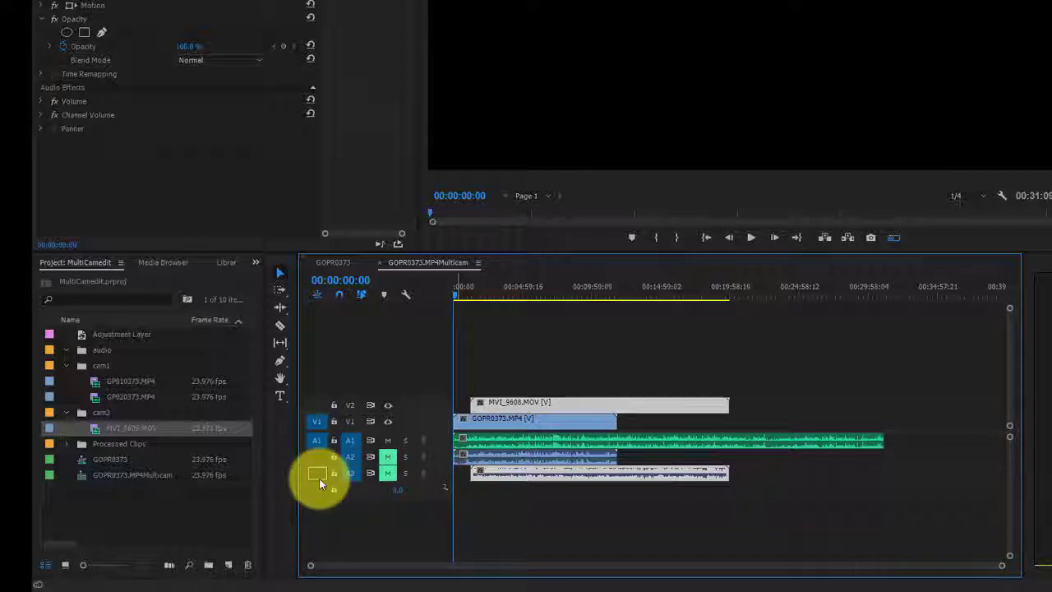
click(316, 473)
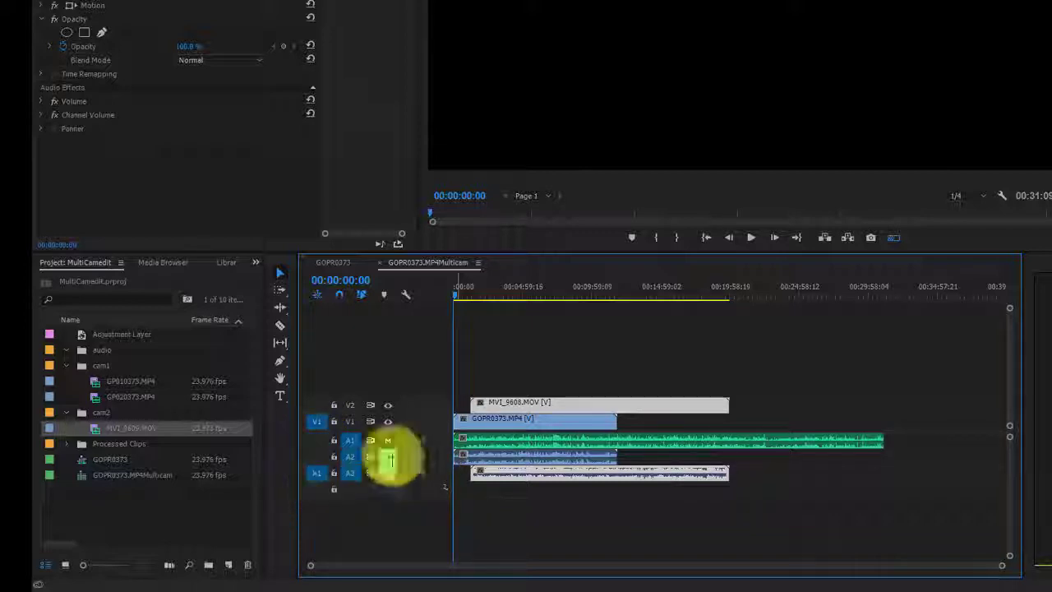
click(316, 404)
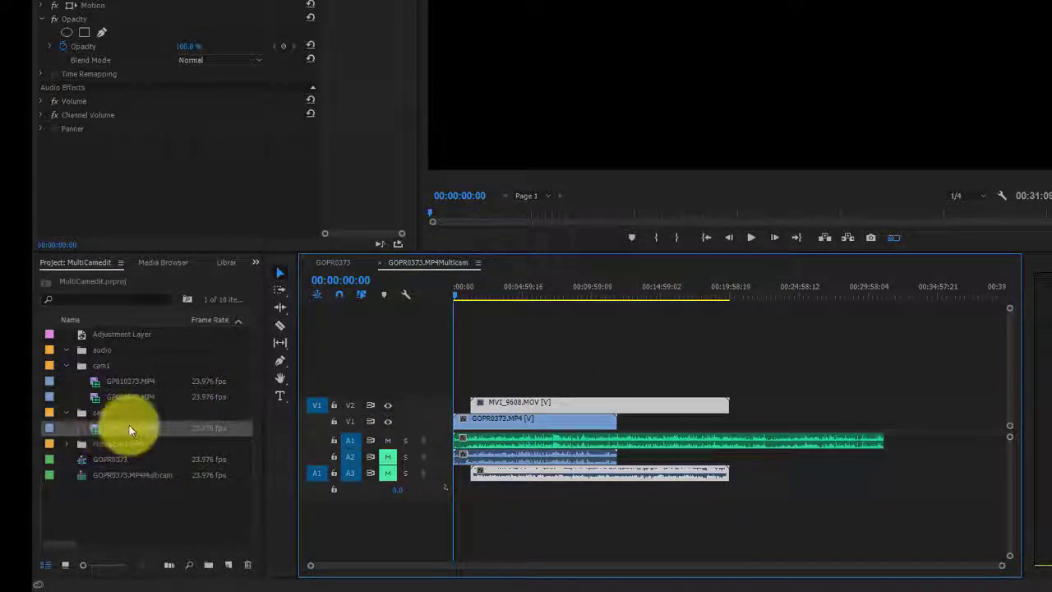
drag(125, 425, 738, 406)
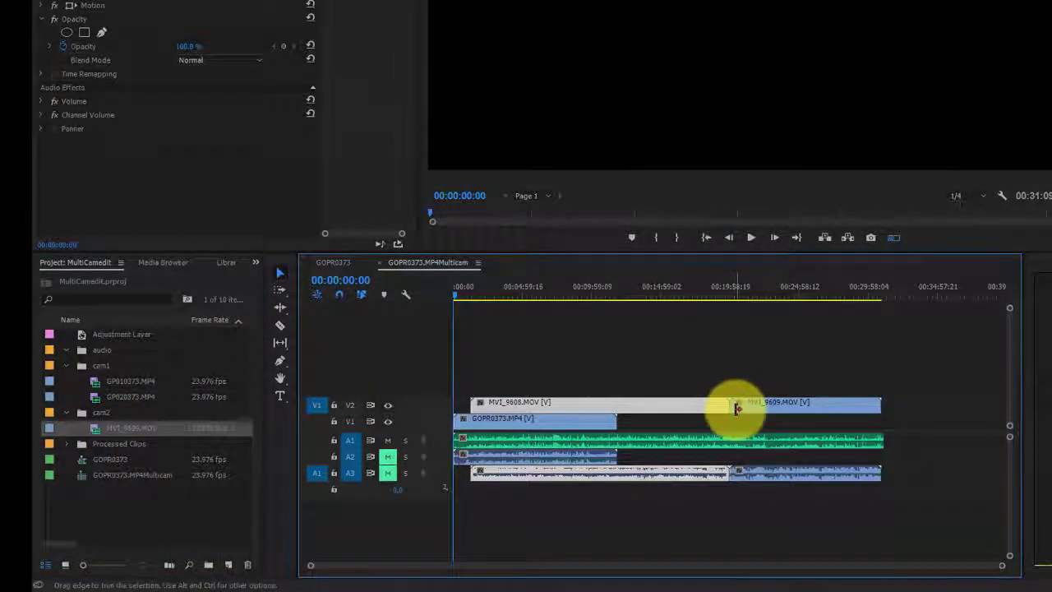
Step: Repatch to V1 and A2, then add GP010373.MP4 and GP020373.MP4 after GOPR0373 on V1
click(317, 419)
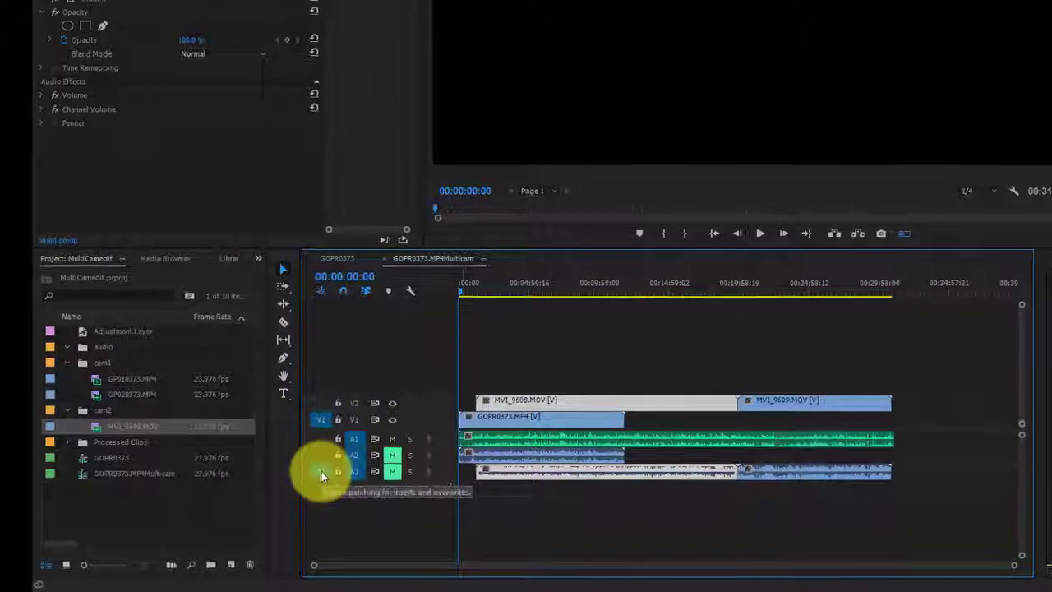
click(320, 454)
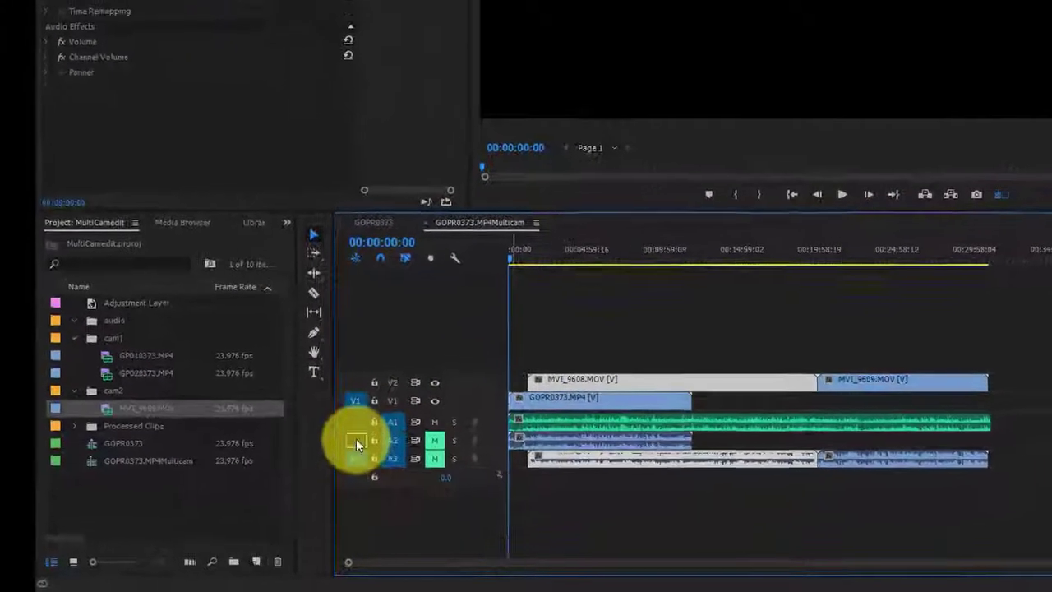
click(572, 423)
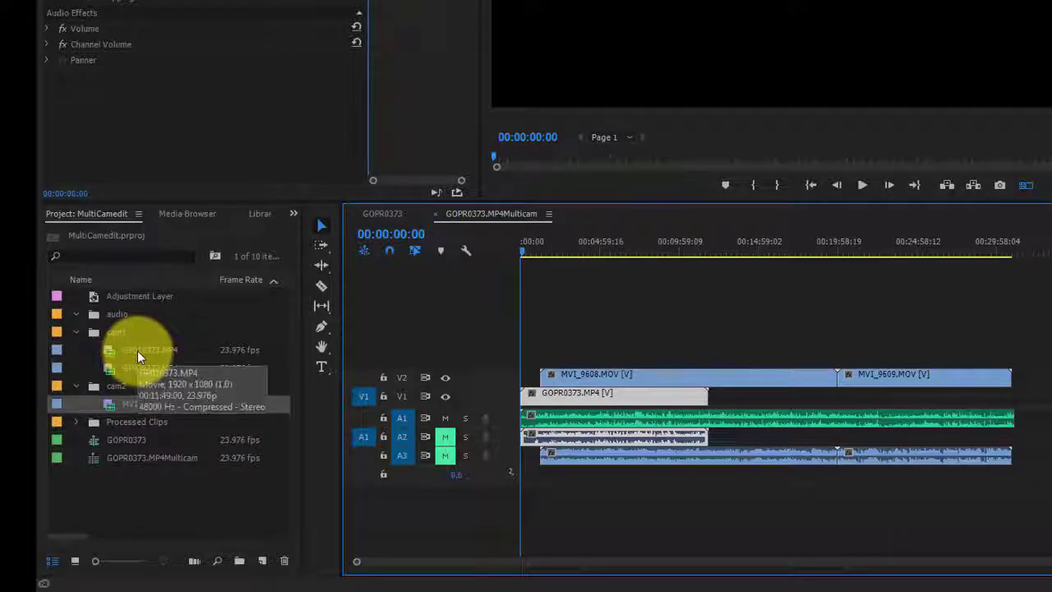
click(140, 352)
click(668, 432)
scroll(668, 432, up, 5)
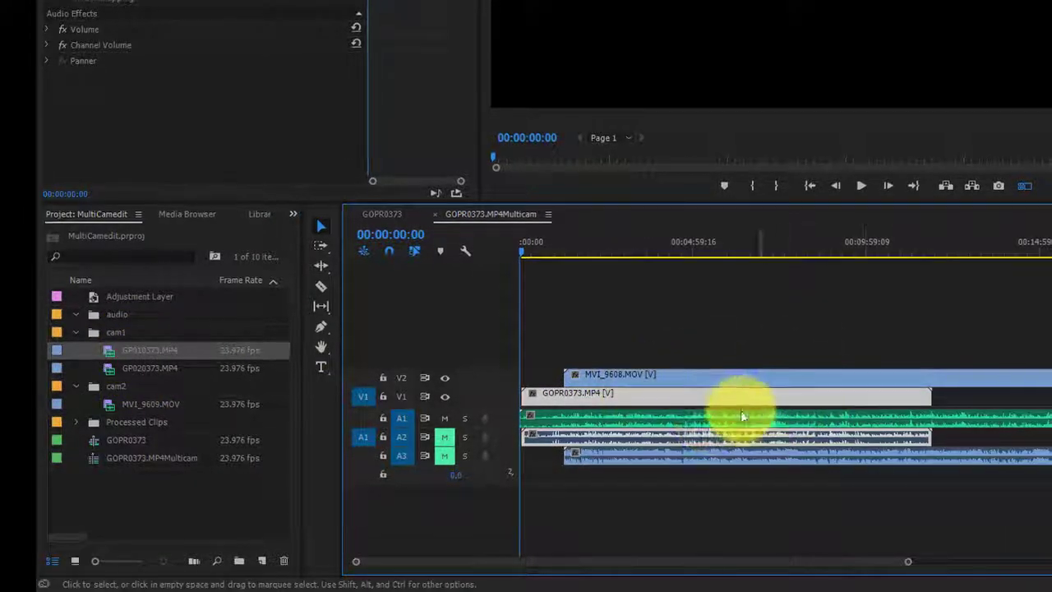
drag(146, 394, 804, 438)
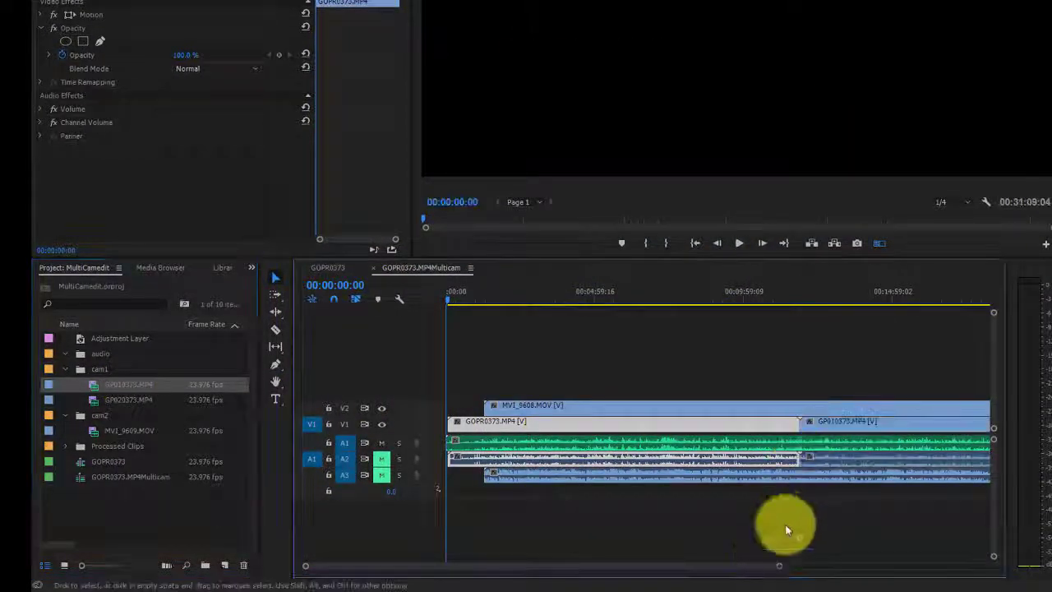
drag(780, 567, 844, 566)
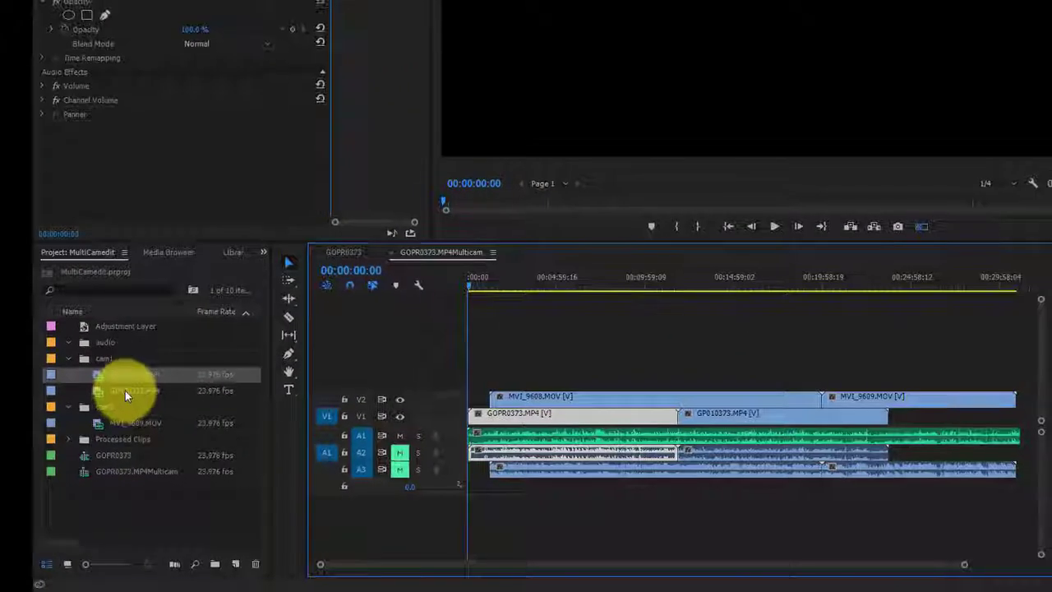
drag(235, 227, 878, 423)
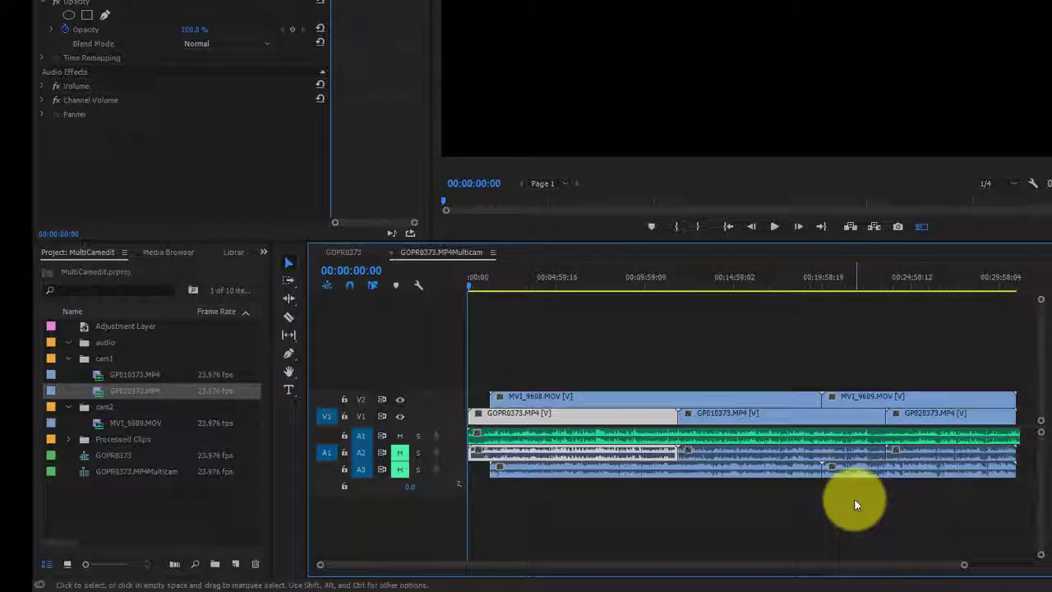
click(352, 254)
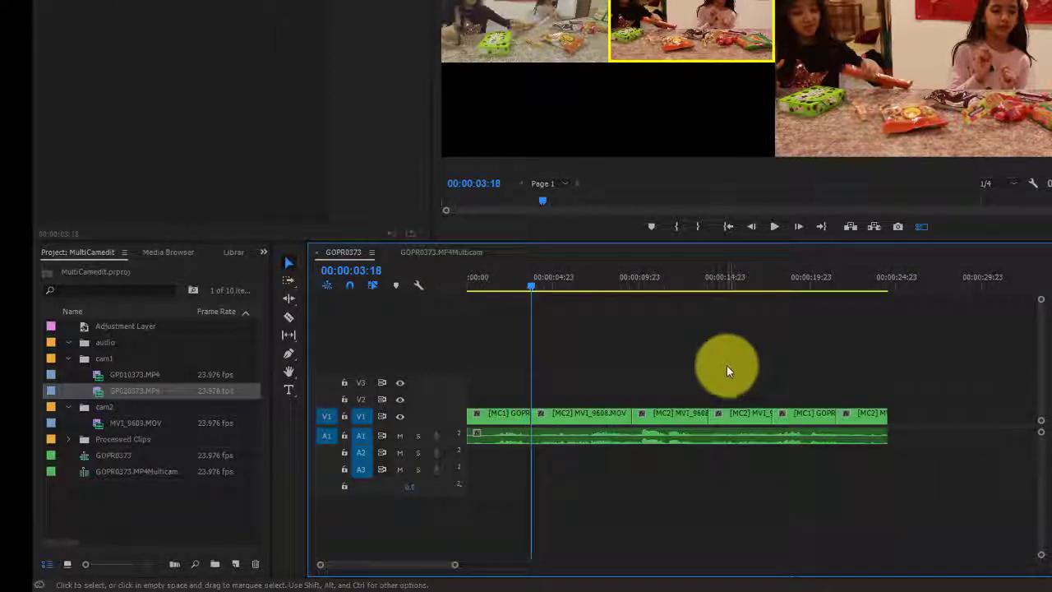
Step: Flatten the multicam clips on V1 and A1 into plain GOPR0373 and MVI_9608 clips
drag(629, 323, 500, 389)
click(910, 412)
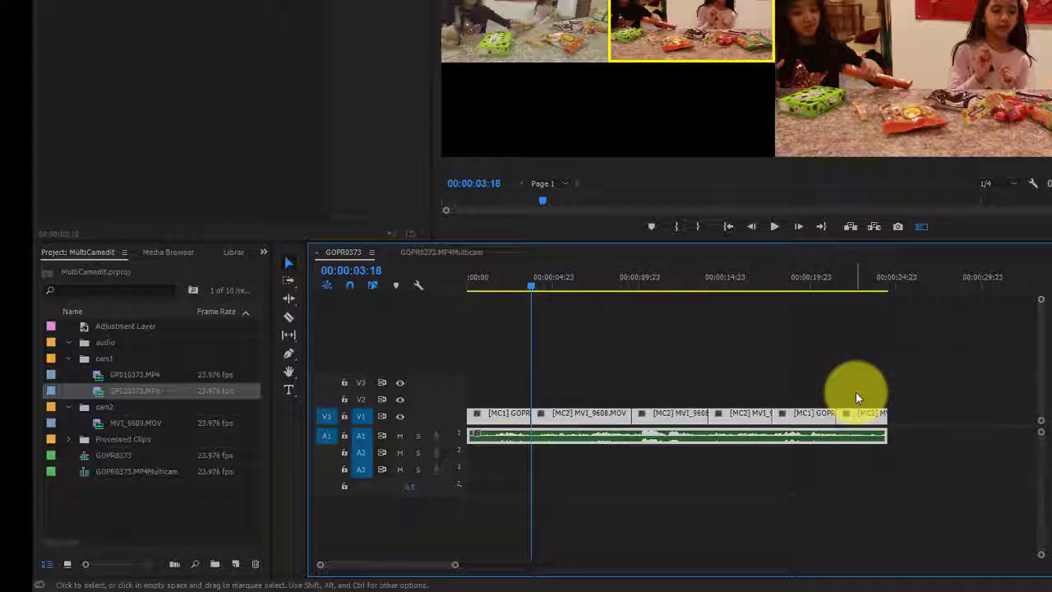
drag(864, 371, 935, 446)
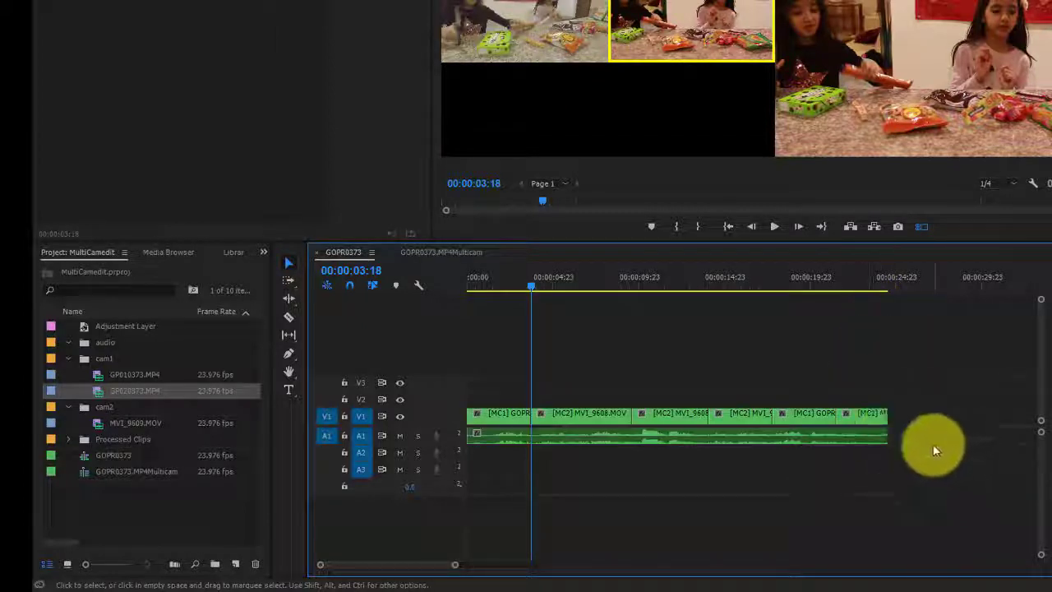
click(908, 418)
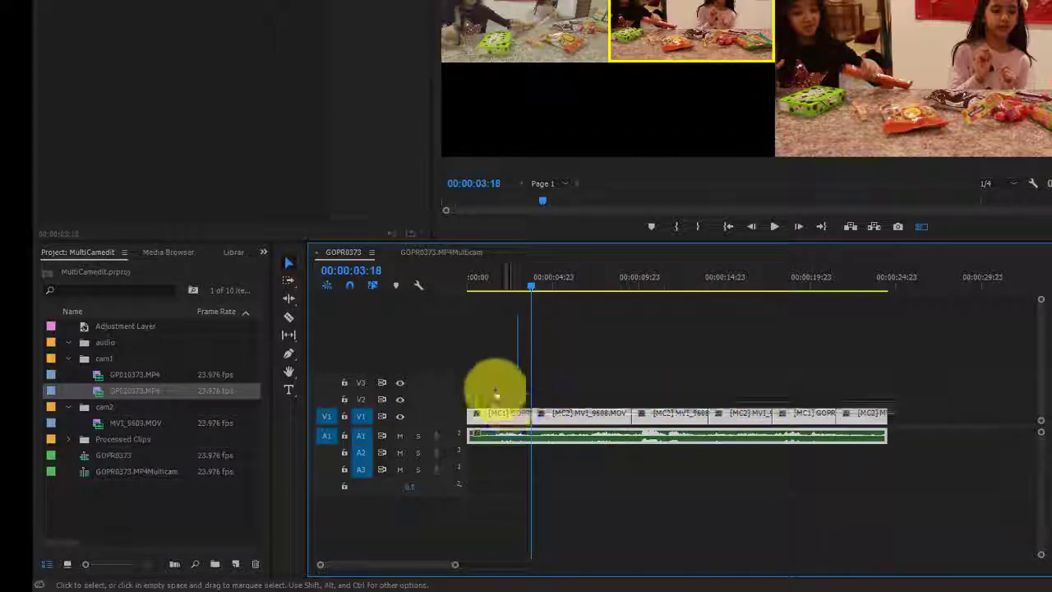
right_click(589, 422)
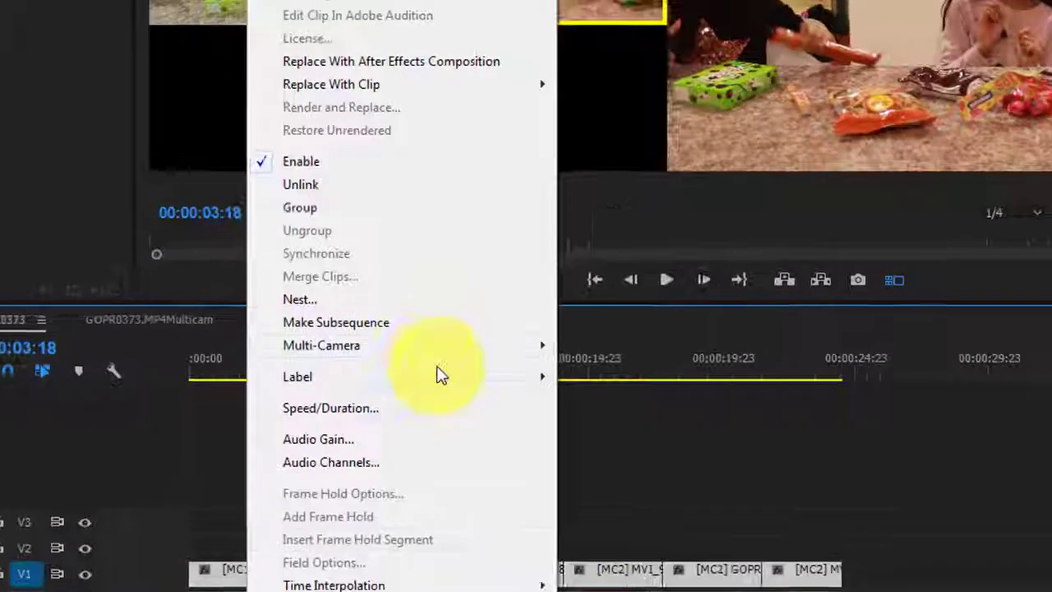
mouse_move(531, 355)
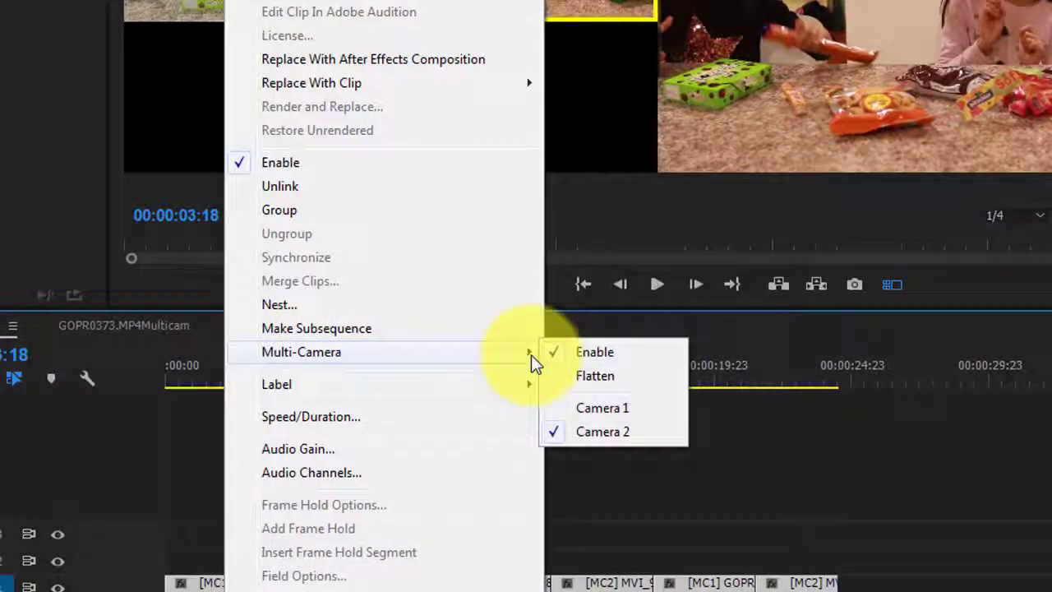
click(610, 377)
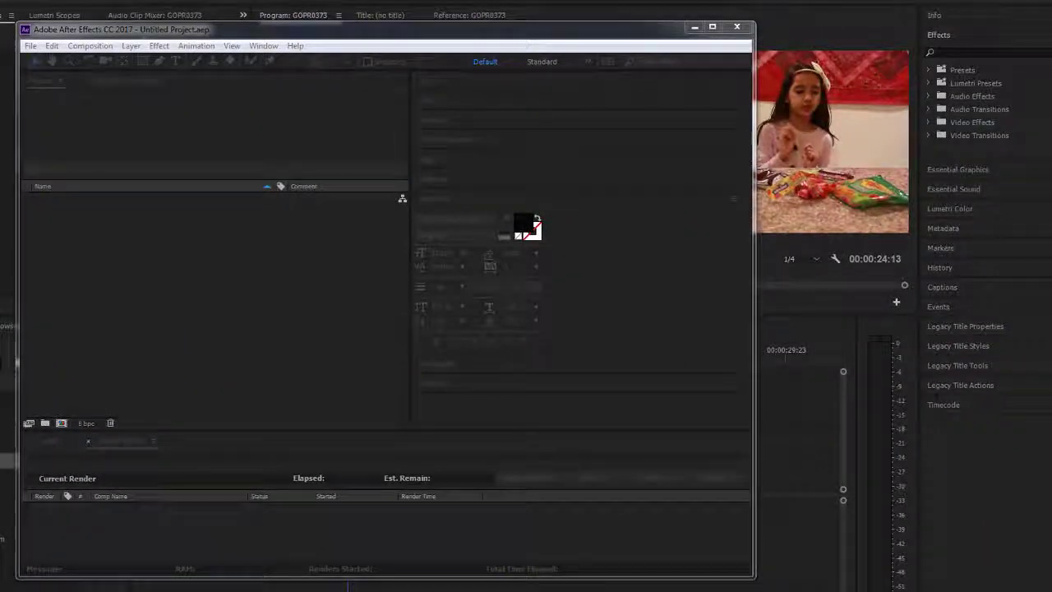
Step: Create Comp 1 from the HDTV 1080 24 preset with a 23.976 fps frame rate
key(ctrl+n)
click(115, 245)
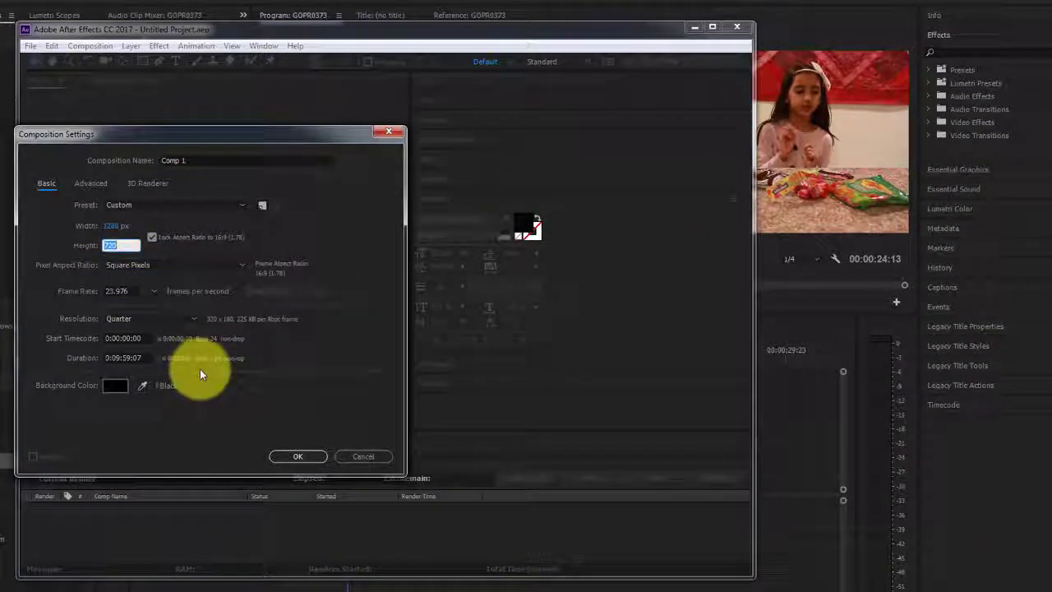
click(189, 204)
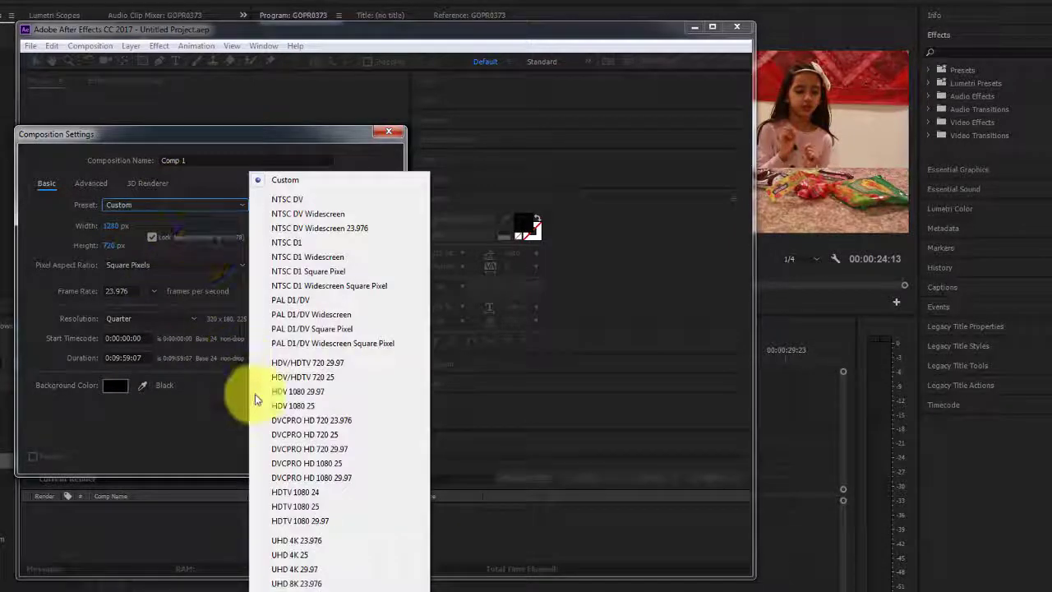
click(308, 496)
click(153, 291)
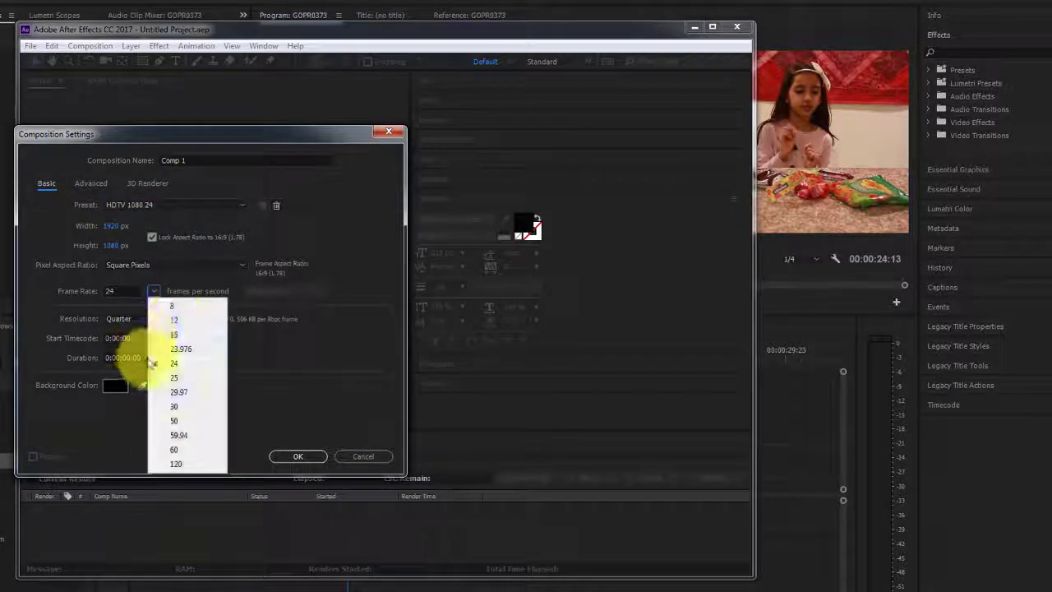
click(181, 349)
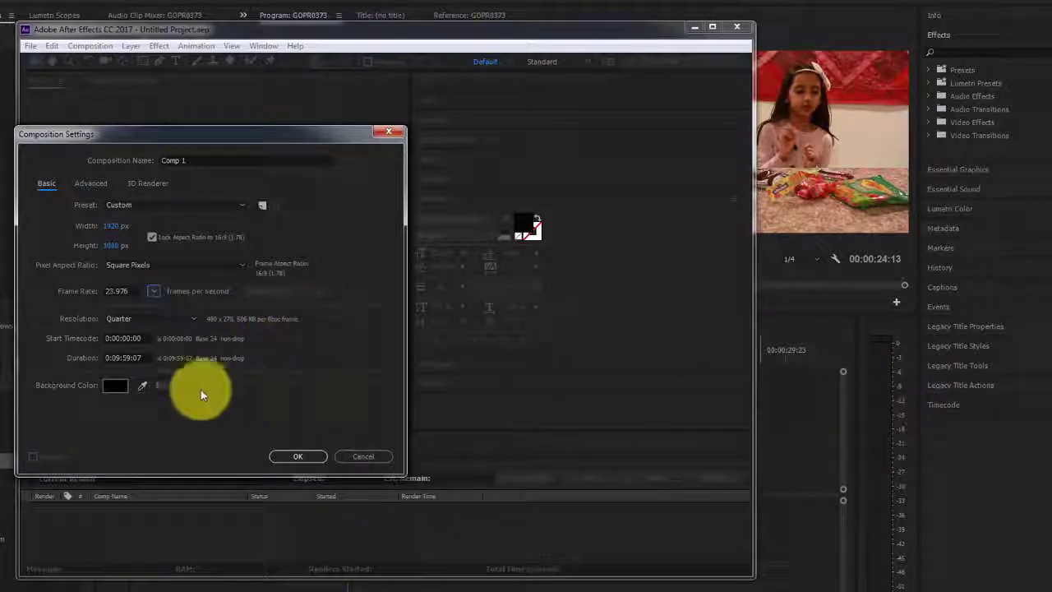
click(297, 457)
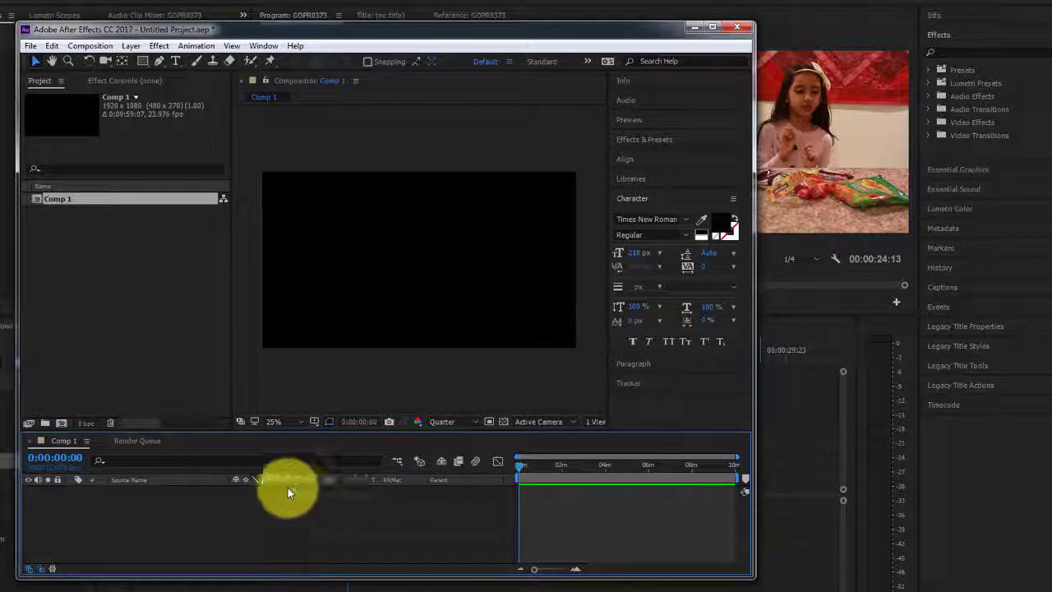
Step: Select every clip on V1 and A1 of the Premiere edit to copy into Comp 1
click(806, 486)
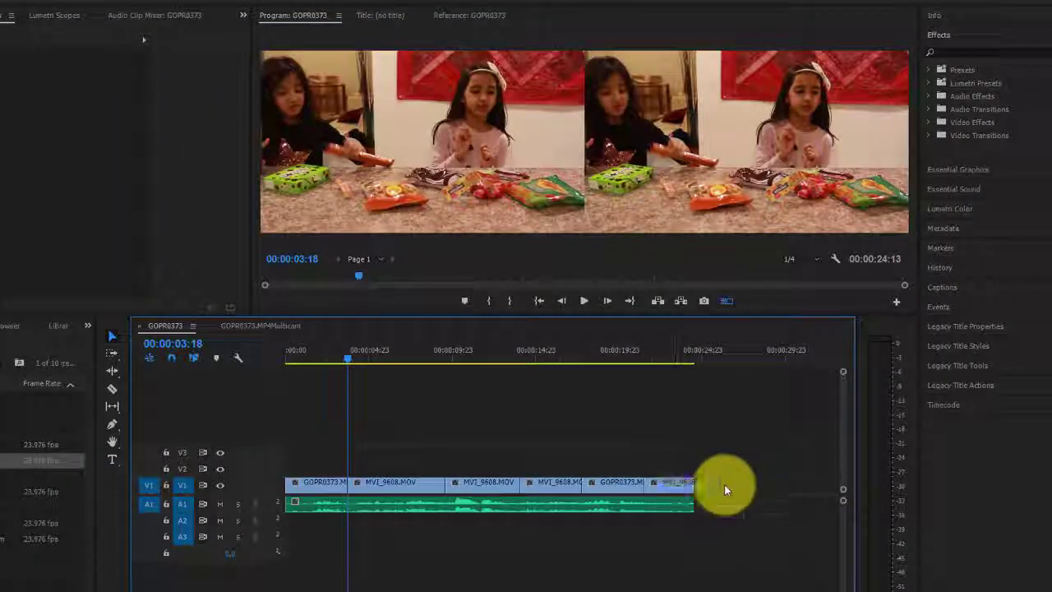
click(336, 465)
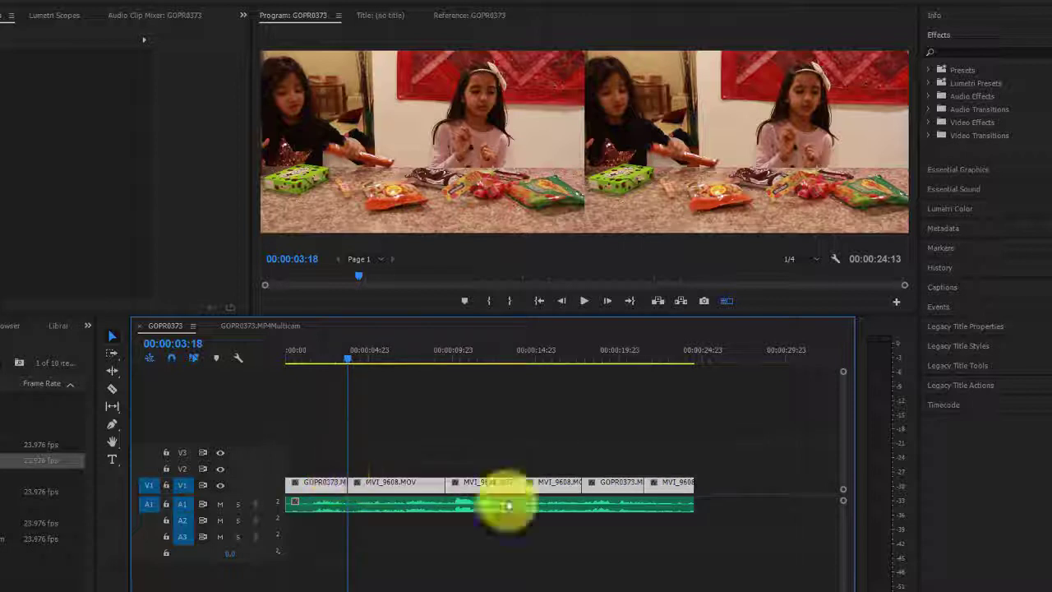
drag(722, 517, 283, 452)
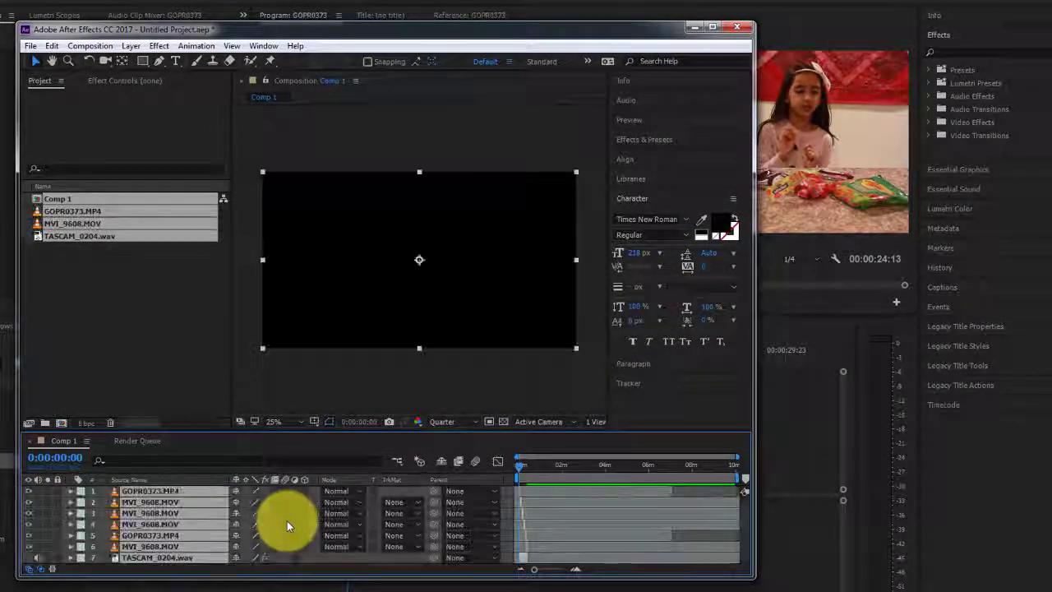
click(697, 27)
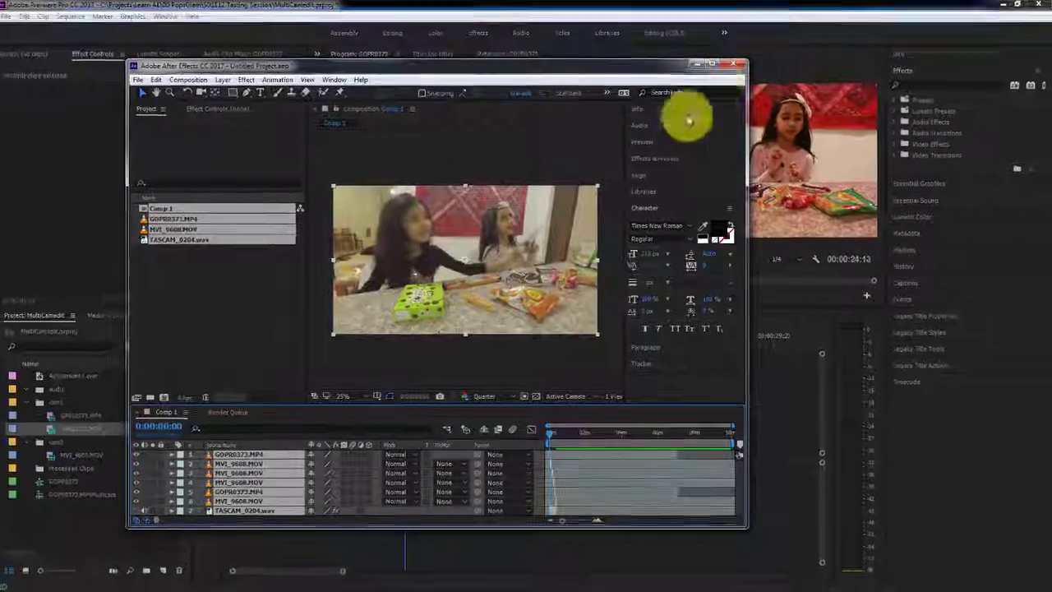
Step: Maximize After Effects, fit the timeline and scrub through the GOPR0373 and MVI_9608 cuts
click(712, 66)
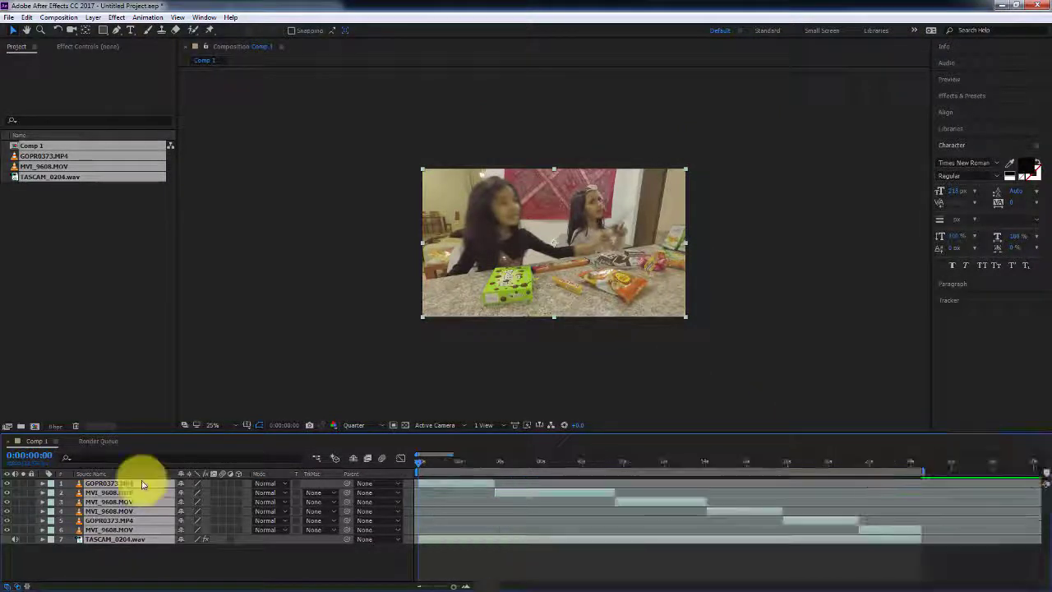
key(equal)
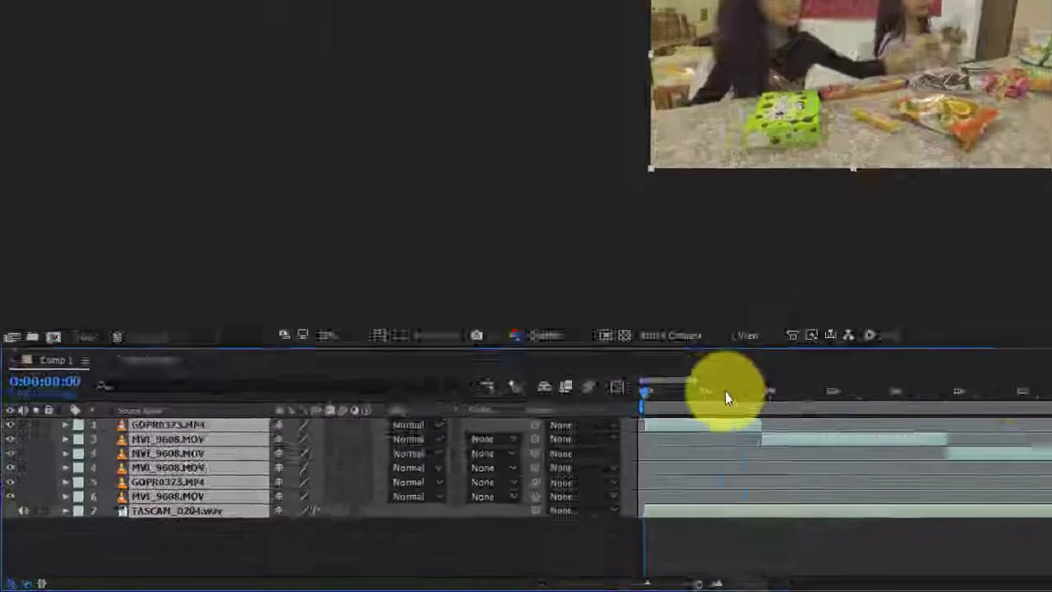
click(472, 462)
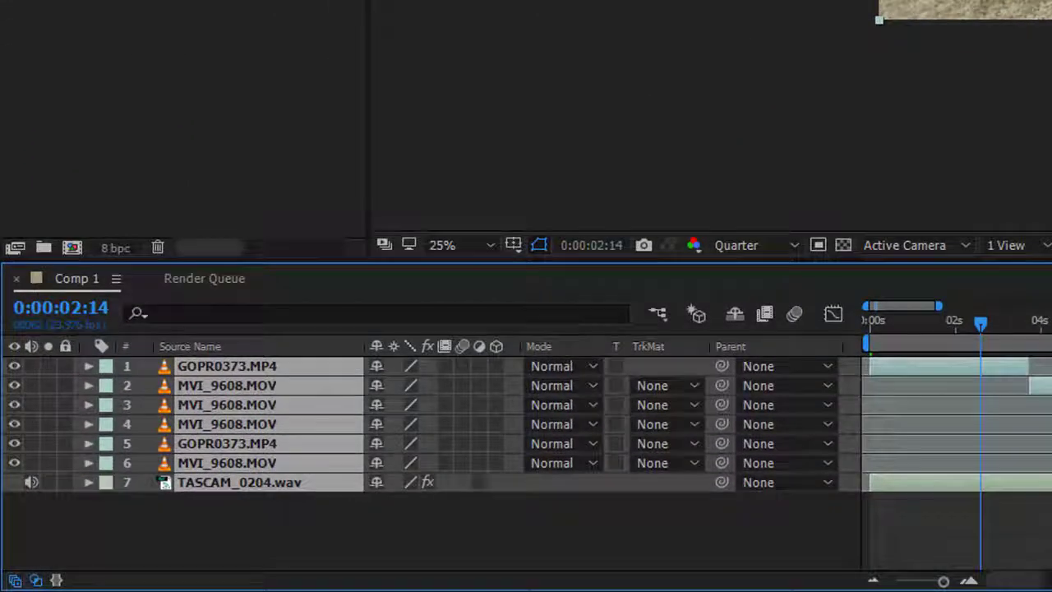
drag(981, 323, 1051, 379)
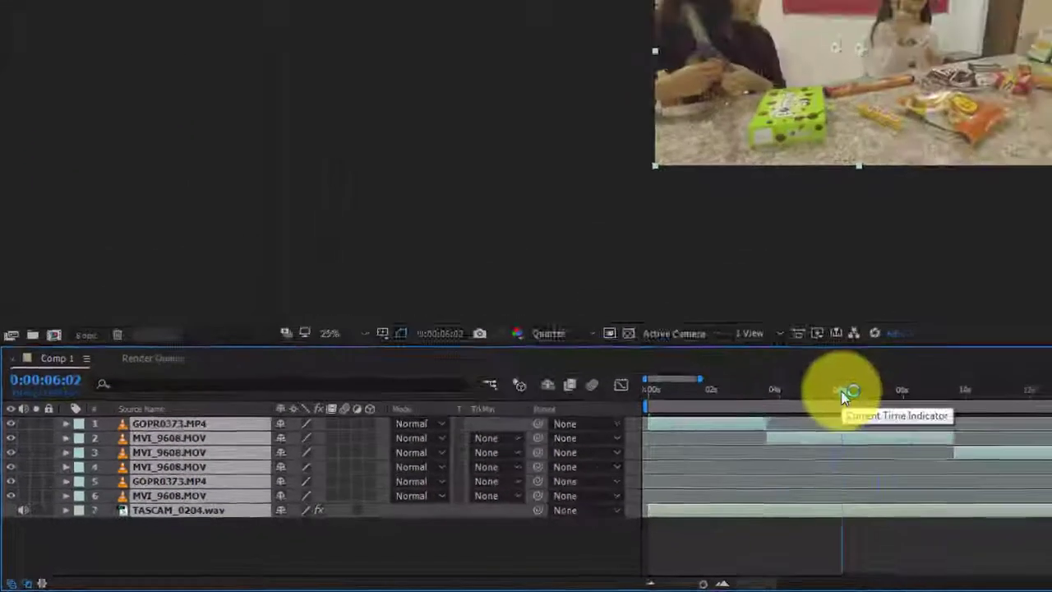
click(707, 546)
click(682, 469)
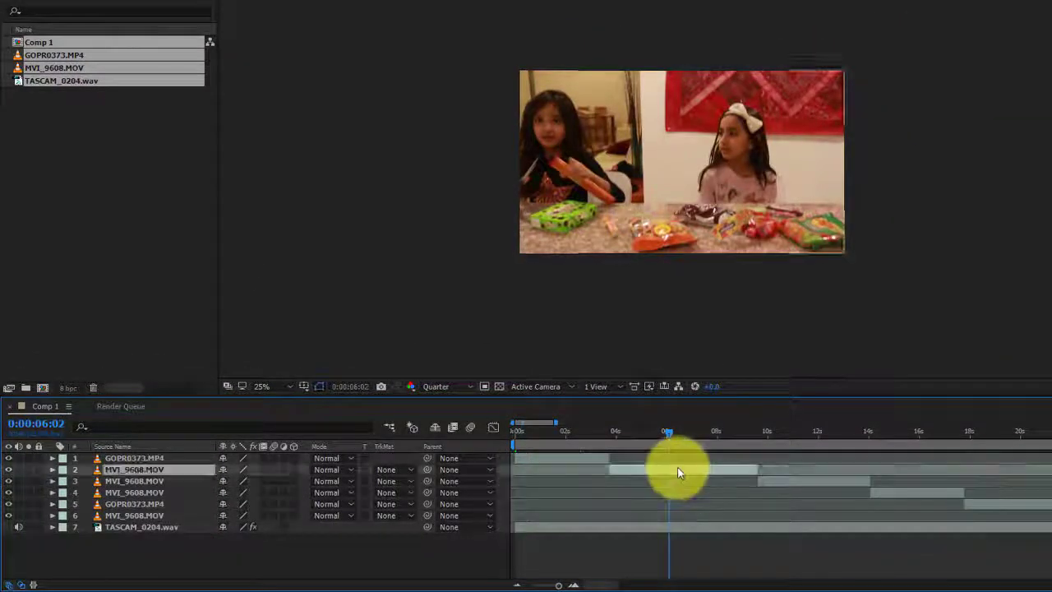
click(560, 428)
click(566, 458)
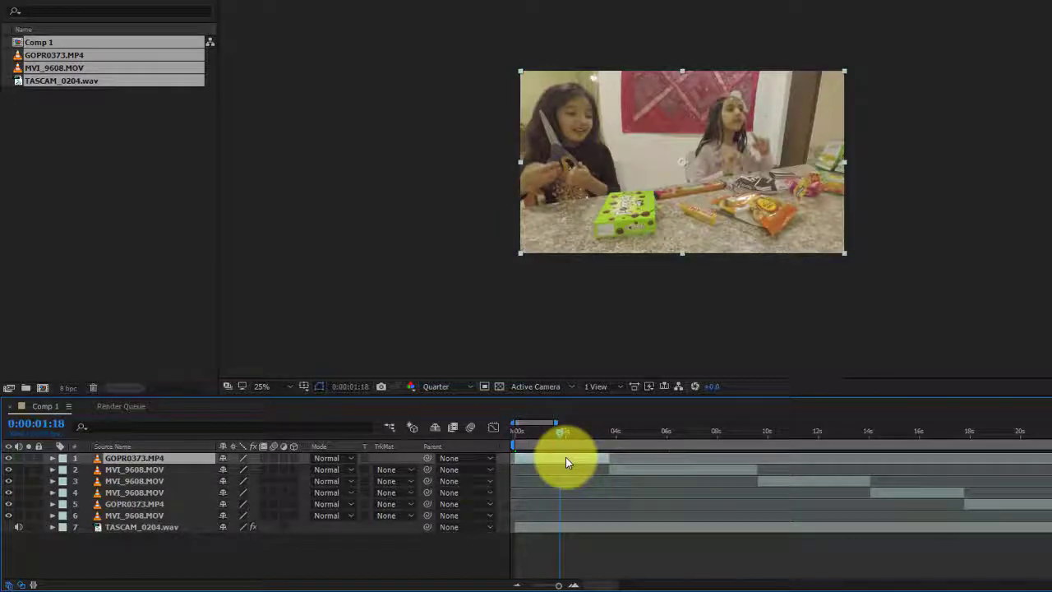
click(806, 433)
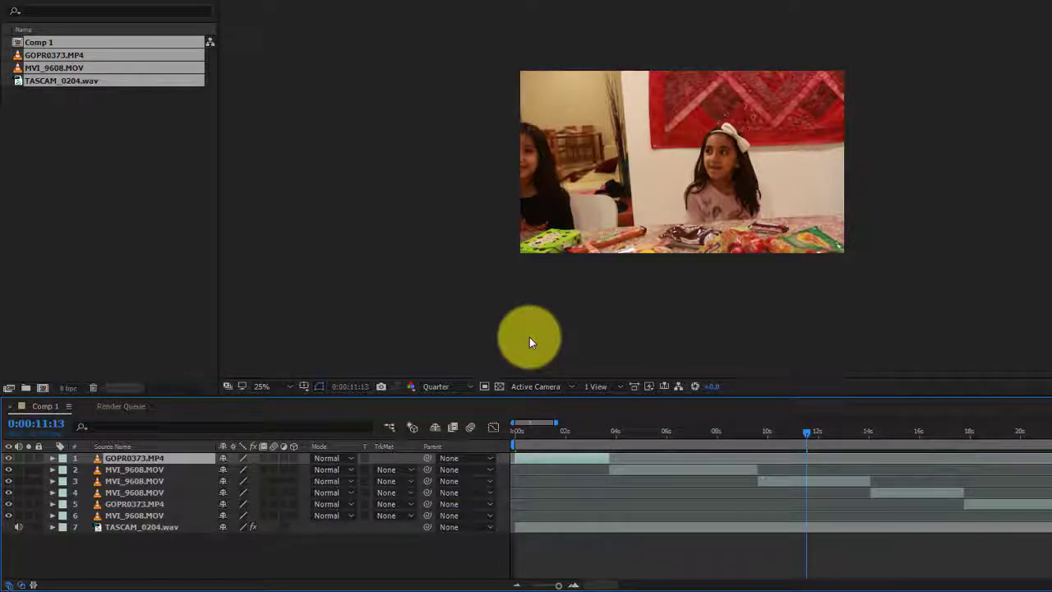
click(128, 556)
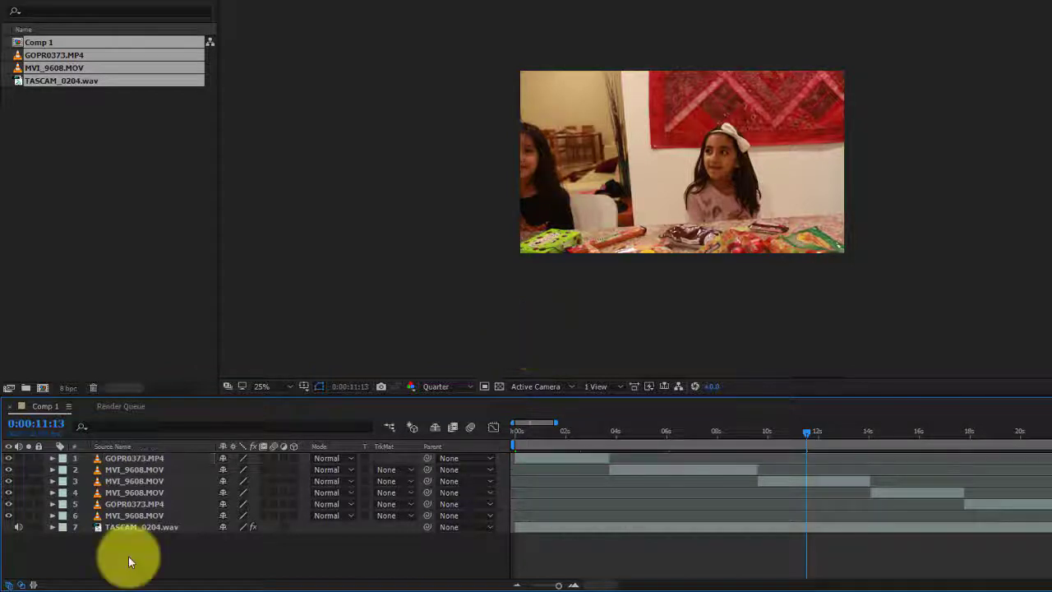
click(143, 426)
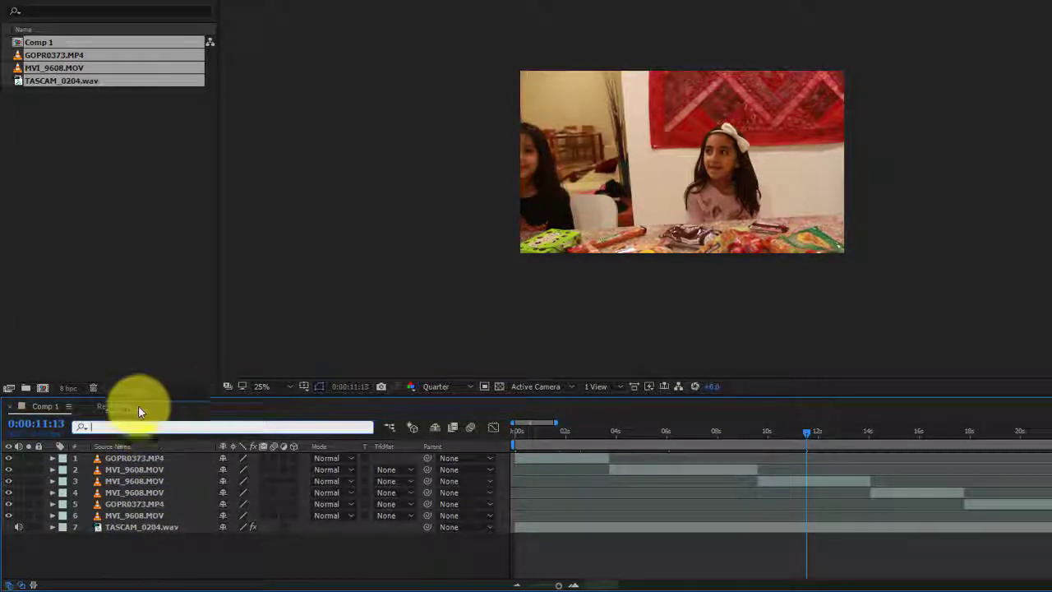
Step: Pre-compose the two GOPR0373 layers into a pre-comp named 'GoPro Seq'
text(GO)
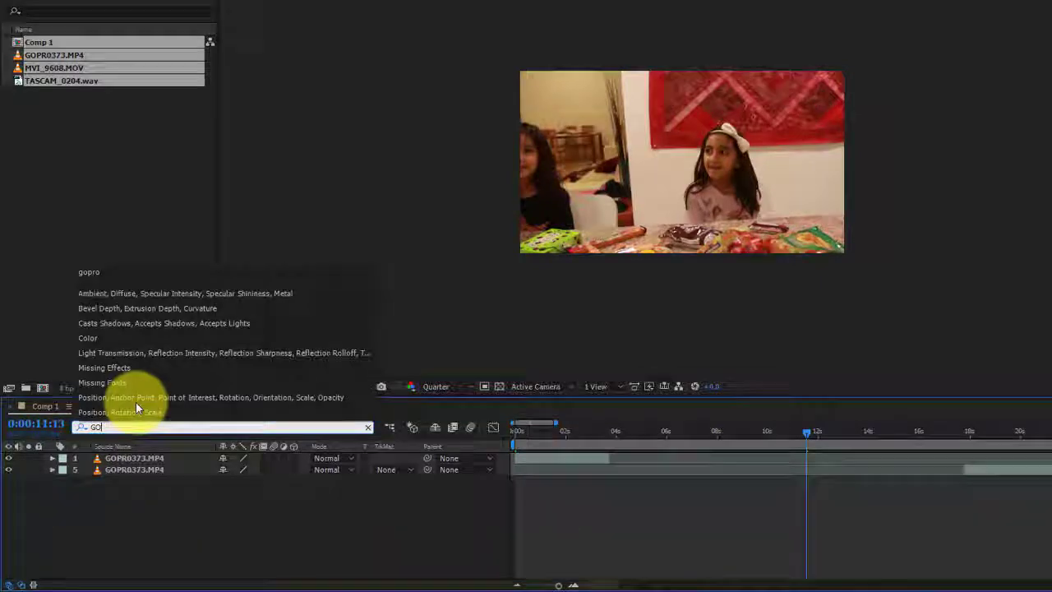
text(P)
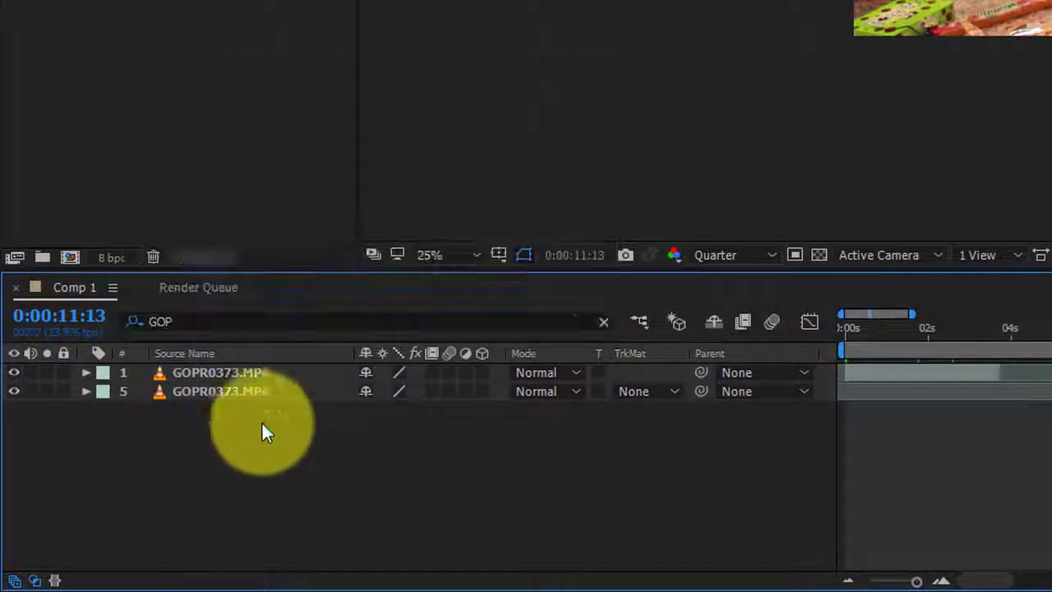
key(ctrl+a)
click(605, 323)
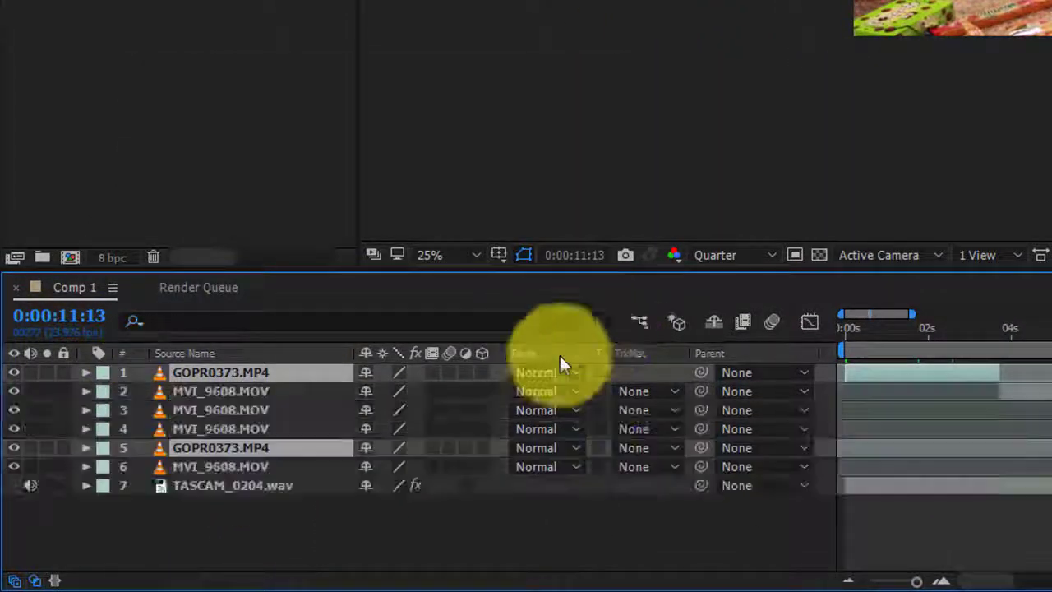
right_click(257, 449)
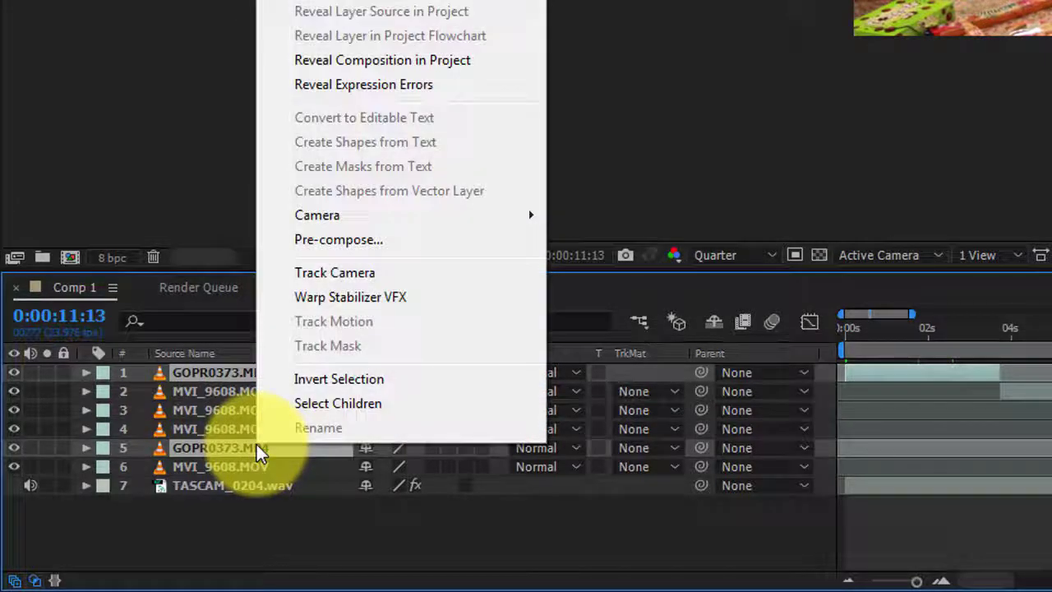
click(405, 252)
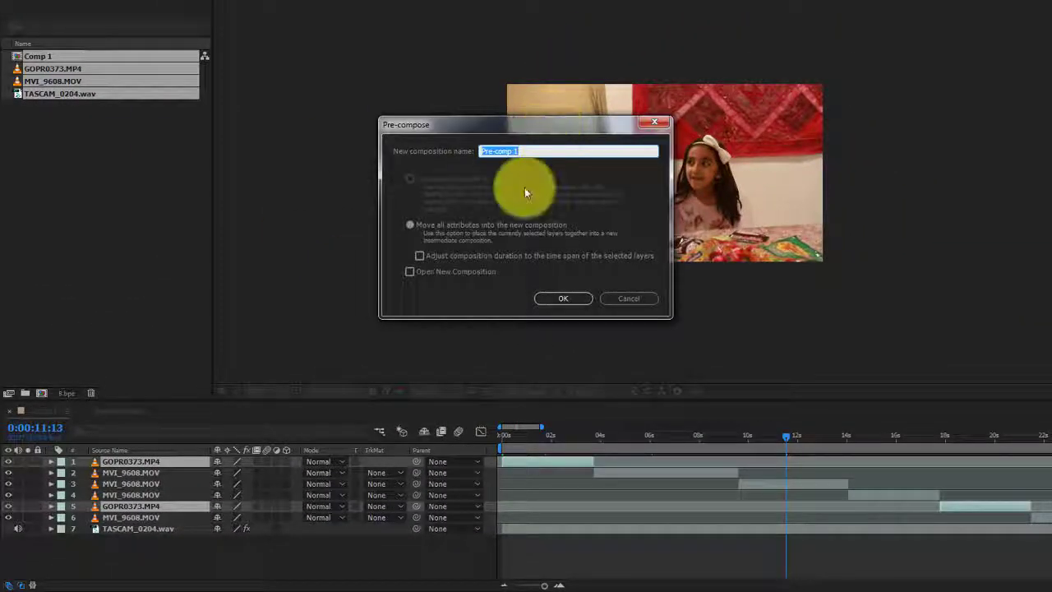
text(GoPro)
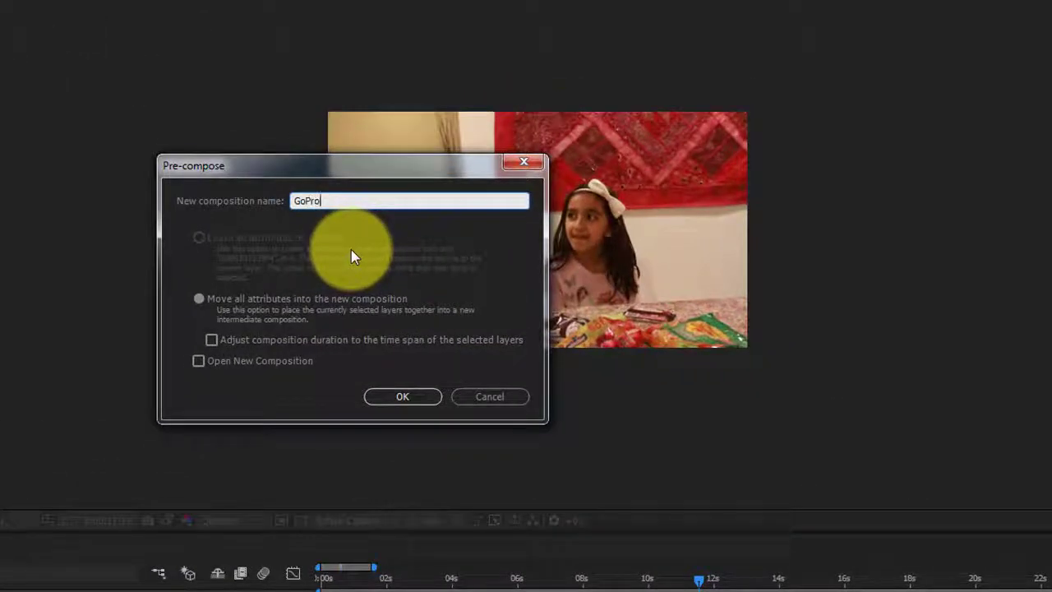
text( Seq)
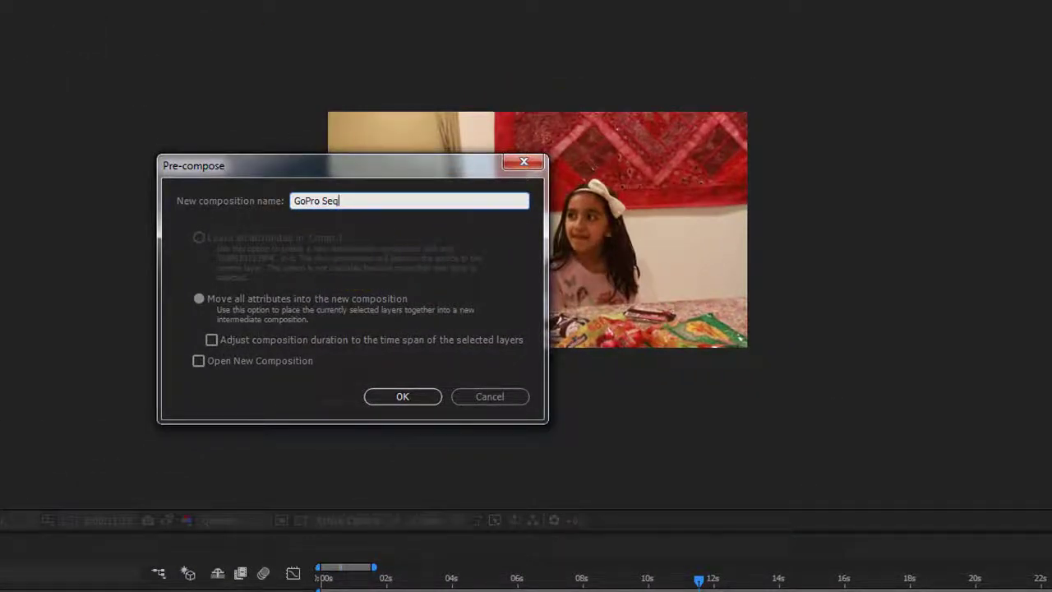
click(407, 394)
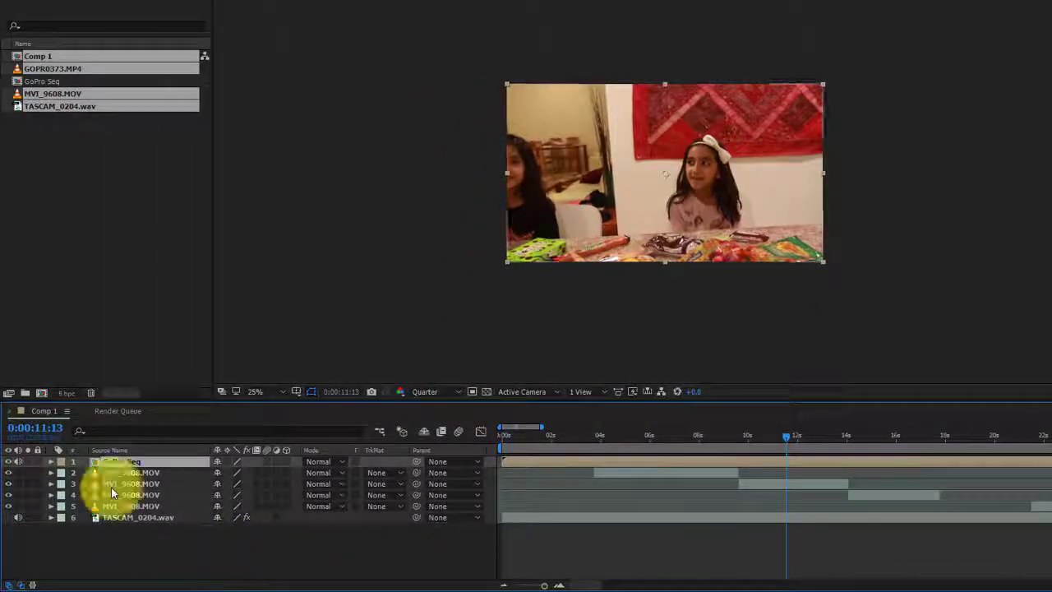
Step: Pre-compose the four MVI_9608.MOV layers into a pre-comp named 'DSLR'
click(88, 495)
shift+click(115, 506)
right_click(115, 506)
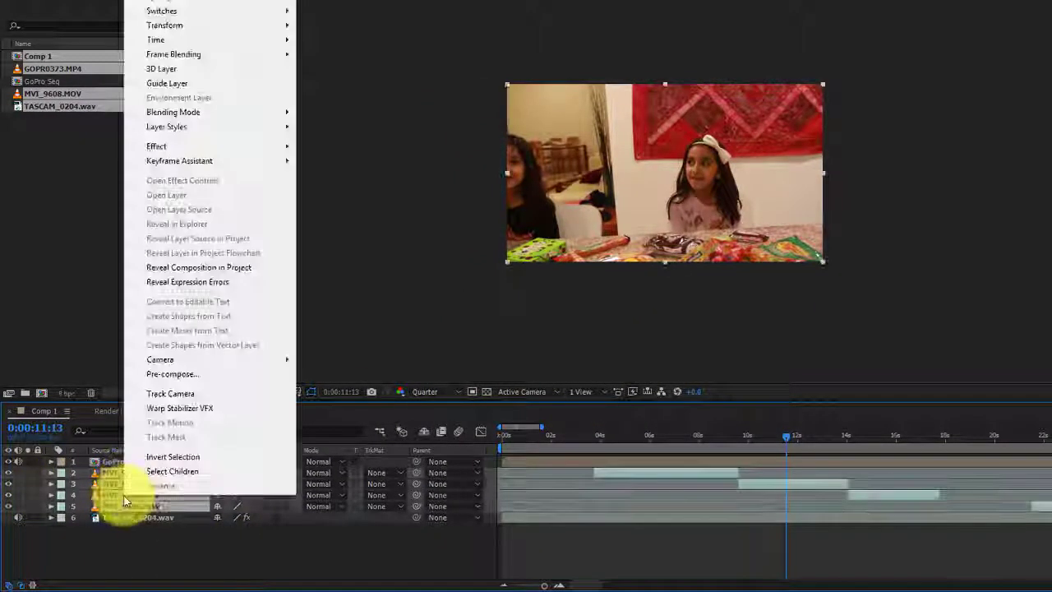
click(174, 374)
text(DSLR)
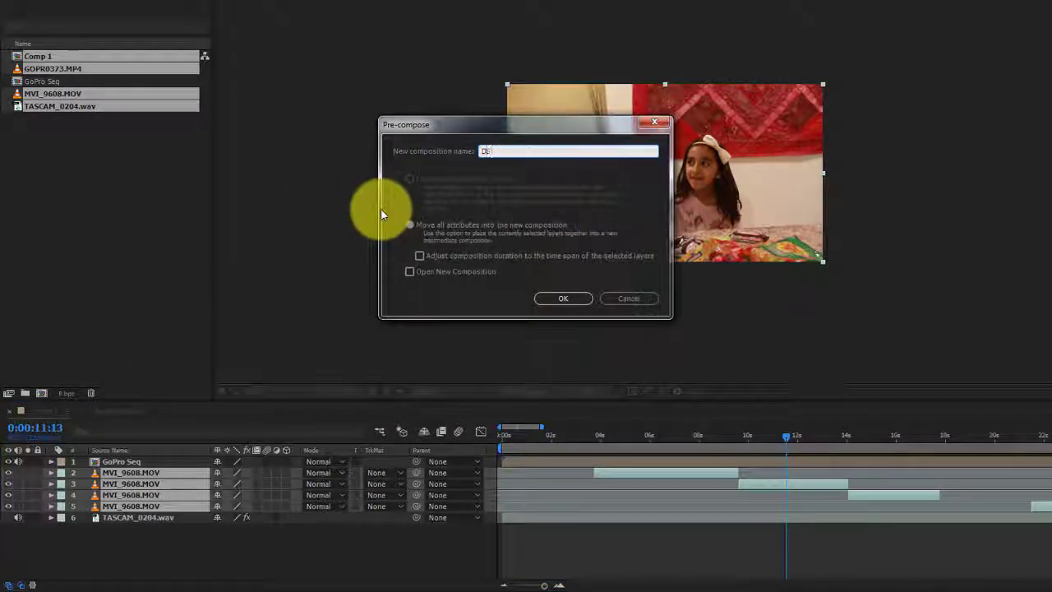
click(564, 300)
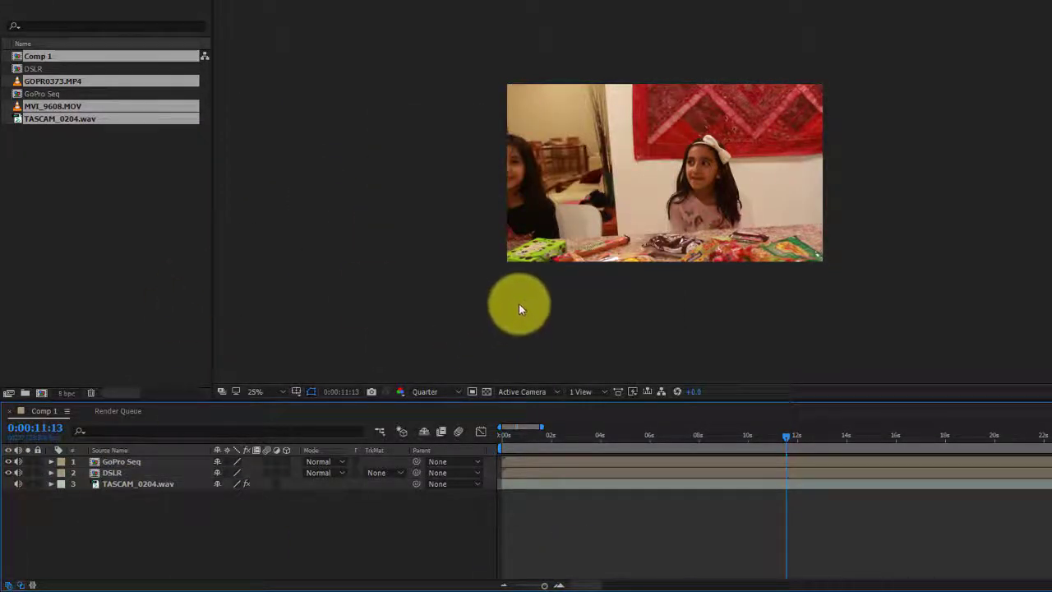
Step: Inspect the GoPro Seq and DSLR pre-comps, then return to Comp 1
click(537, 463)
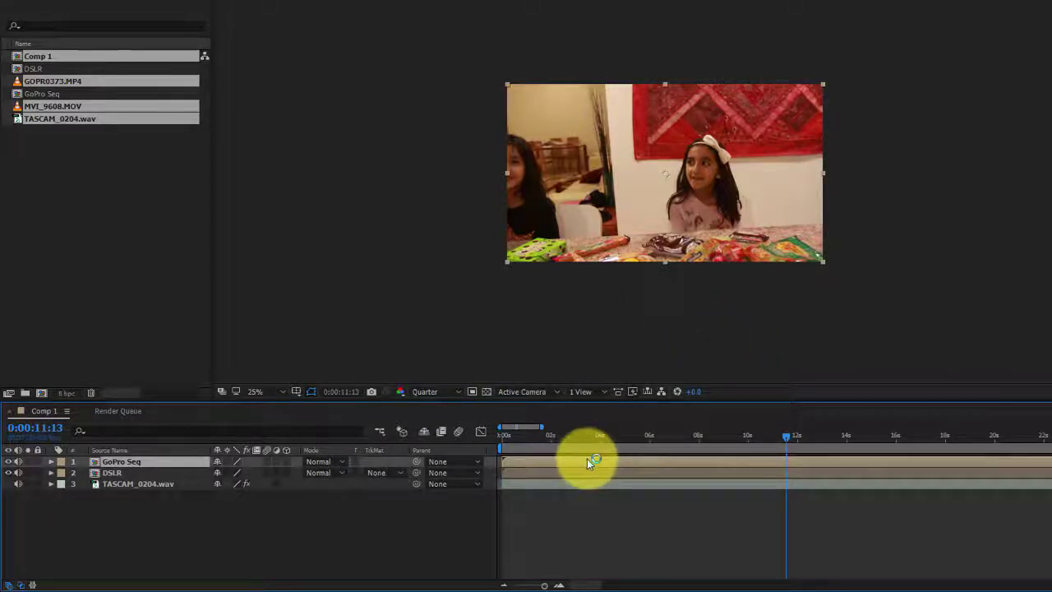
double_click(587, 459)
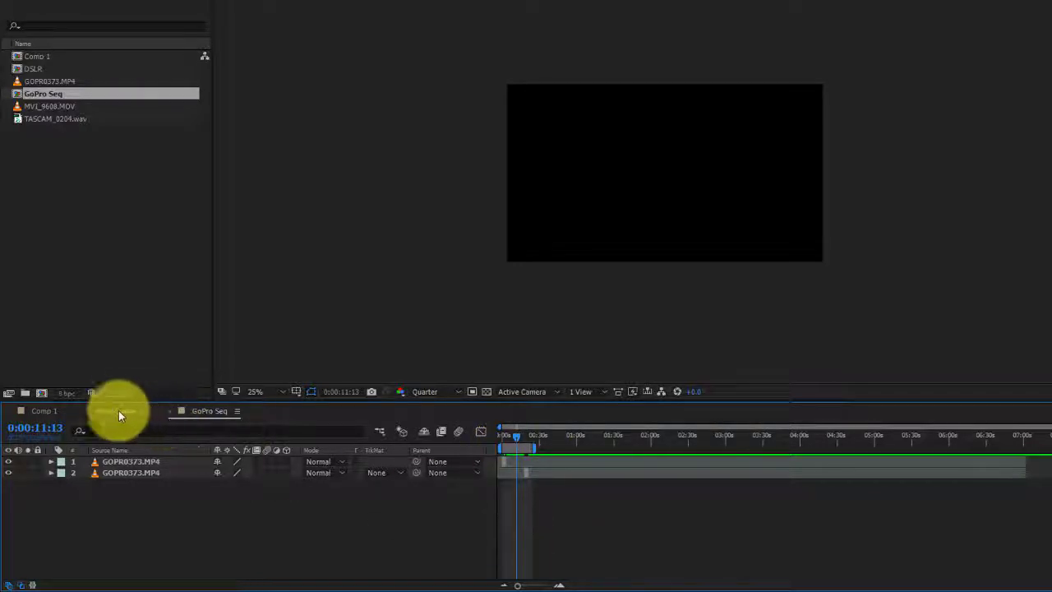
click(34, 411)
double_click(109, 473)
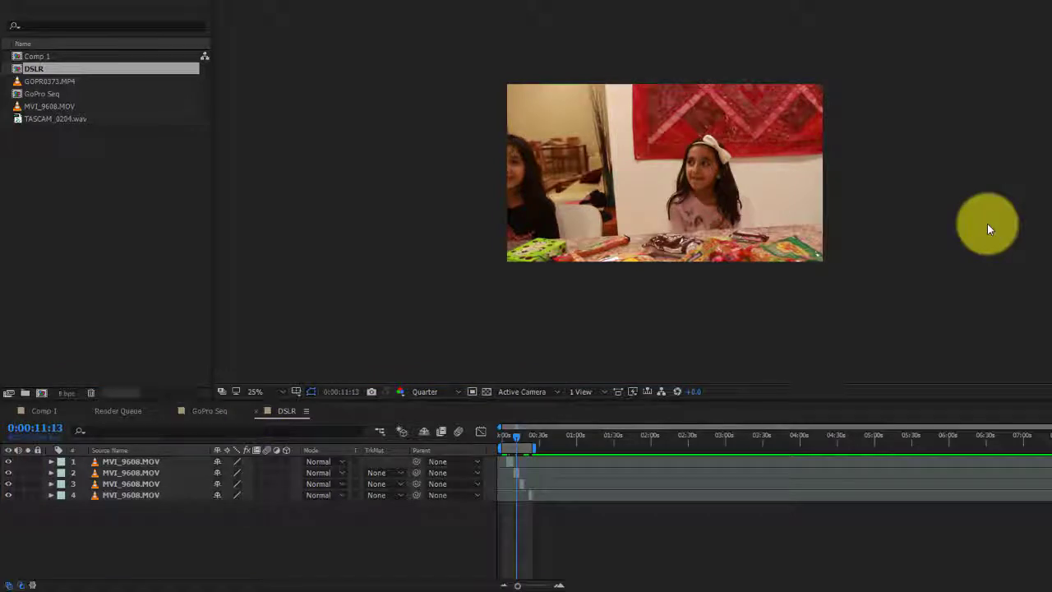
click(37, 410)
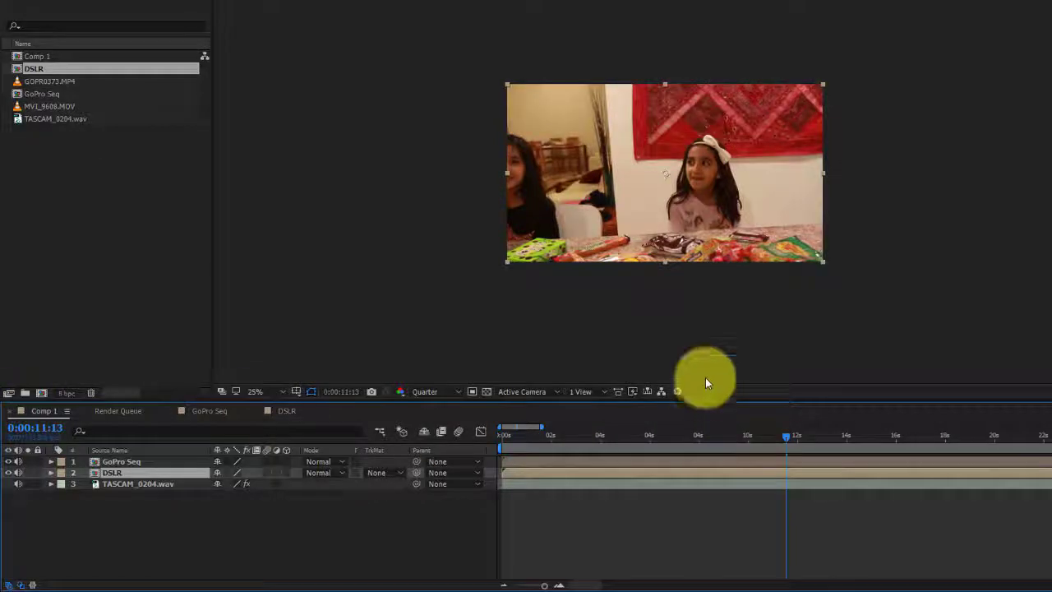
click(835, 530)
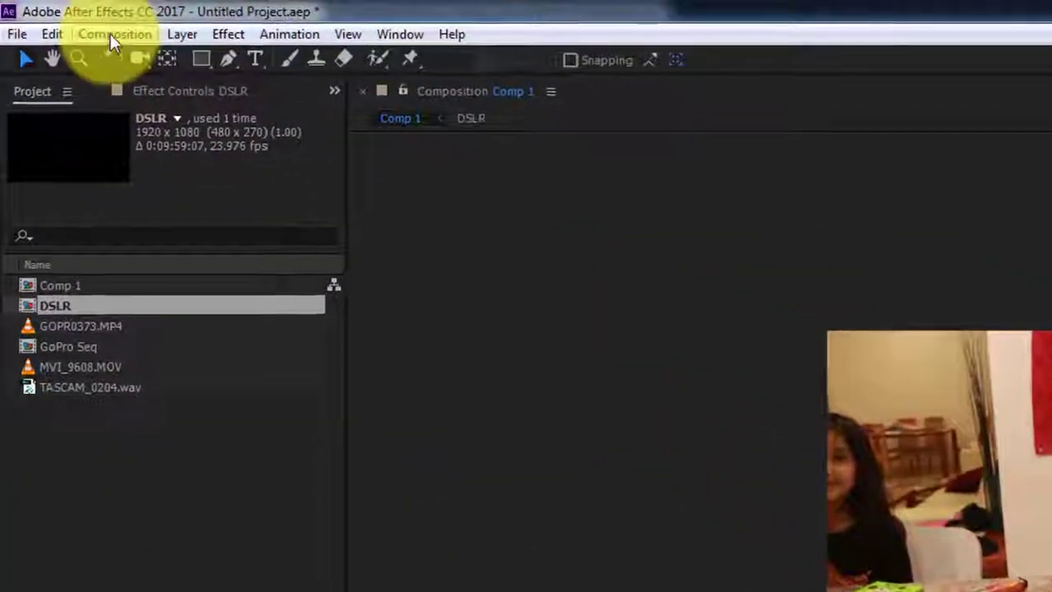
Step: Add Comp 1 to the Render Queue with QuickTime as the output format
click(58, 17)
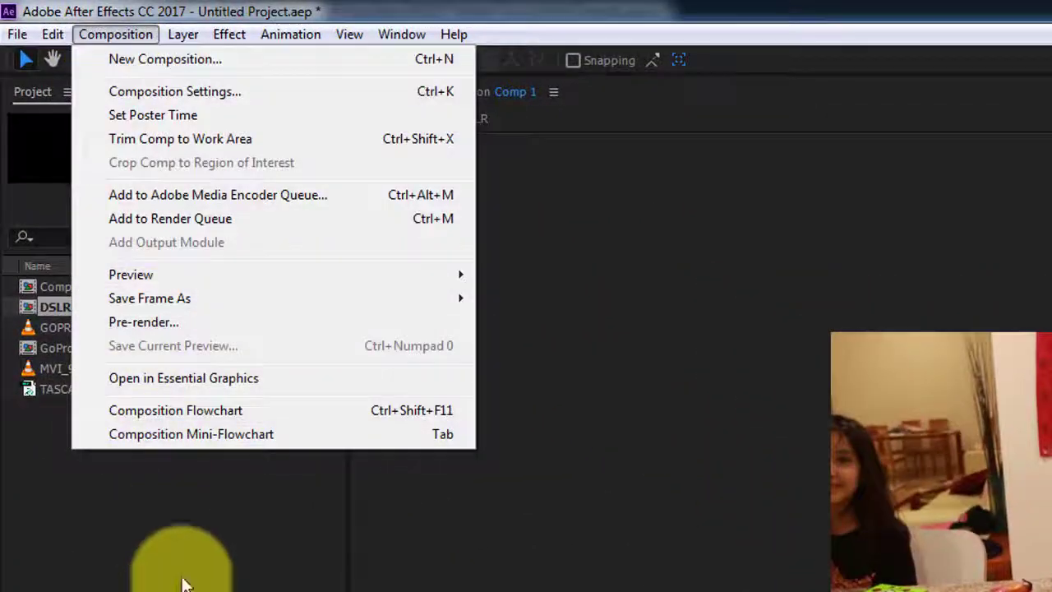
click(195, 217)
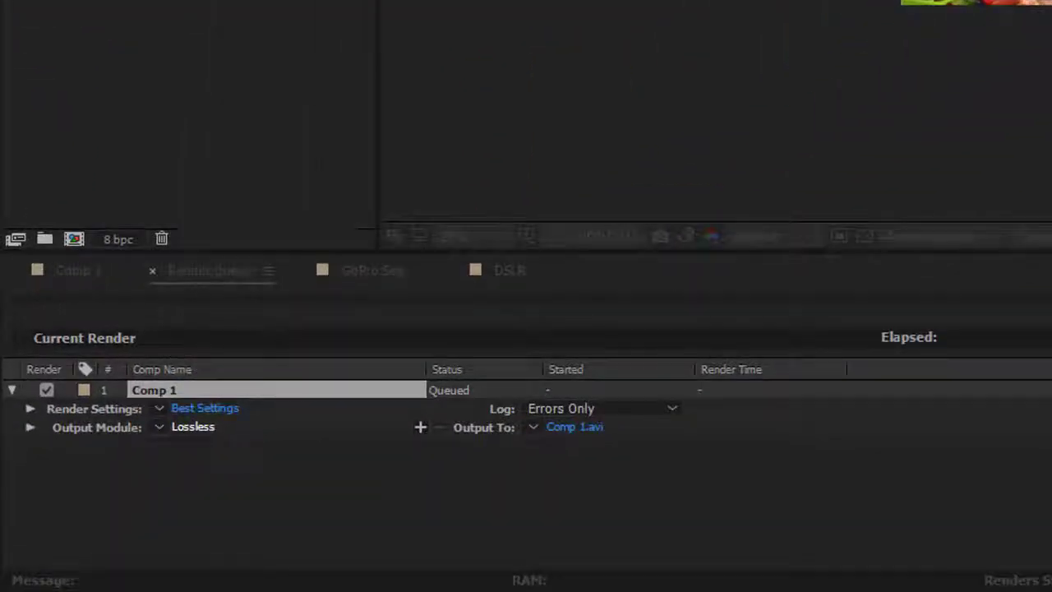
click(193, 426)
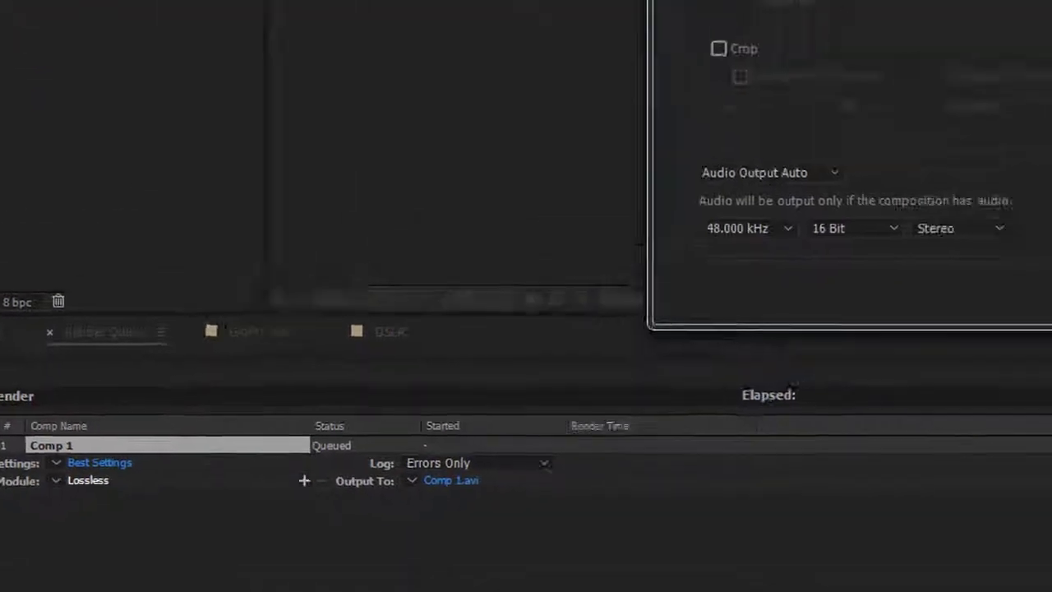
click(317, 70)
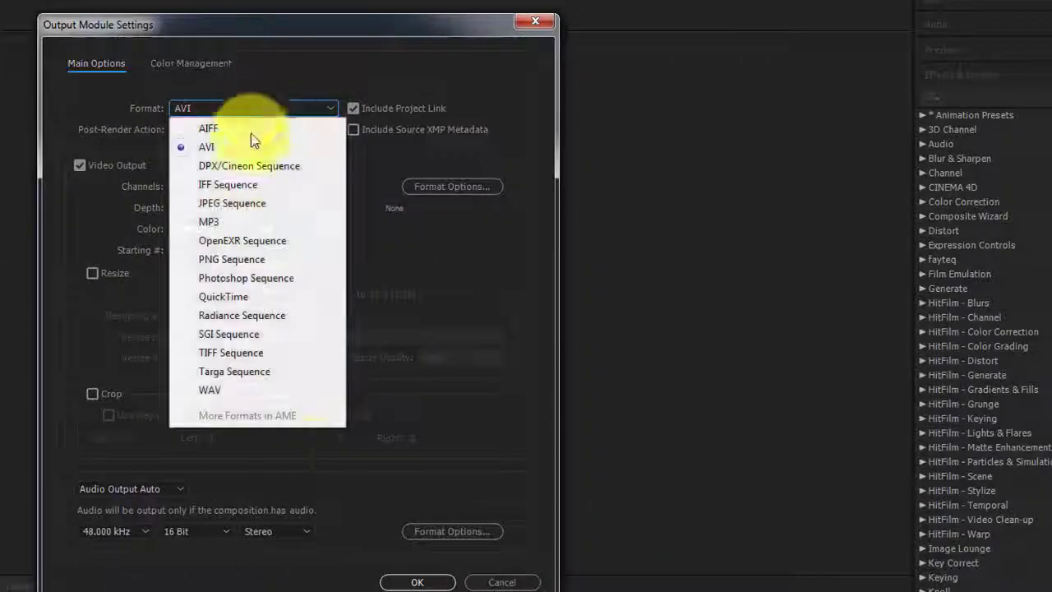
click(238, 298)
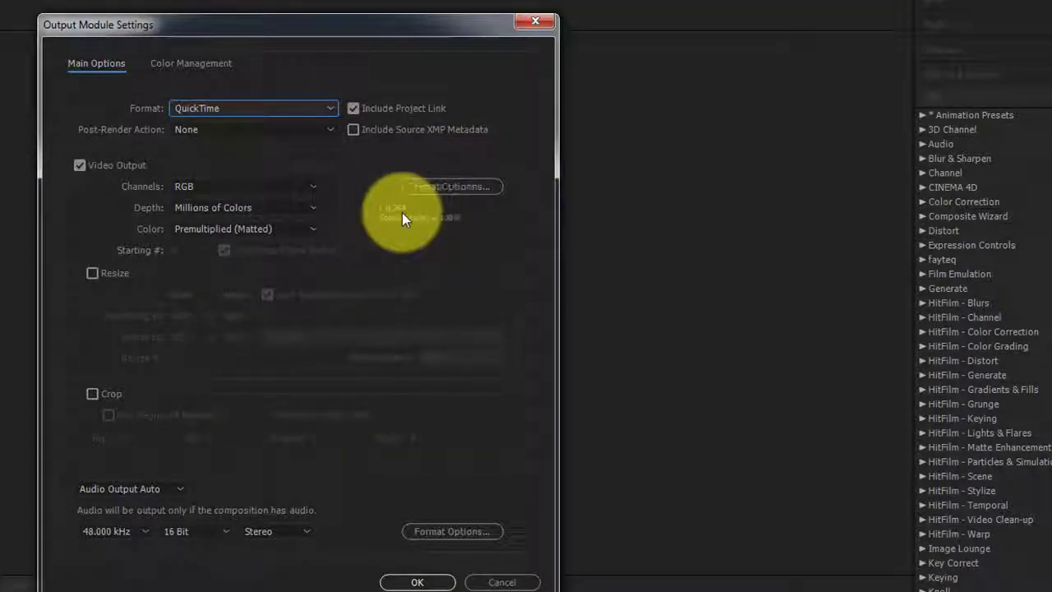
click(420, 205)
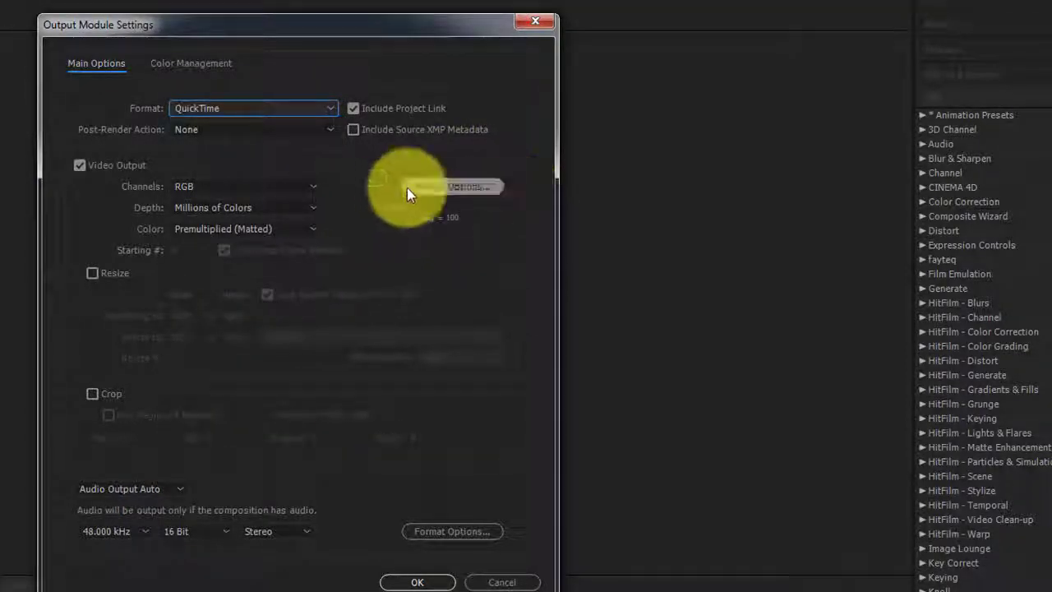
click(418, 583)
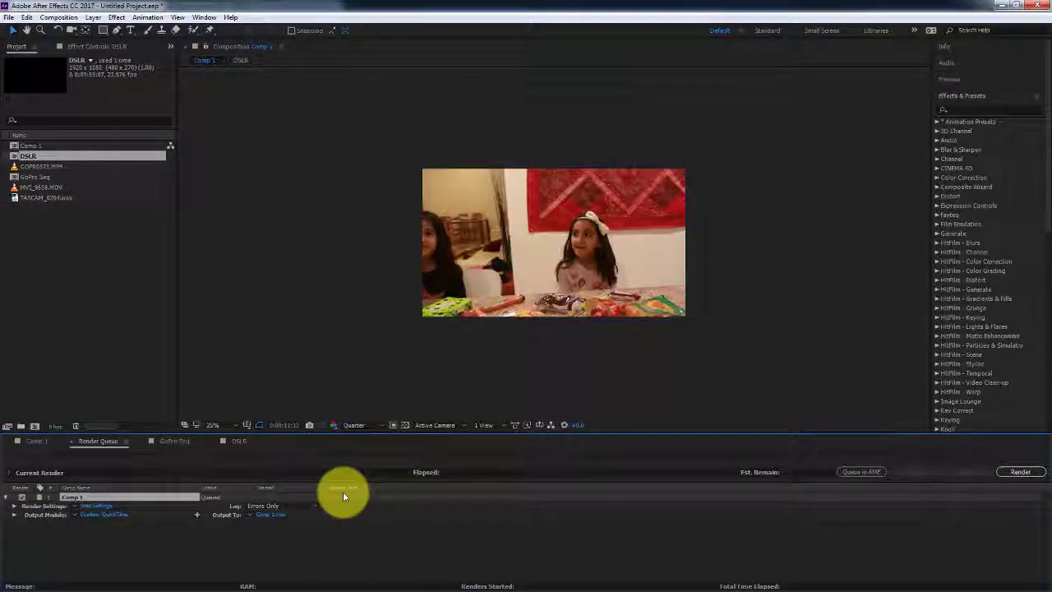
drag(343, 492, 276, 516)
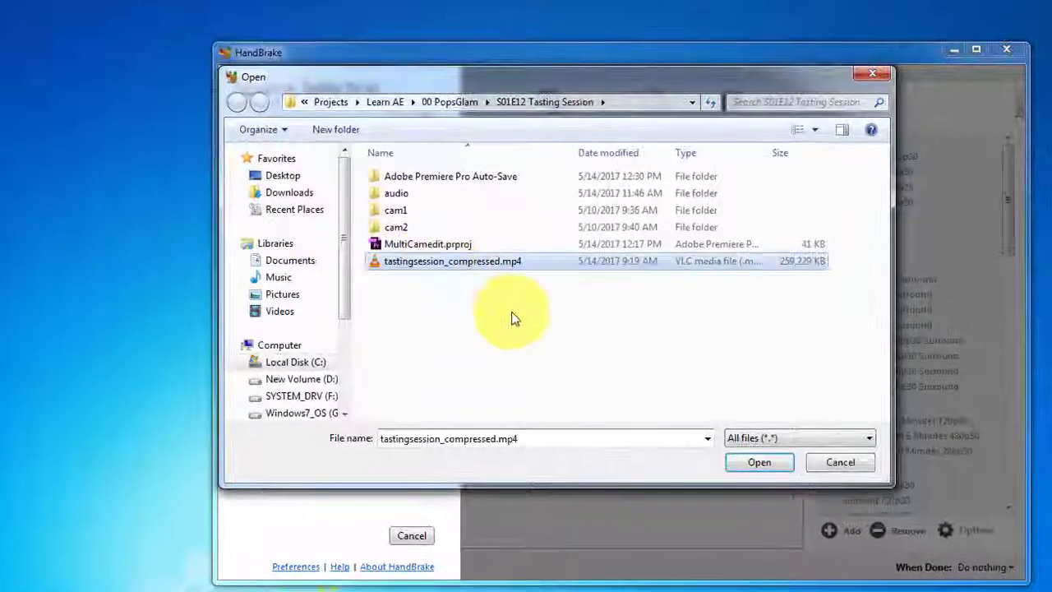
Step: Load tastingsession_compressed.mp4 as source and set the destination file to compr2.mp4
click(778, 477)
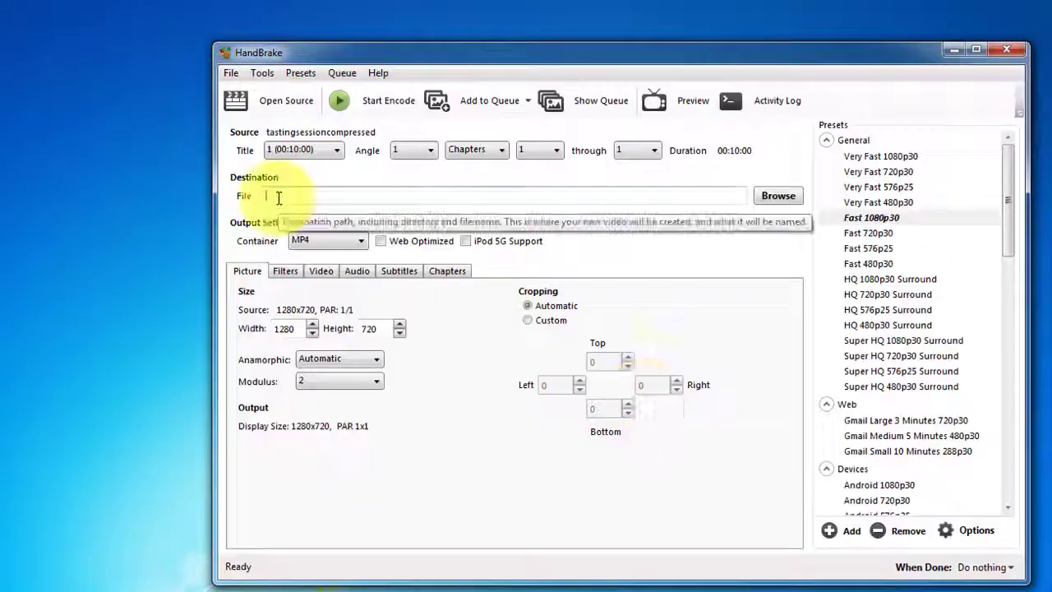
click(777, 196)
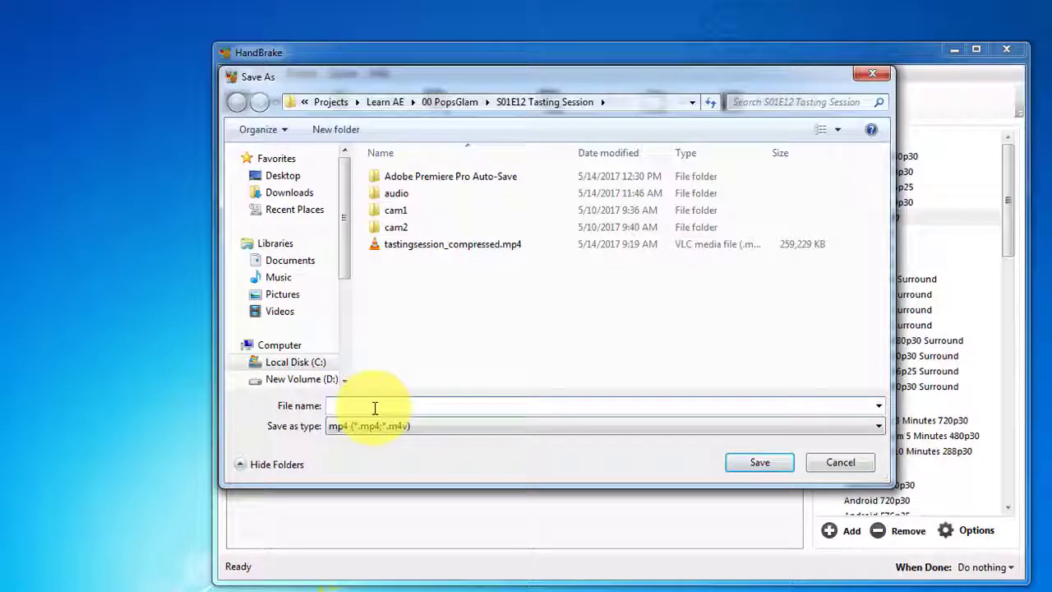
text(compr2)
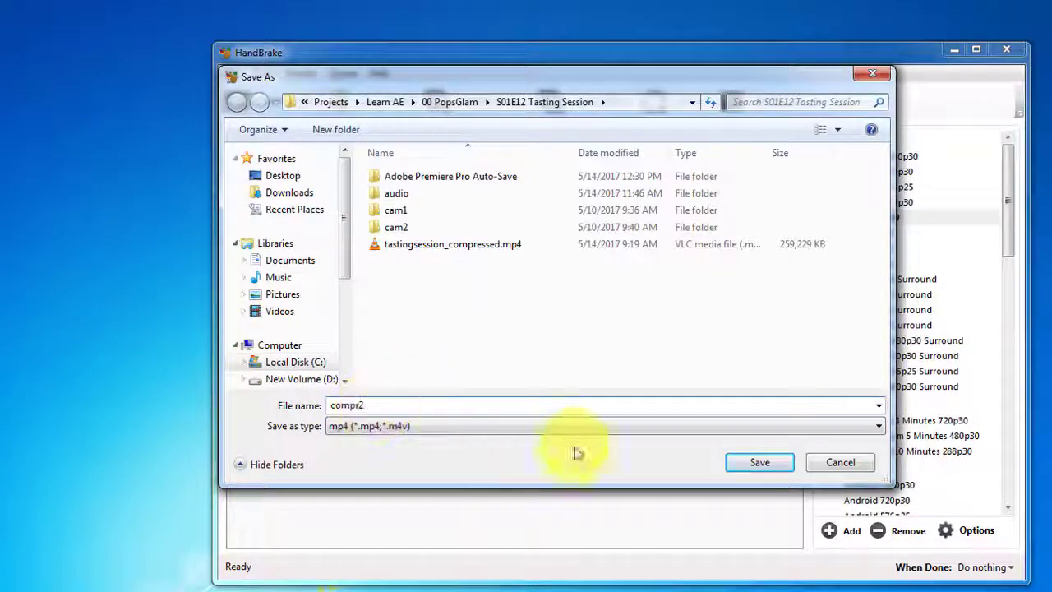
click(748, 463)
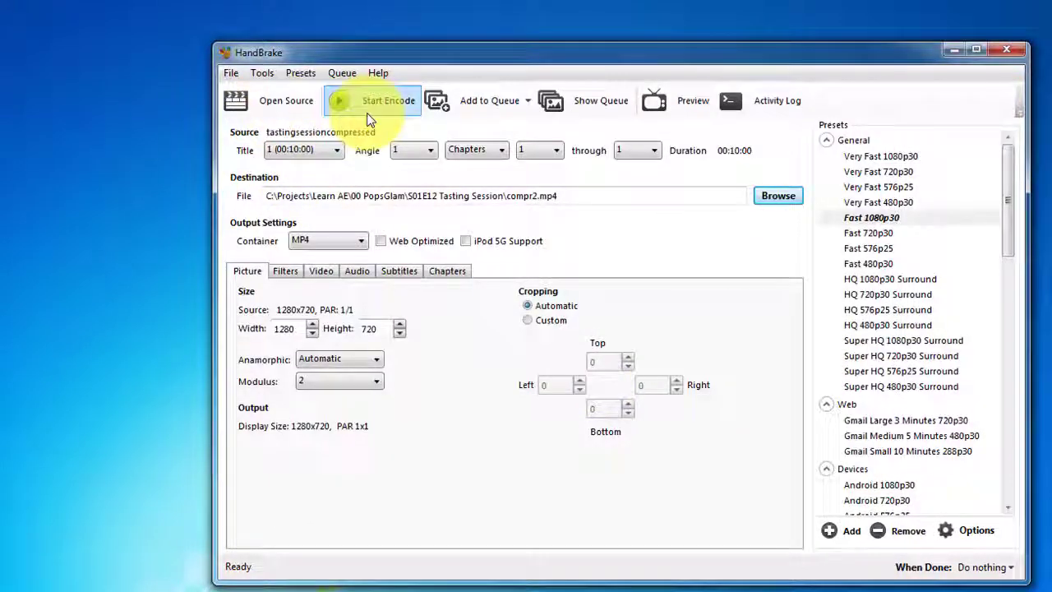